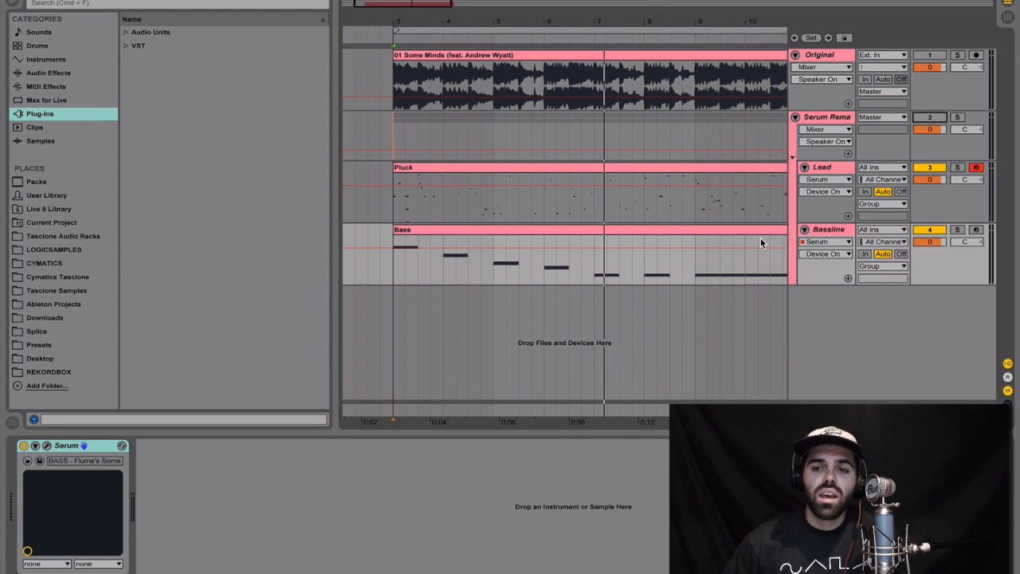
Play back the original song audio against the Serum remake tracks to compare them
left_click(929, 54)
left_click_drag(507, 35, 507, 27)
key("space")
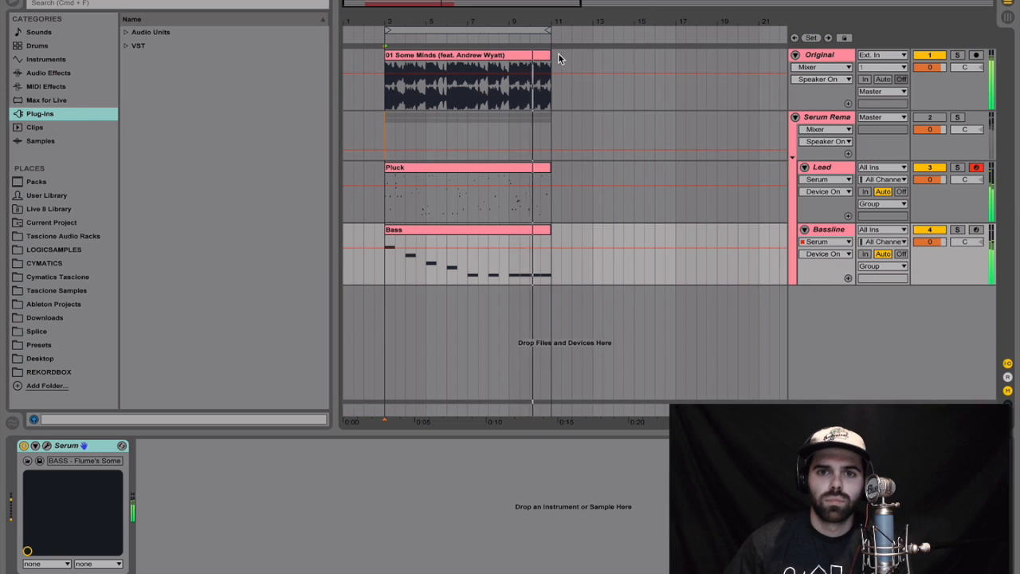
left_click(624, 178)
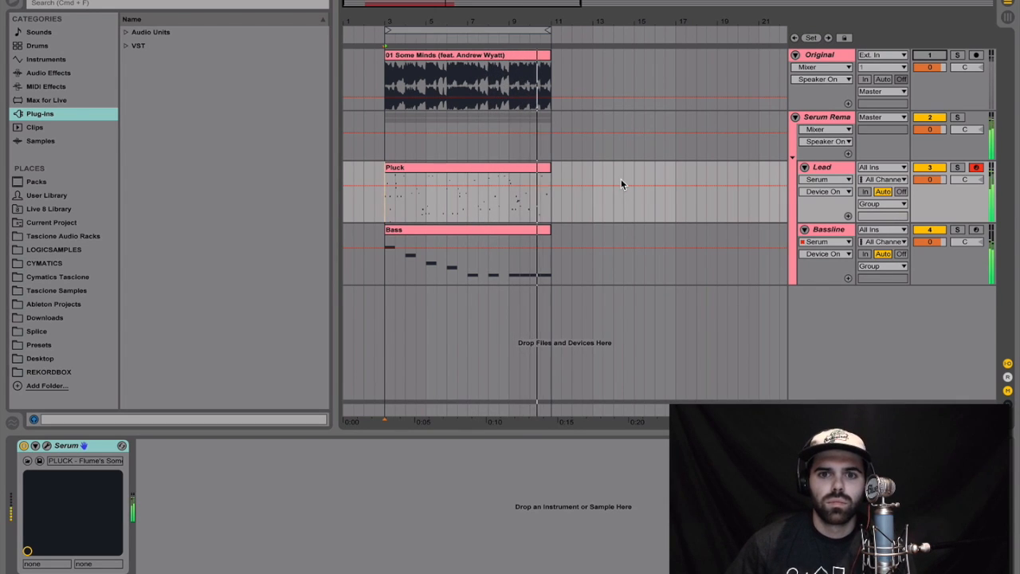
Insert a new MIDI track directly below the Lead track
left_click(846, 169)
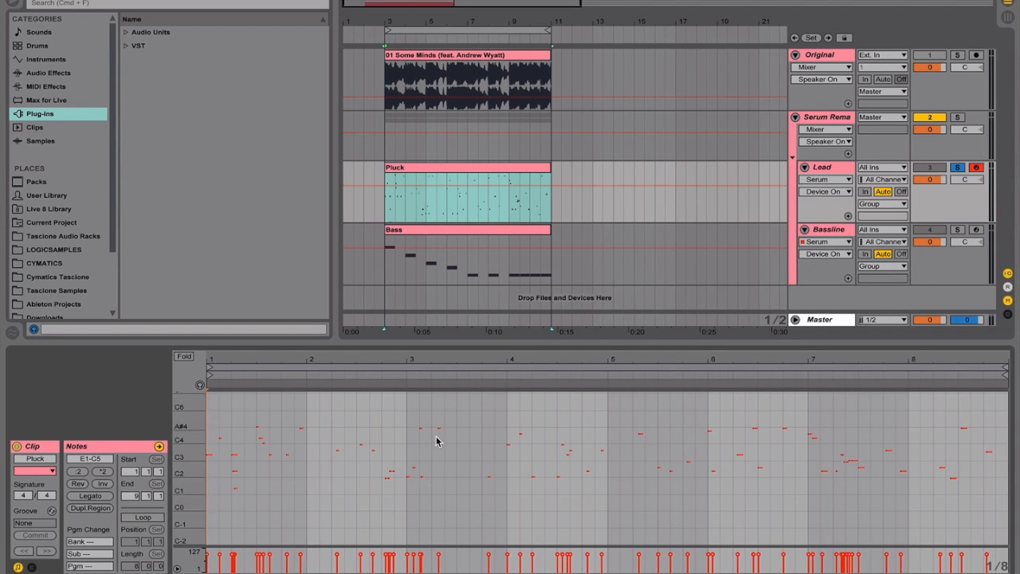
left_click(828, 171)
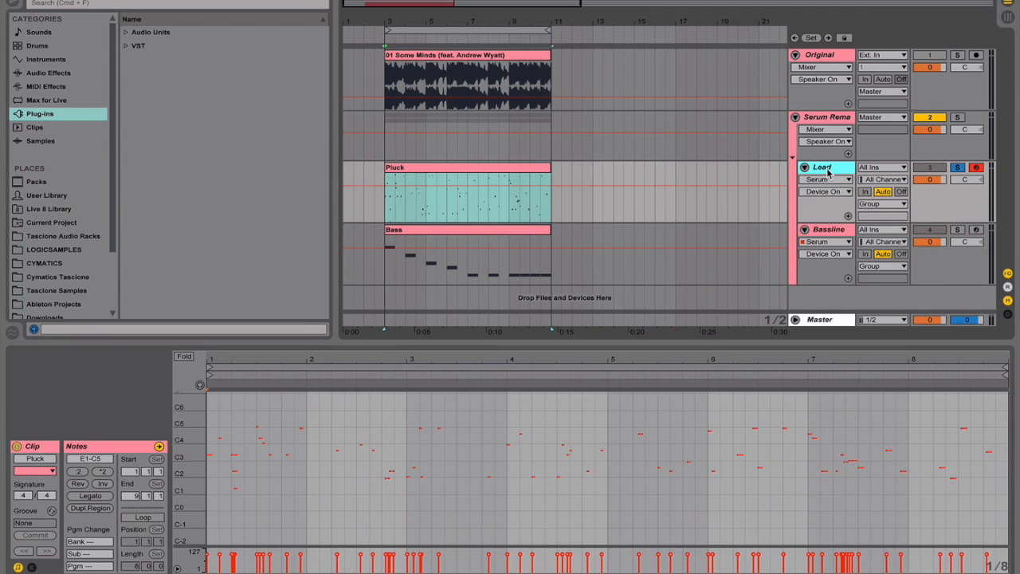
key("super+shift+t")
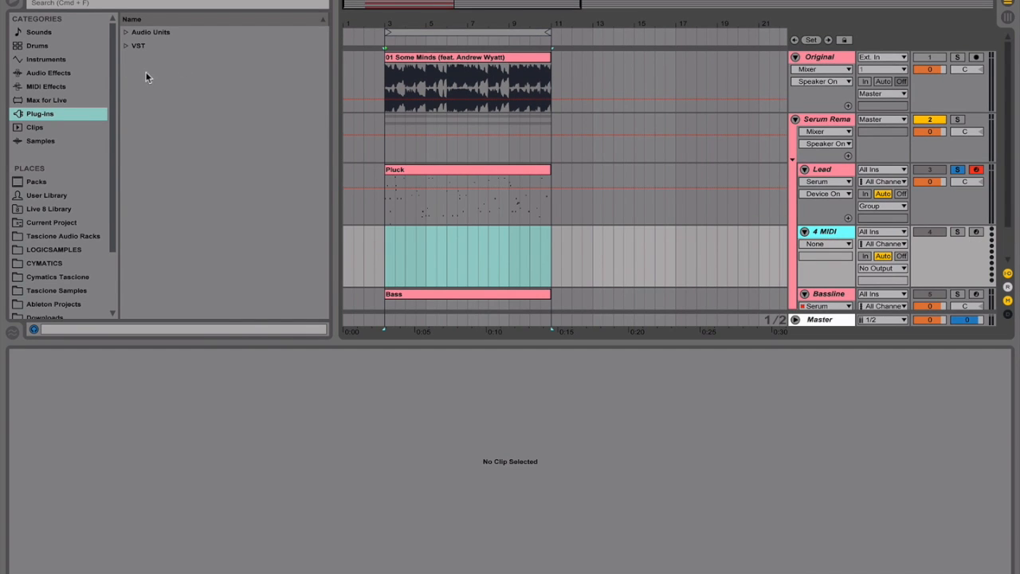
Load the Serum VST plug-in on the new MIDI track and close its window
left_click(132, 45)
scroll(192, 263, "down", 15)
scroll(190, 256, "down", 10)
double_click(168, 265)
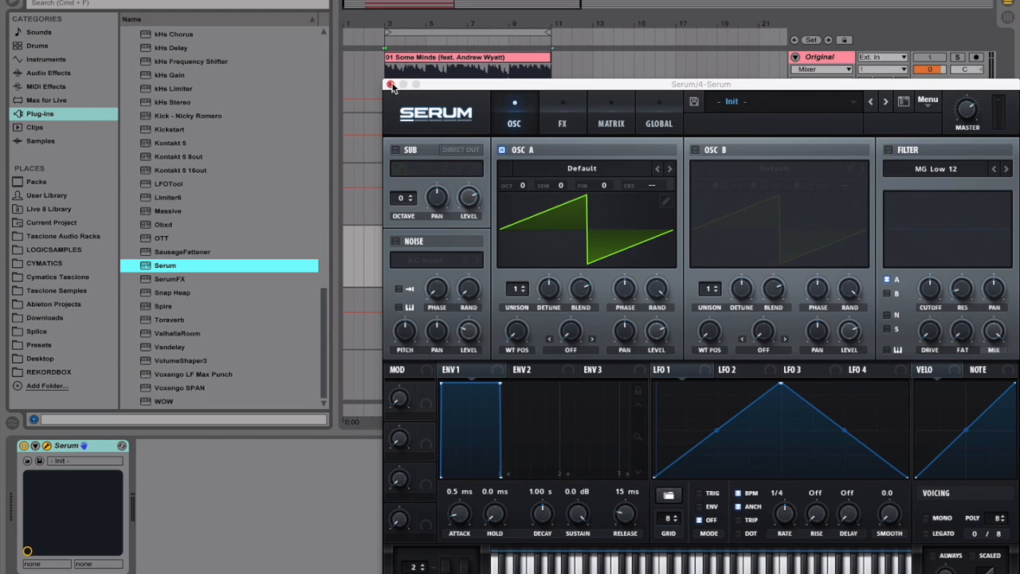
left_click(391, 85)
Copy the Pluck clip from the Lead track to the new Serum track, solo that track and play it from bar 3
left_click_drag(426, 171, 427, 236)
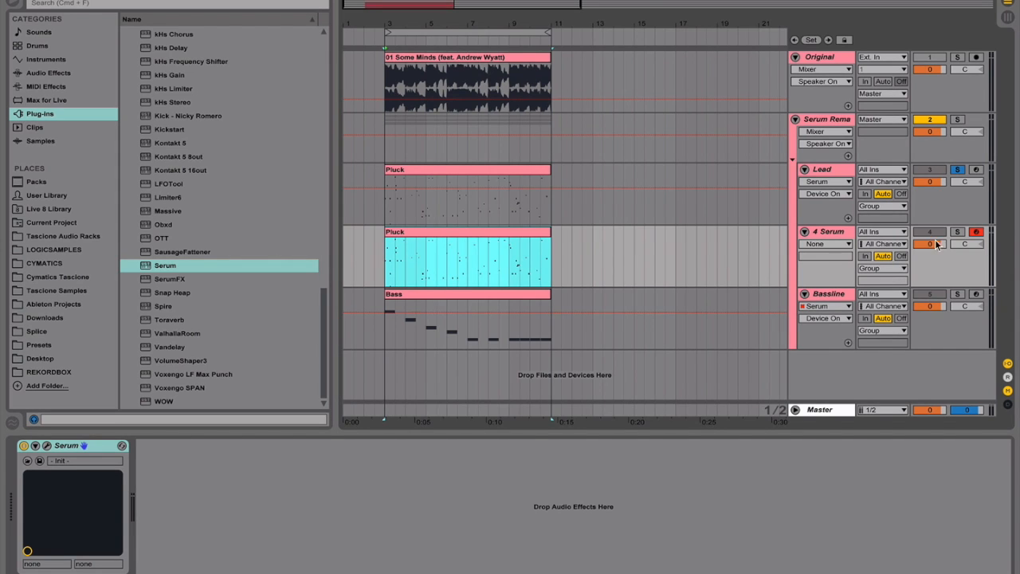
left_click(958, 231)
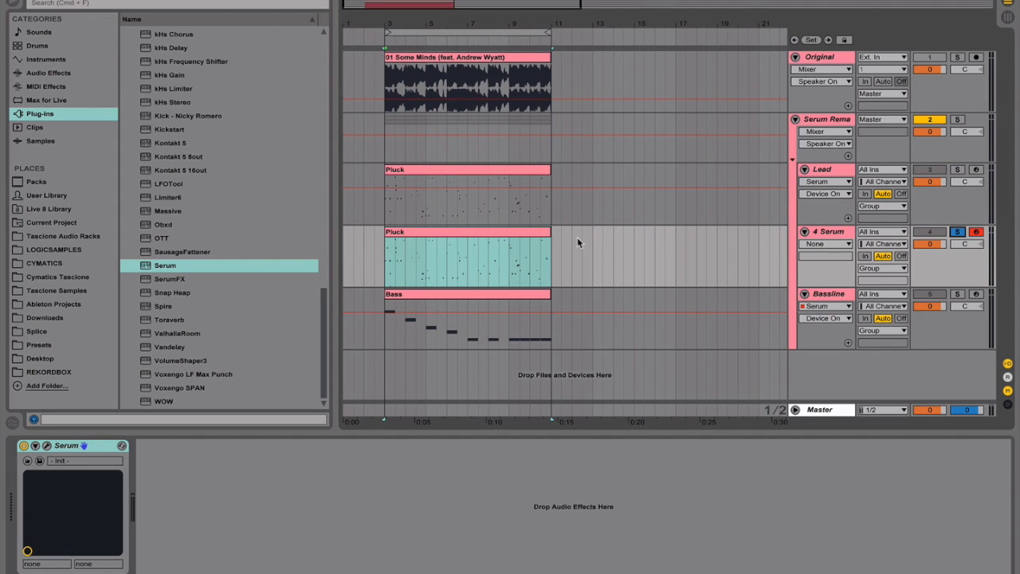
left_click(381, 265)
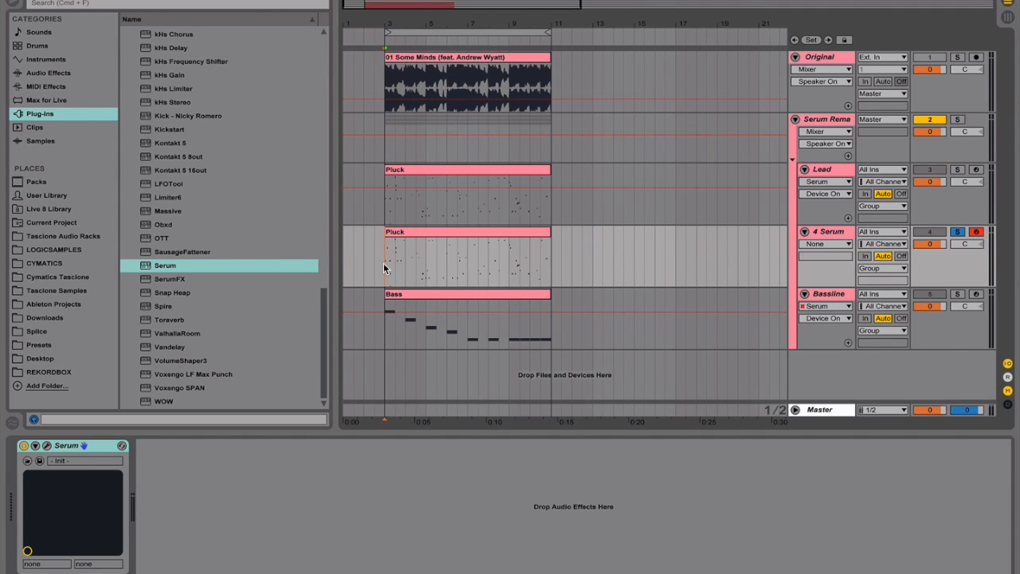
key("space")
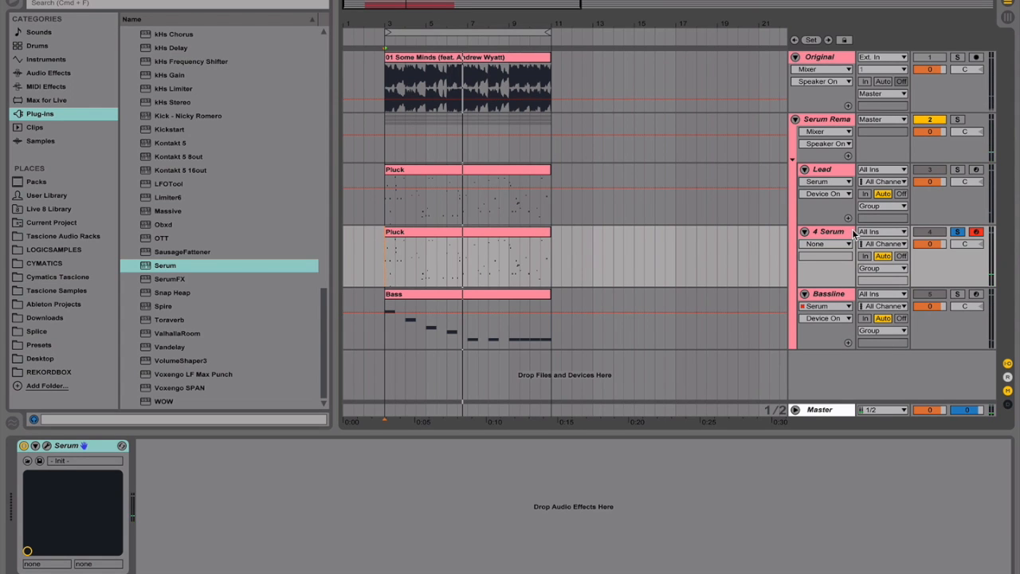
Load the Analog wavetable MATRIXY C64 into Serum's oscillator A, with octave +1 and a raised wavetable position
key("super+alt+p")
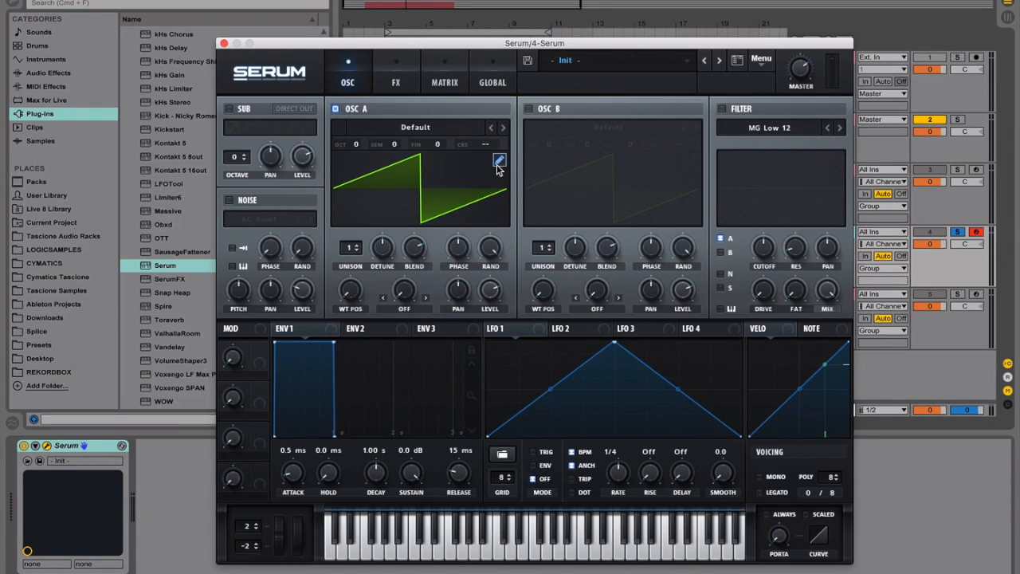
left_click(414, 130)
mouse_move(412, 158)
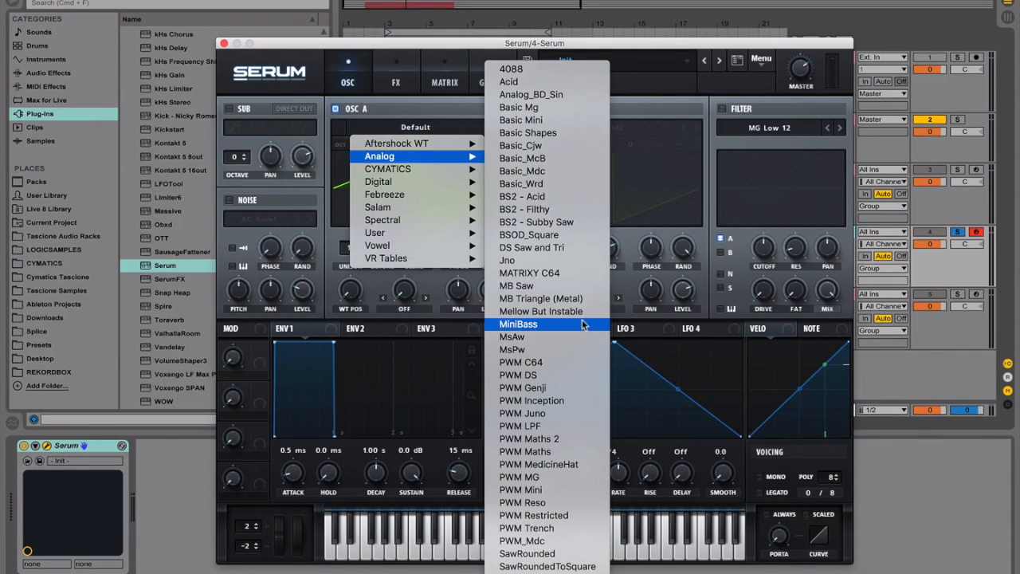
left_click(571, 274)
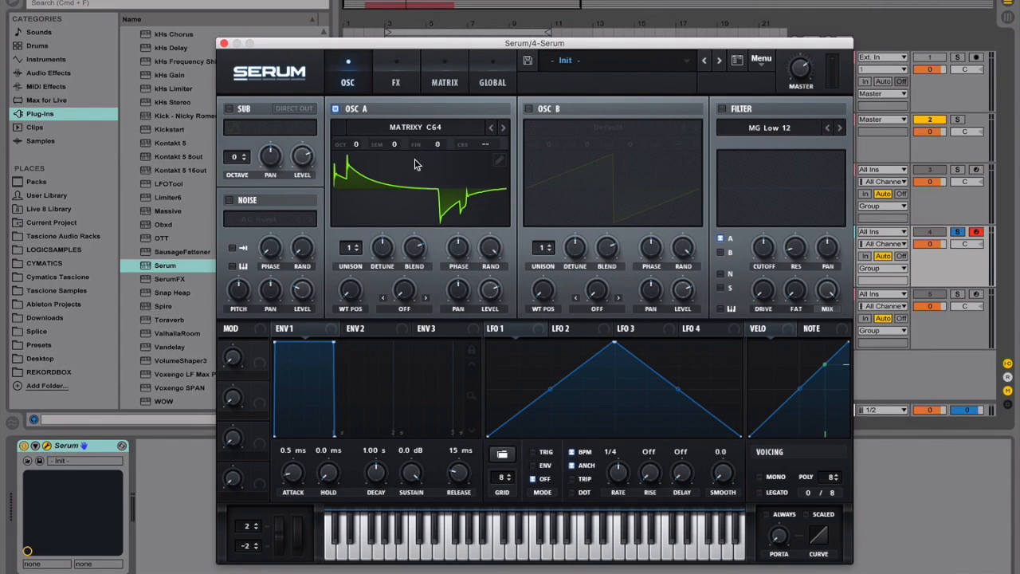
left_click_drag(355, 145, 361, 133)
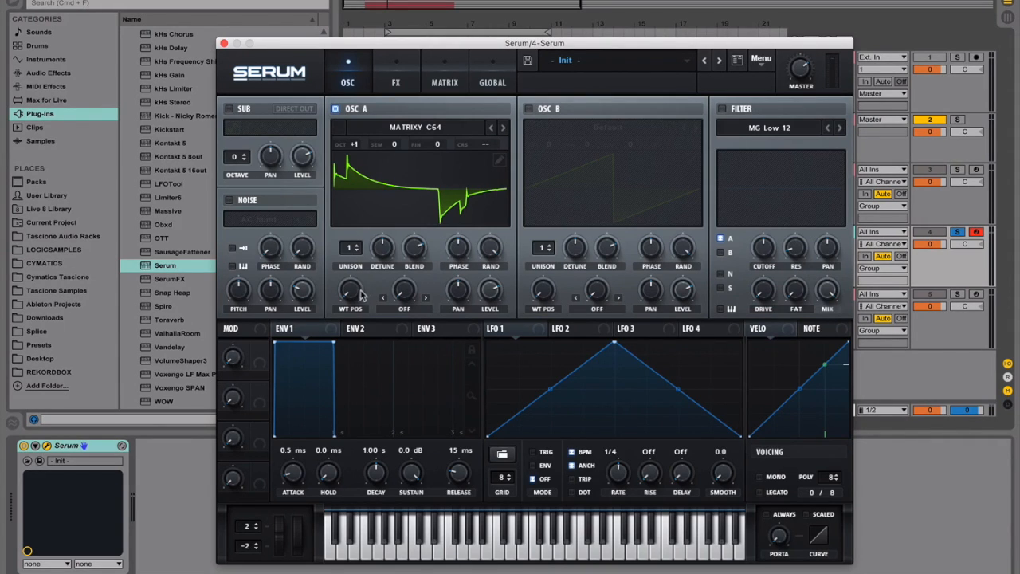
left_click_drag(360, 292, 356, 219)
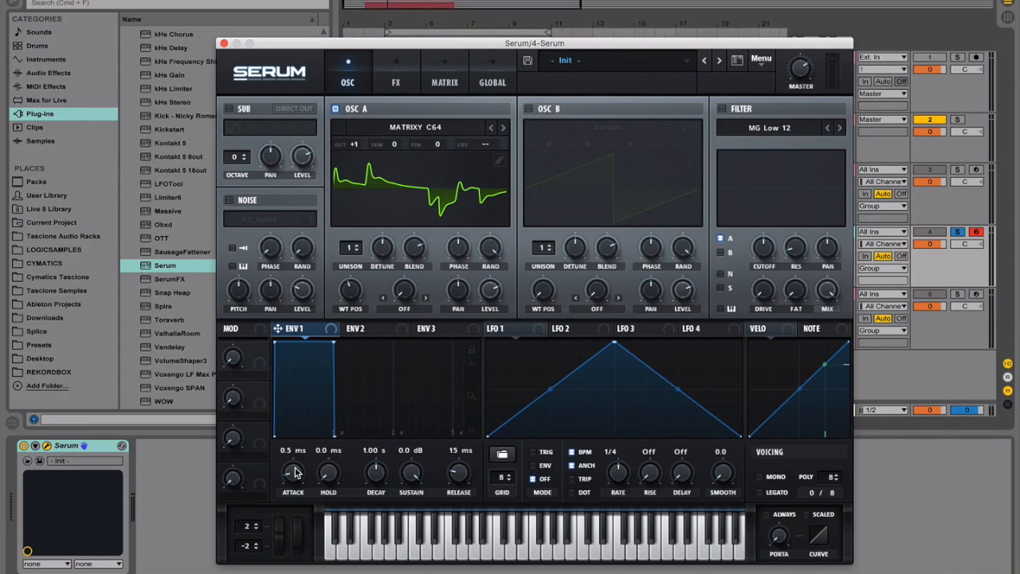
Set Envelope 1's attack to 0.0 ms and its decay to 180 ms
left_click_drag(295, 473, 299, 534)
double_click(377, 455)
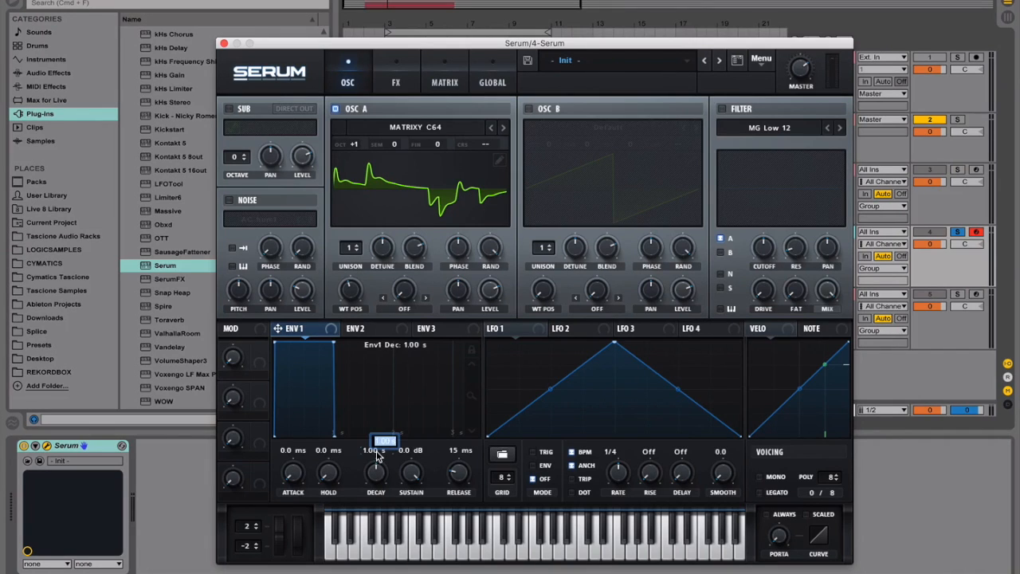
type("180")
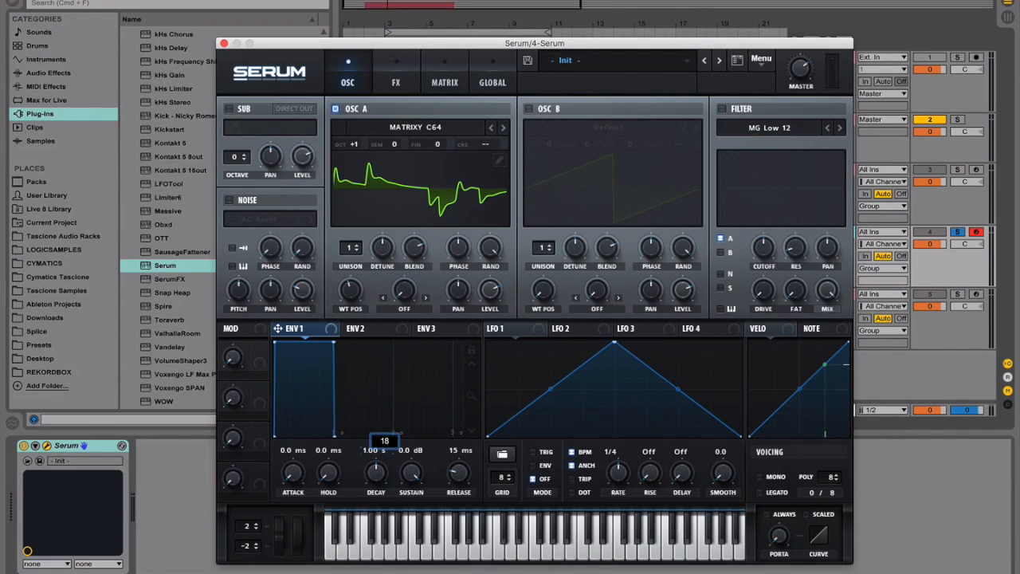
key("Return")
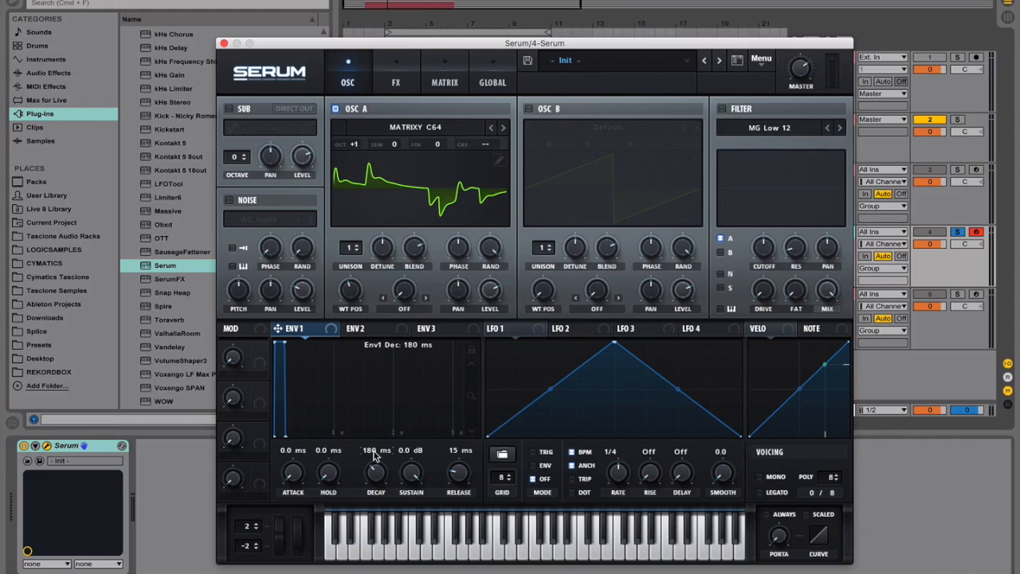
Check the global preference for typable control values on double-click
left_click(500, 77)
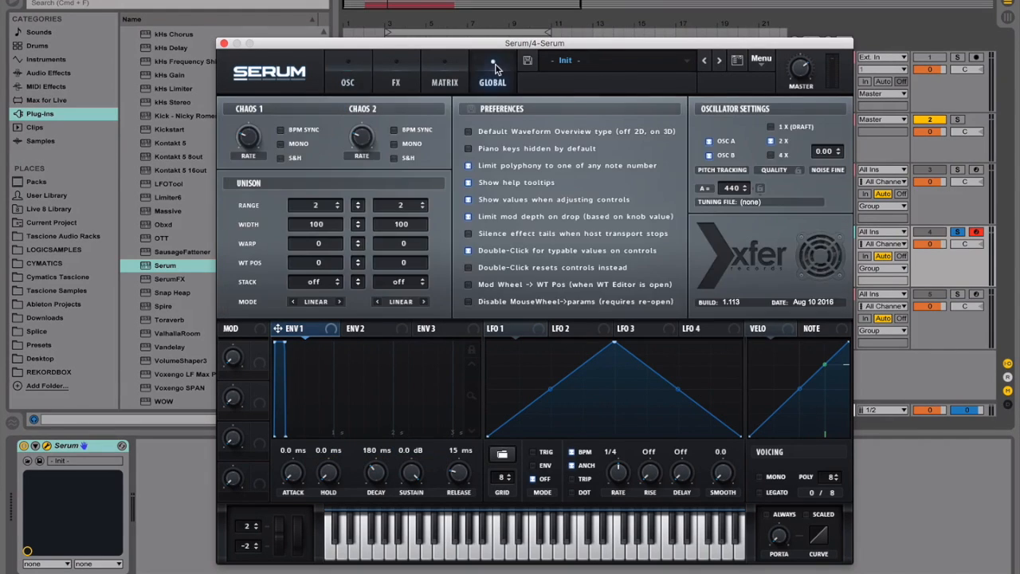
left_click(469, 251)
left_click(469, 234)
Lower Envelope 1's sustain to minimum, adjust its decay curve, and return to the oscillator page
left_click_drag(410, 475, 413, 542)
left_click_drag(413, 477, 413, 540)
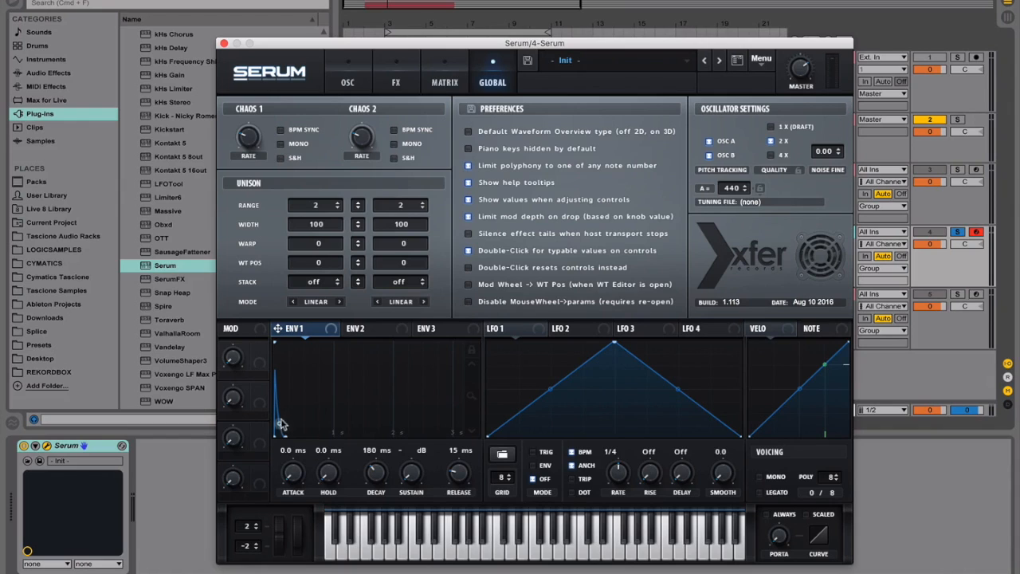
left_click_drag(285, 411, 286, 409)
left_click(357, 89)
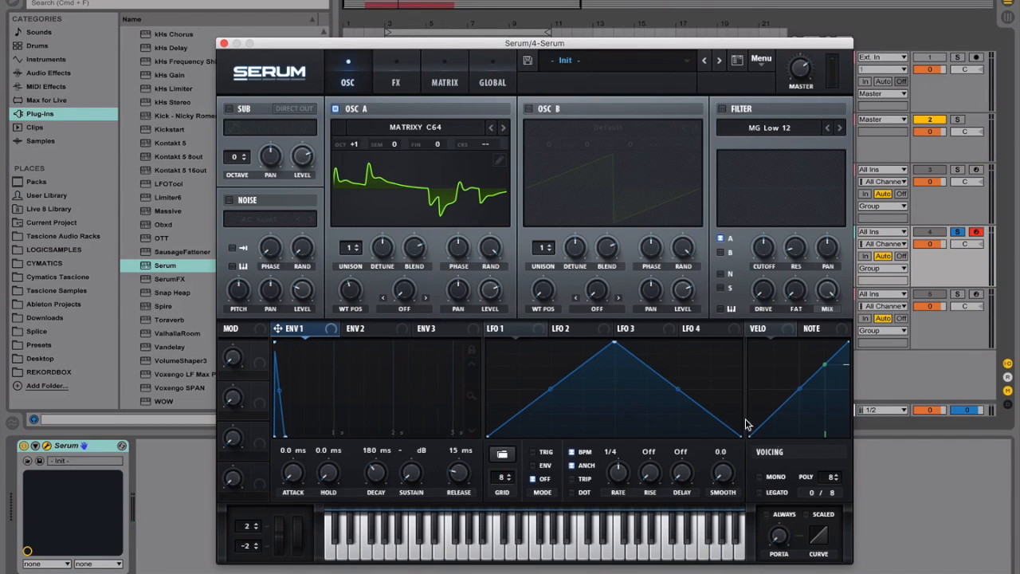
Enable Mono and Legato voicing, raise the portamento time slightly, and close the Serum window
left_click(762, 477)
left_click(762, 493)
left_click_drag(784, 540, 788, 488)
left_click(225, 44)
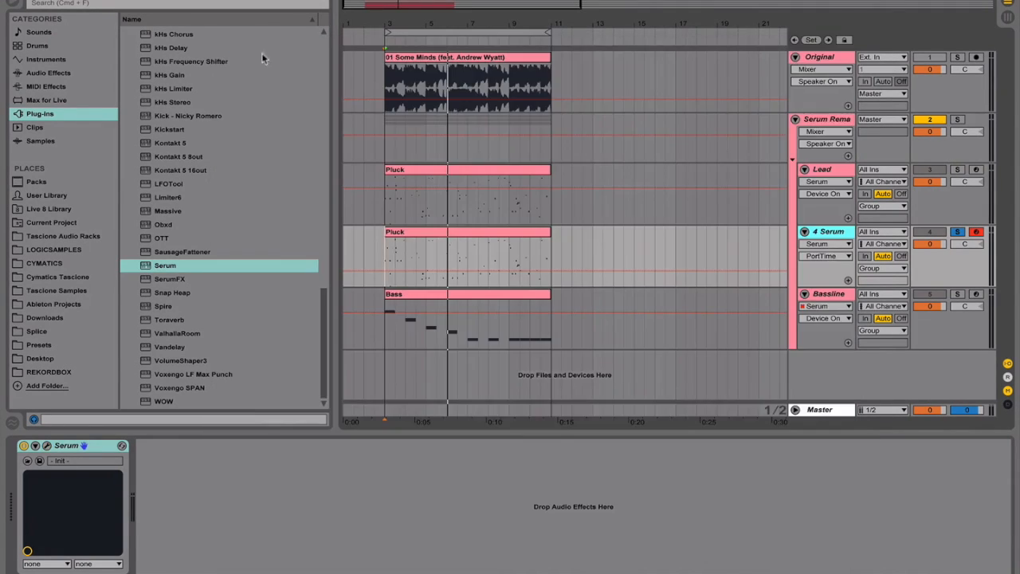
Play the Pluck clip on the Serum track from its start and reopen Serum to check the portamento sound
left_click(387, 260)
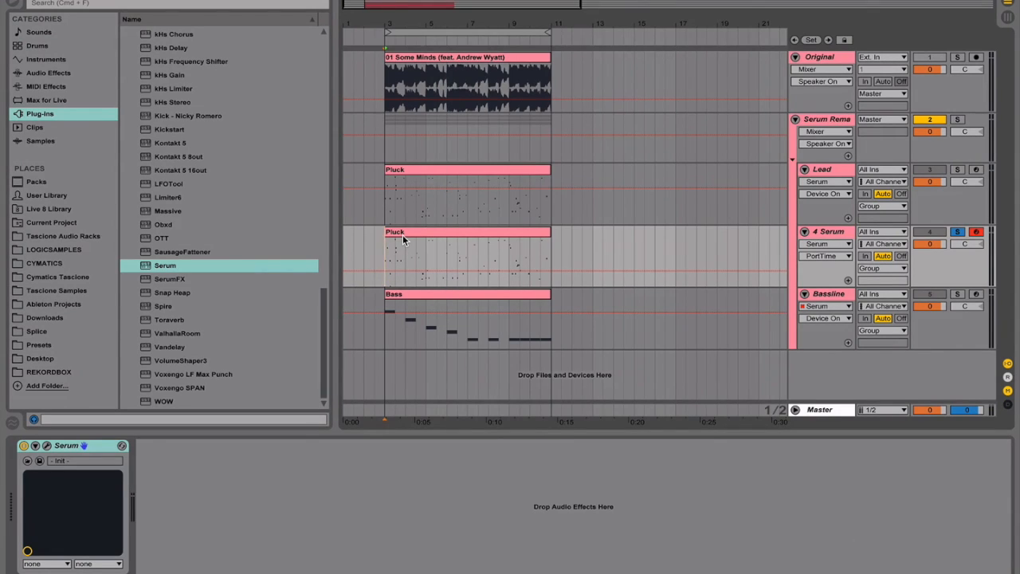
key("space")
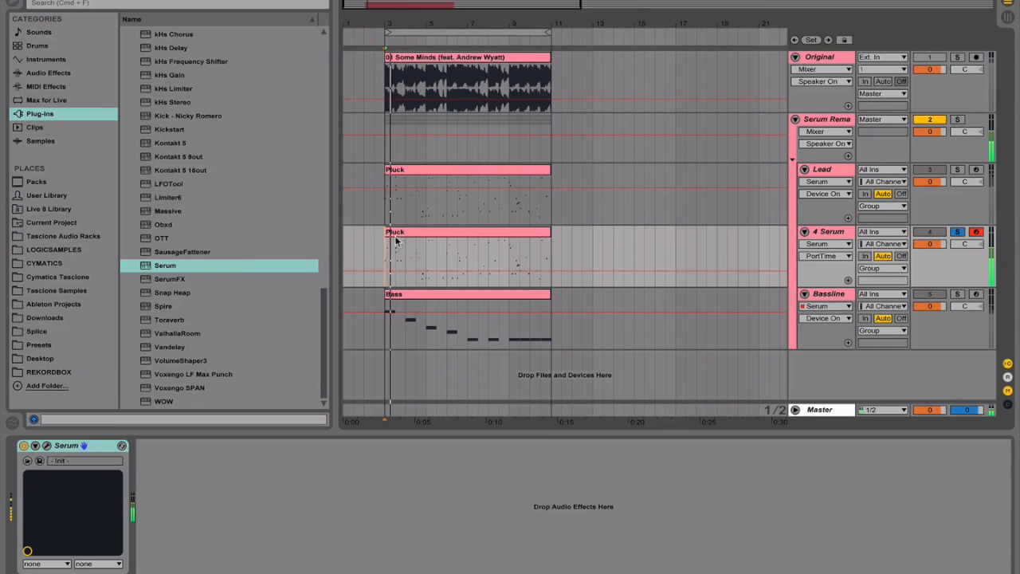
left_click(46, 446)
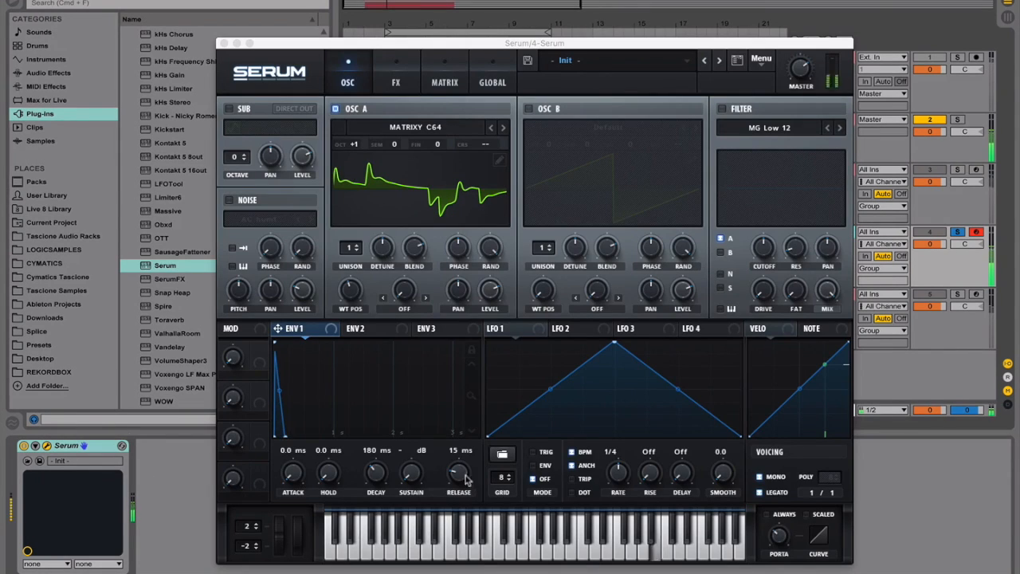
left_click(788, 553)
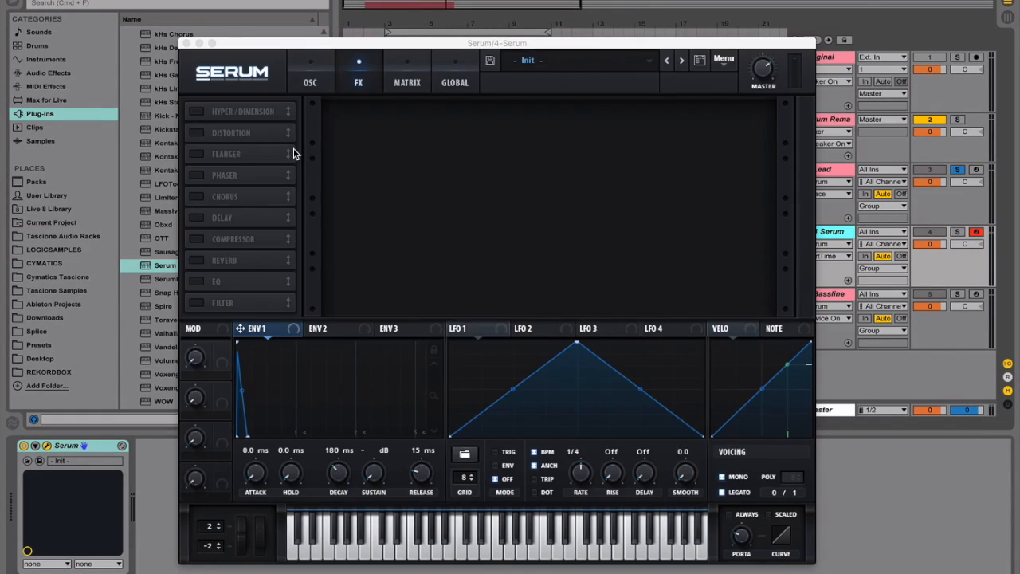
Enable the Hyper/Dimension effect, raise the Hyper mix, and solo the Serum track
left_click(196, 112)
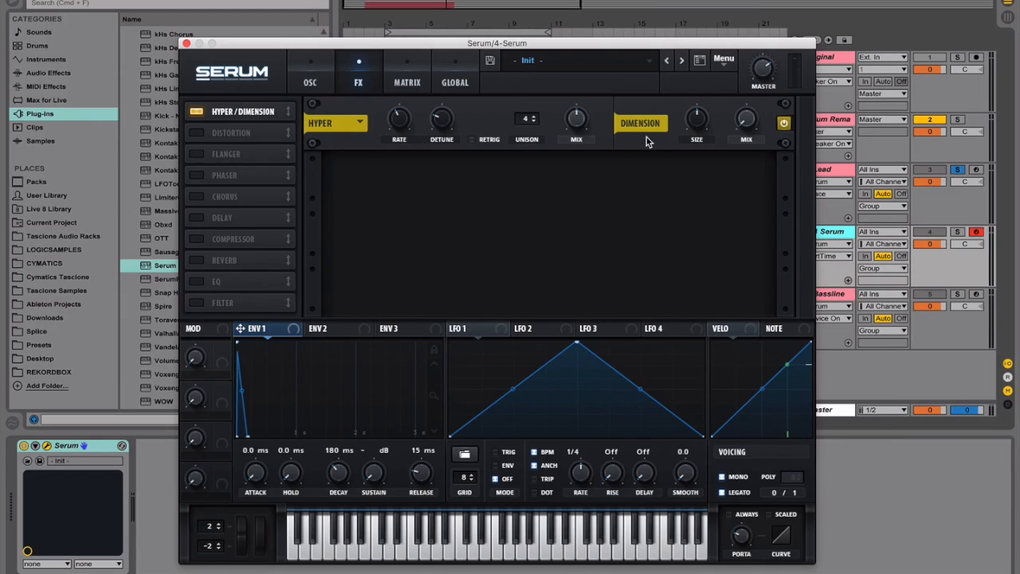
left_click(446, 120)
left_click_drag(576, 117, 579, 105)
left_click(958, 231)
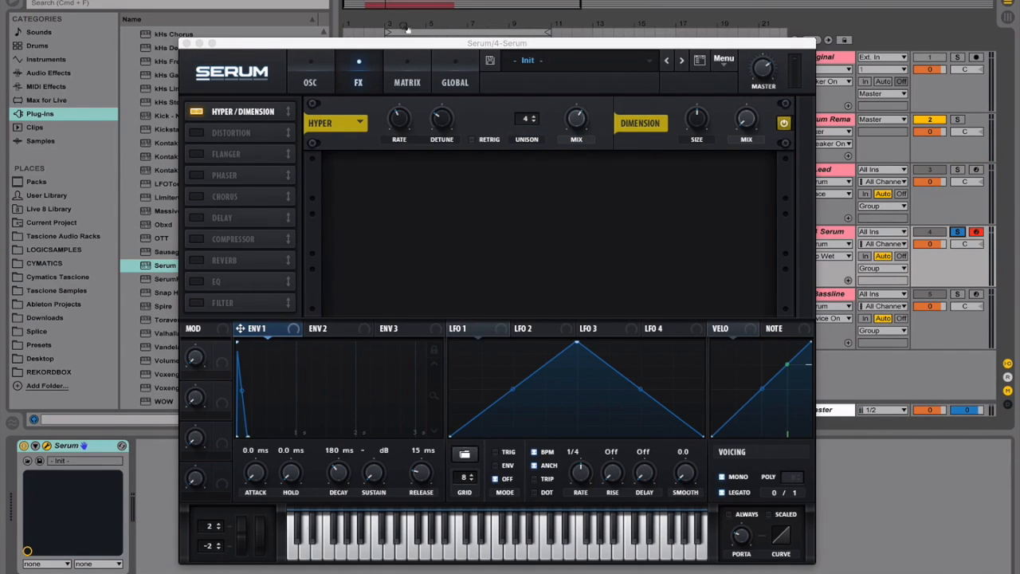
Compare the pluck sound with the Hyper/Dimension effect bypassed and re-enabled during playback
left_click(313, 77)
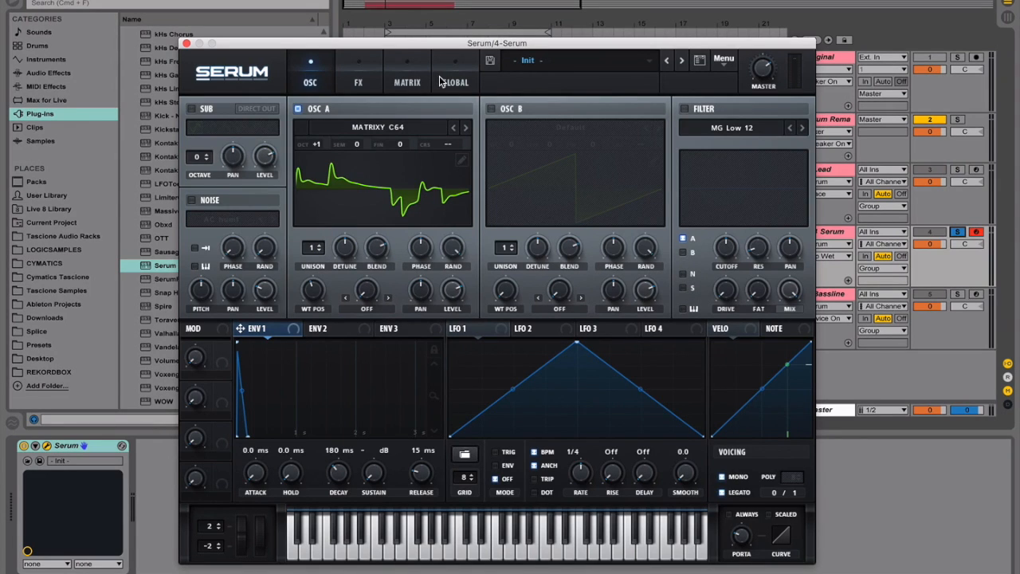
left_click(359, 79)
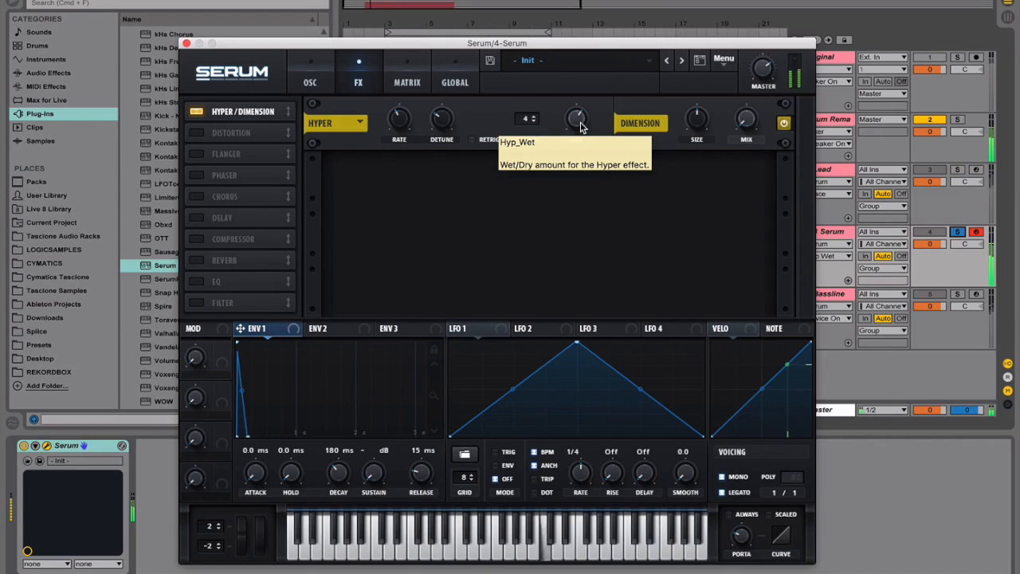
left_click(784, 126)
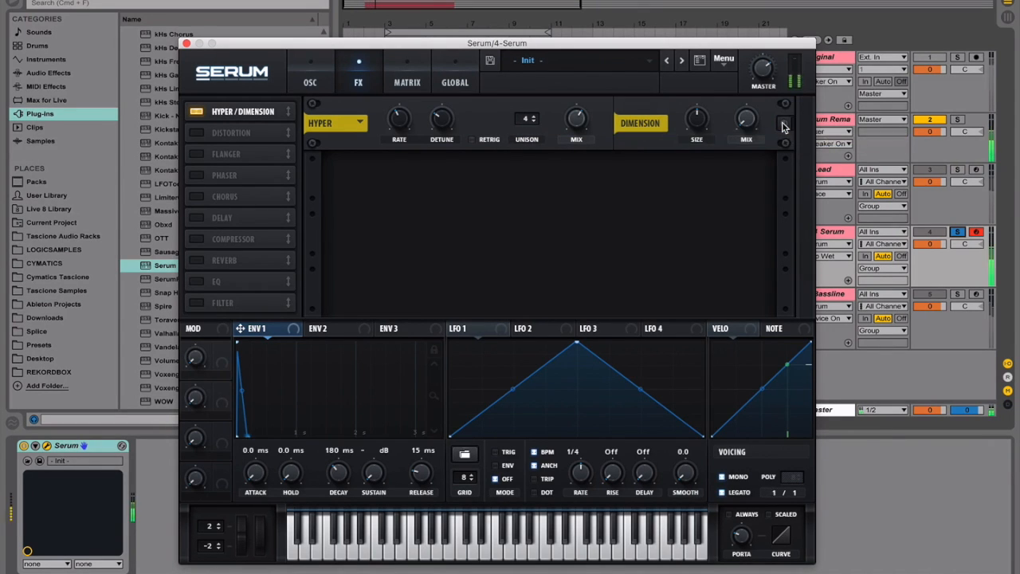
left_click(783, 126)
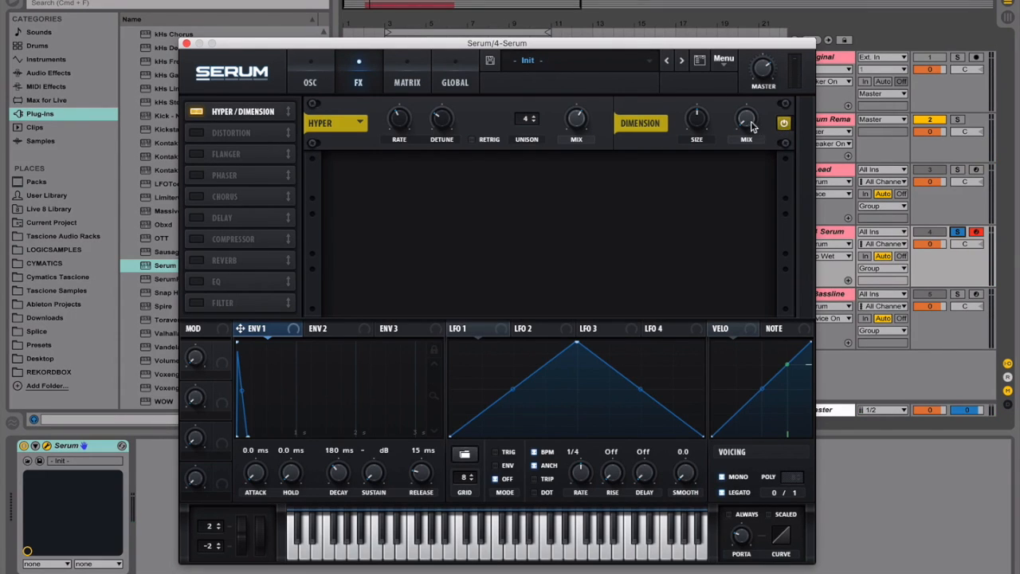
Raise the Dimension mix and fine-tune the Dimension size
left_click_drag(750, 125, 763, 36)
left_click_drag(704, 122, 700, 123)
left_click_drag(752, 120, 752, 122)
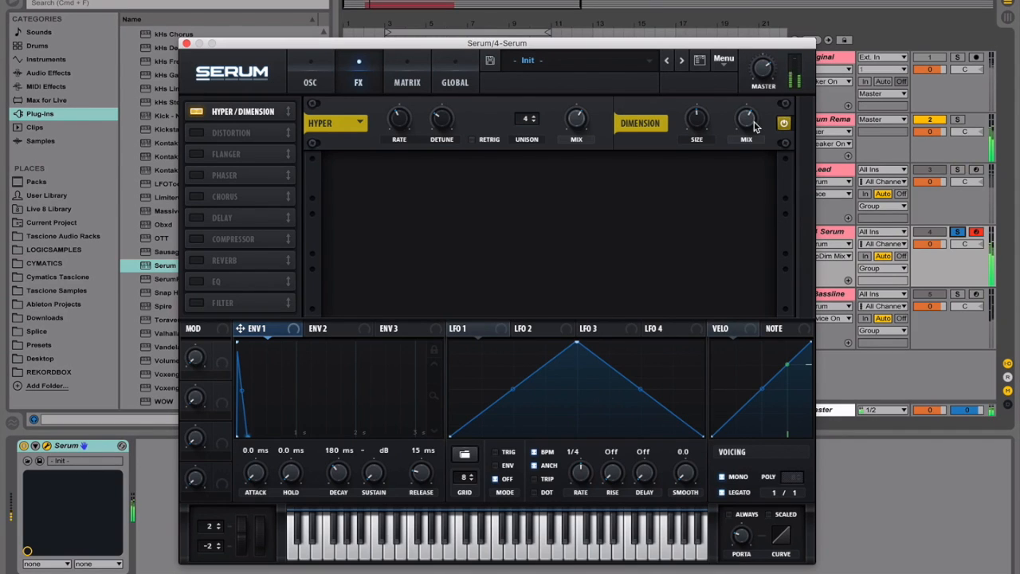
Enable the Chorus effect and raise its Delay 1 and feedback amounts
left_click(200, 198)
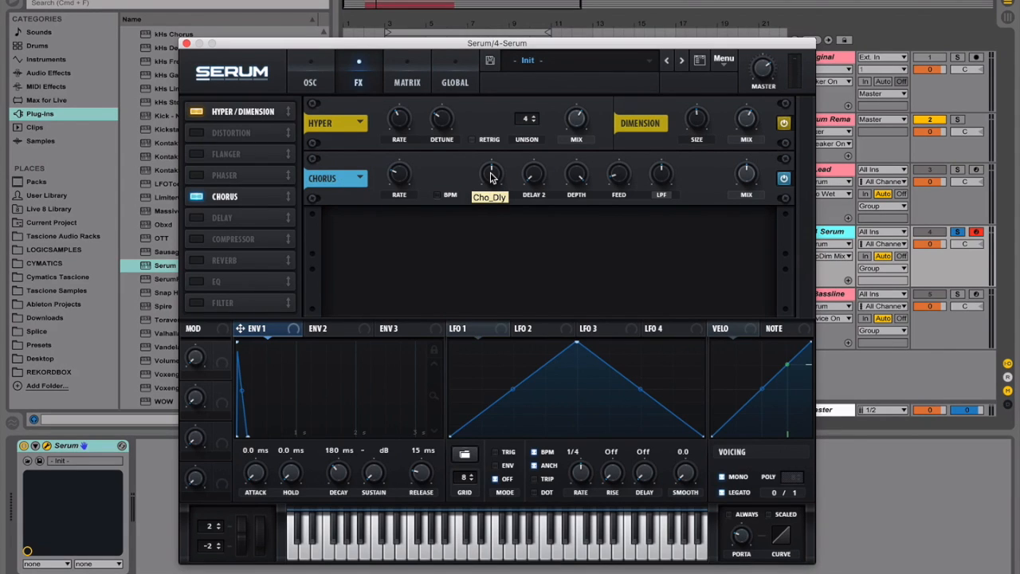
left_click_drag(494, 180, 495, 174)
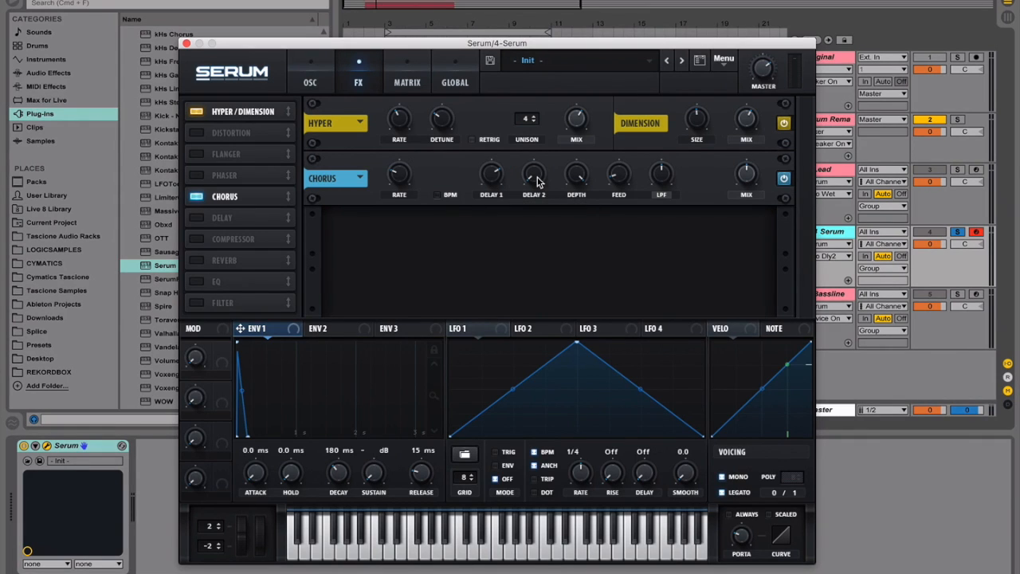
left_click(618, 176)
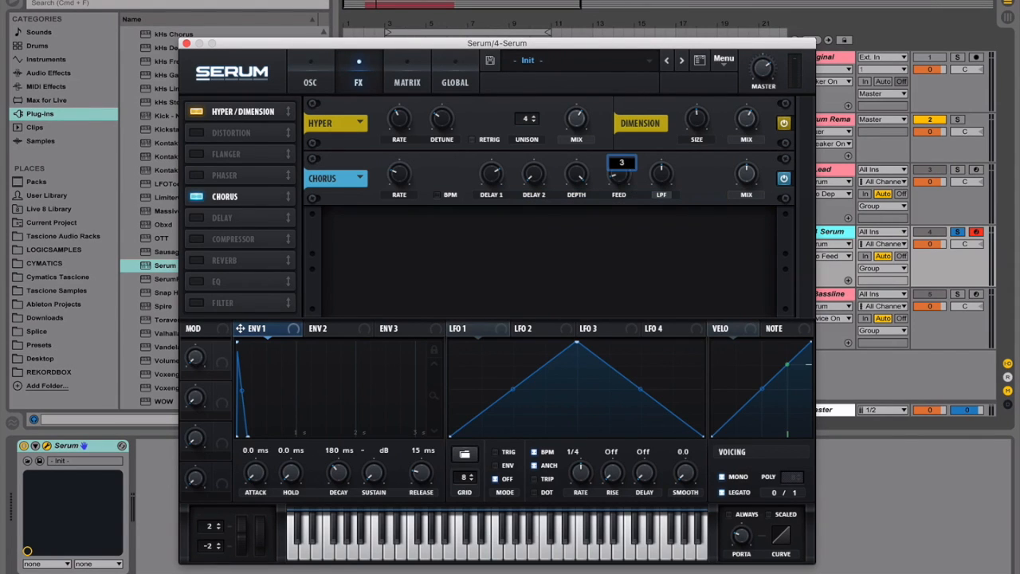
Open the chorus low-pass filter fully and set the chorus mix to 20%
left_click(660, 181)
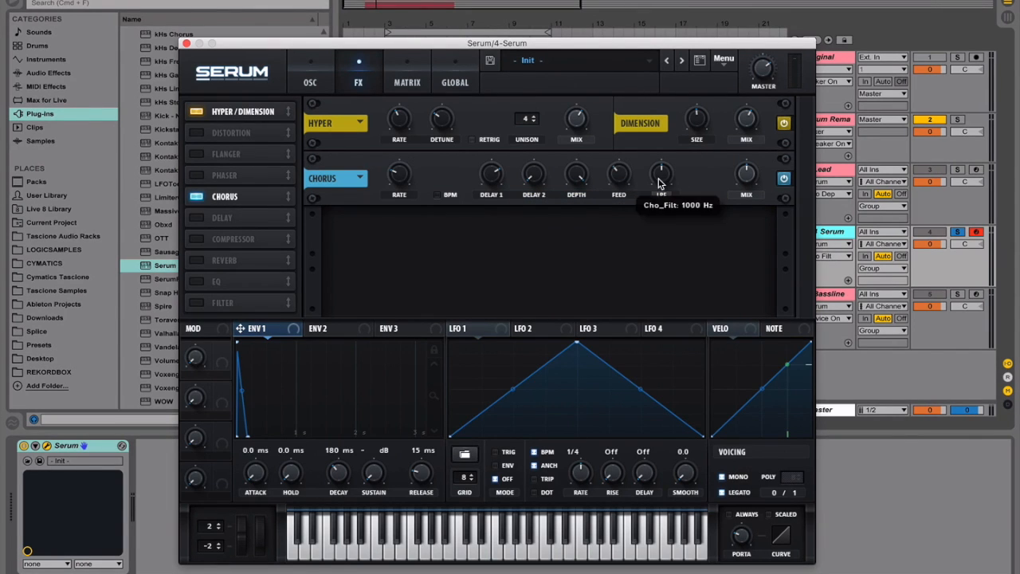
left_click_drag(660, 182, 667, 96)
left_click(740, 171)
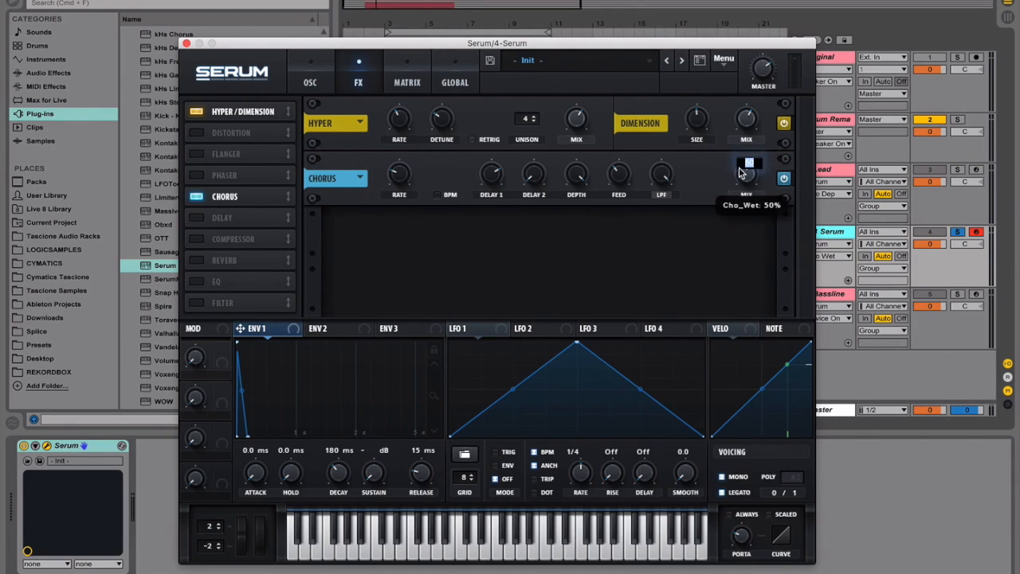
type("20")
key("Return")
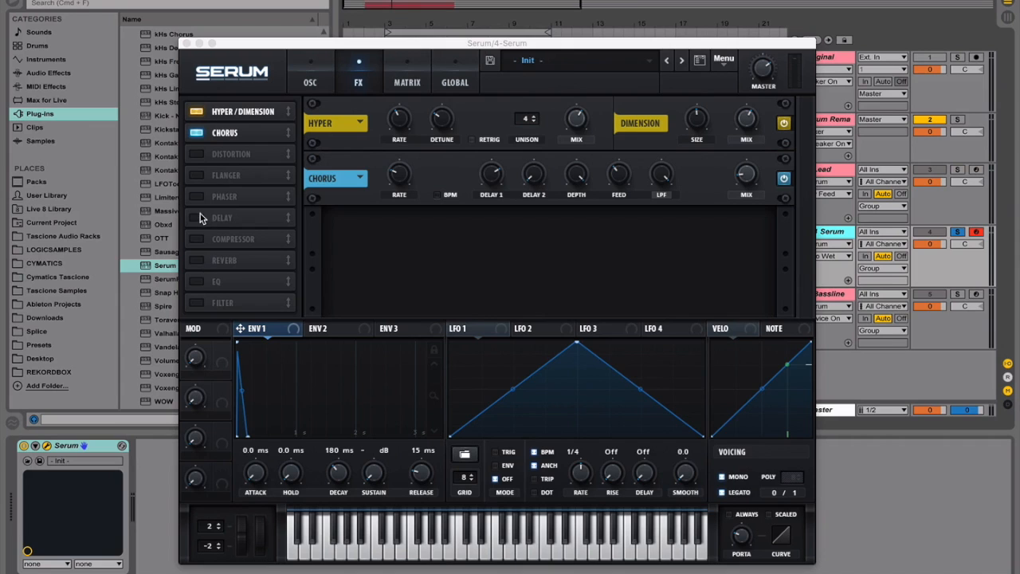
Enable the Delay effect, adjust its feedback, and compare the sound with the delay bypassed and re-enabled
left_click(200, 215)
double_click(396, 232)
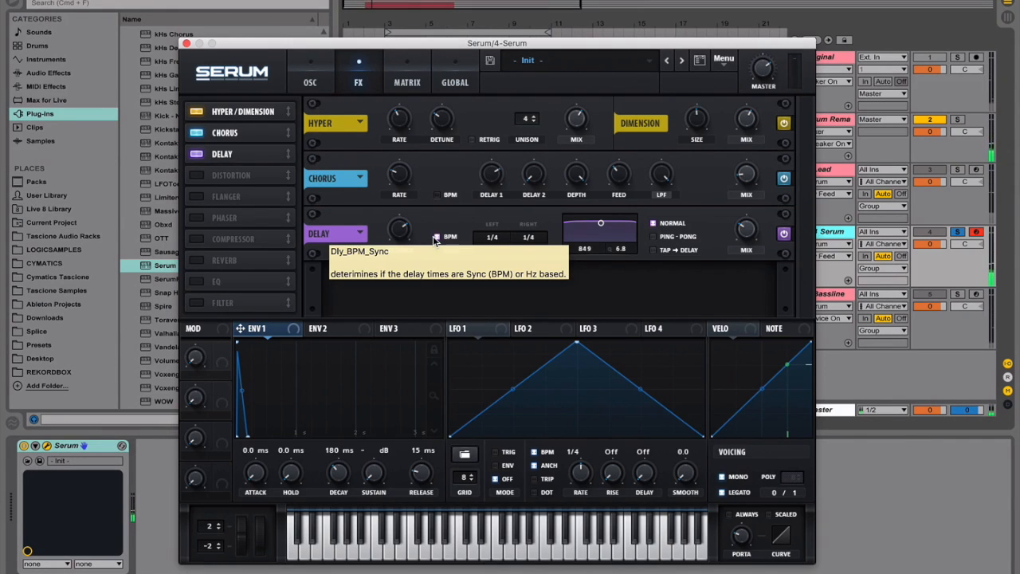
left_click(783, 236)
left_click(783, 236)
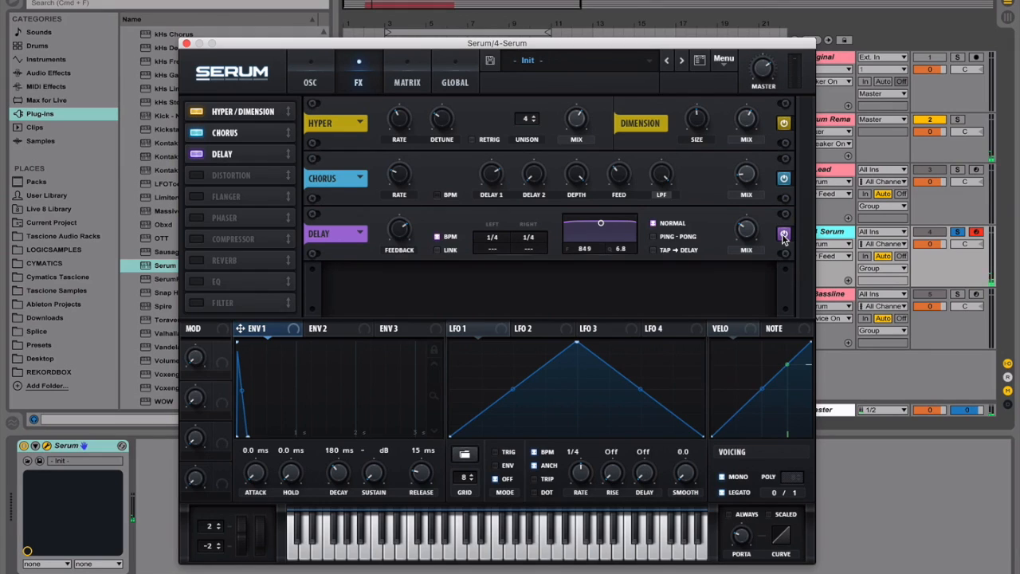
Turn off the delay's BPM sync, link both channels, and set the delay time to 5.09
left_click(437, 237)
left_click(437, 249)
mouse_move(486, 239)
left_mouse_down()
mouse_move(480, 262)
mouse_move(491, 266)
mouse_move(496, 244)
left_mouse_up()
double_click(496, 239)
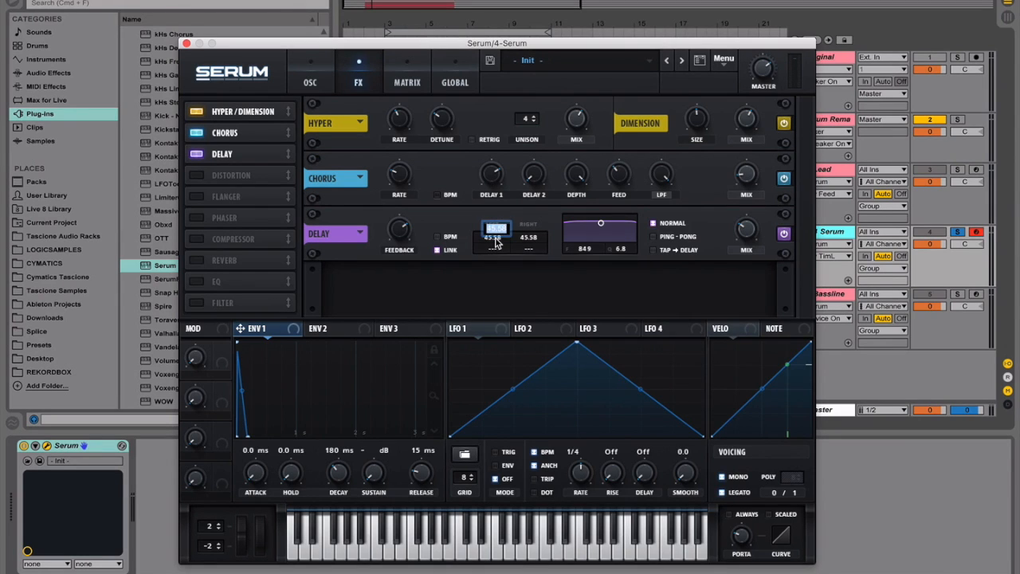
type("5.")
key("Return")
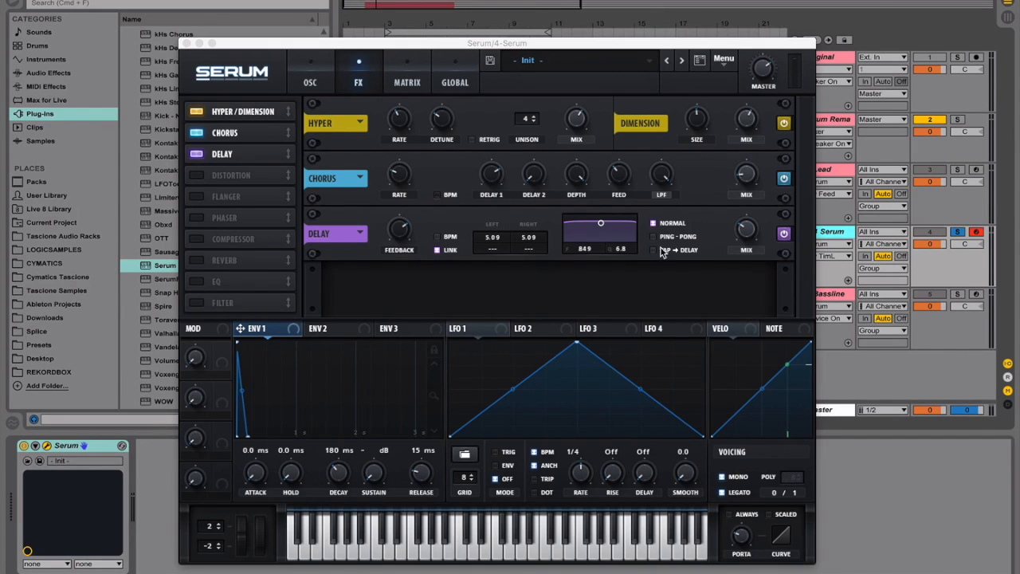
Set the delay filter's bandwidth to 0.8 and switch the delay to Ping-Pong mode
left_click(650, 301)
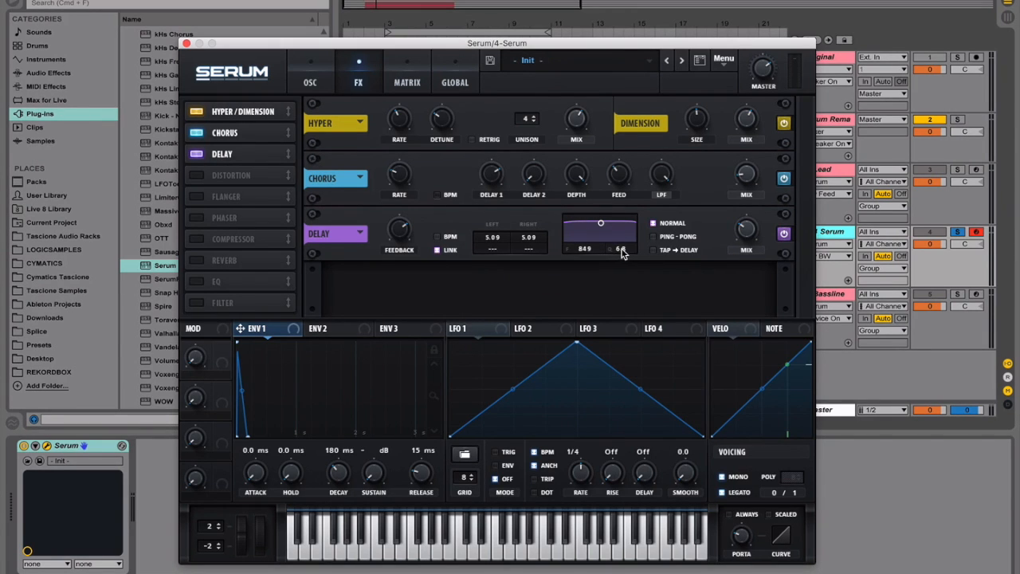
left_click_drag(623, 252, 624, 446)
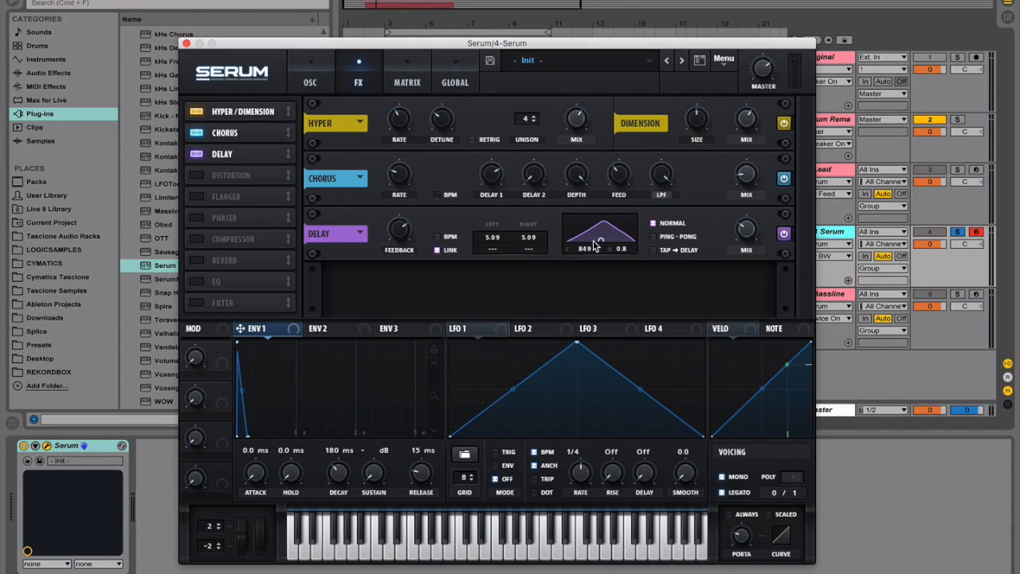
left_click(654, 236)
Set the delay mix to 50%
double_click(749, 231)
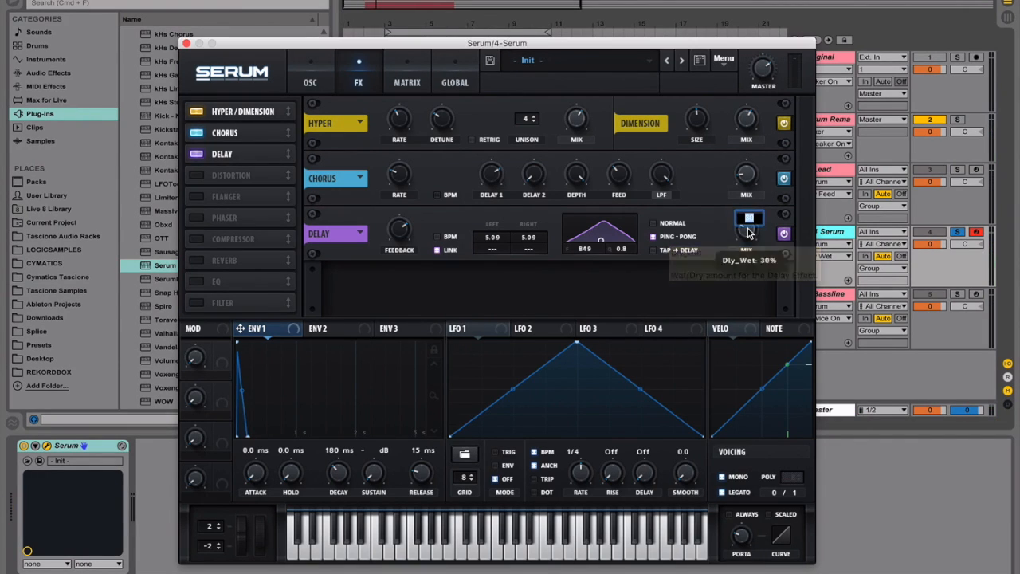
type("50")
key("Return")
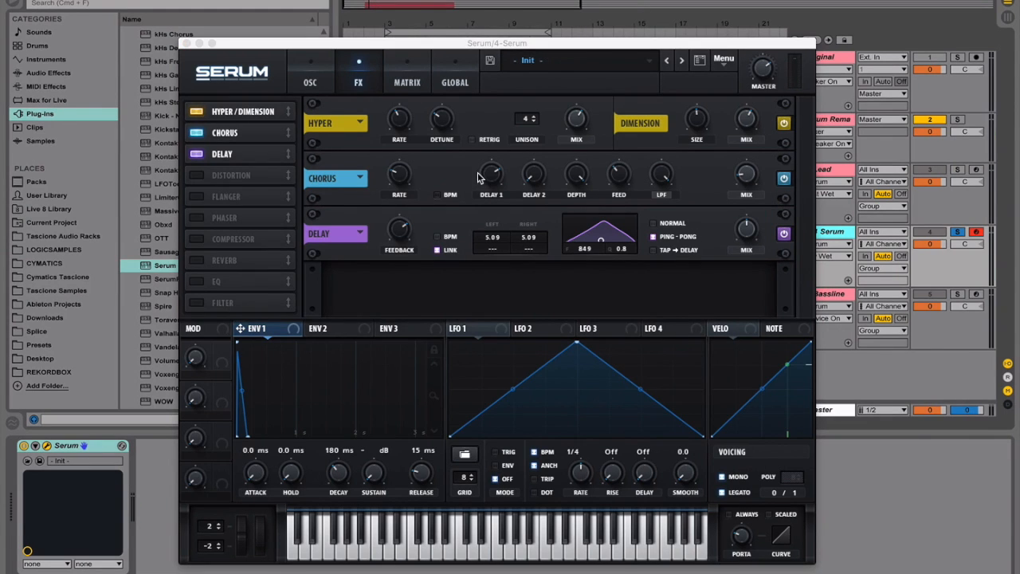
Enable the Distortion effect and set its type to Downsample
left_click(204, 176)
left_click(415, 290)
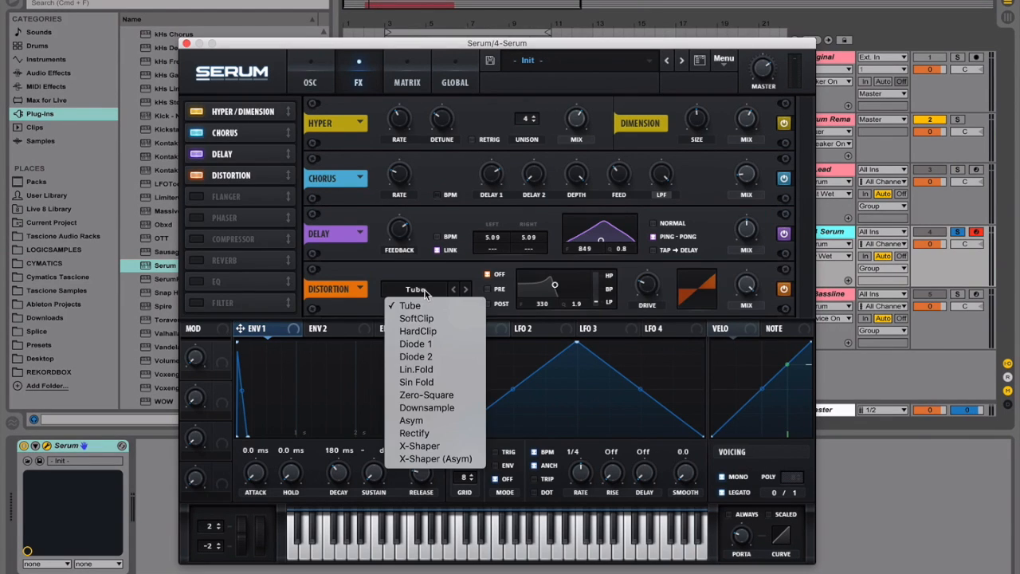
left_click(442, 410)
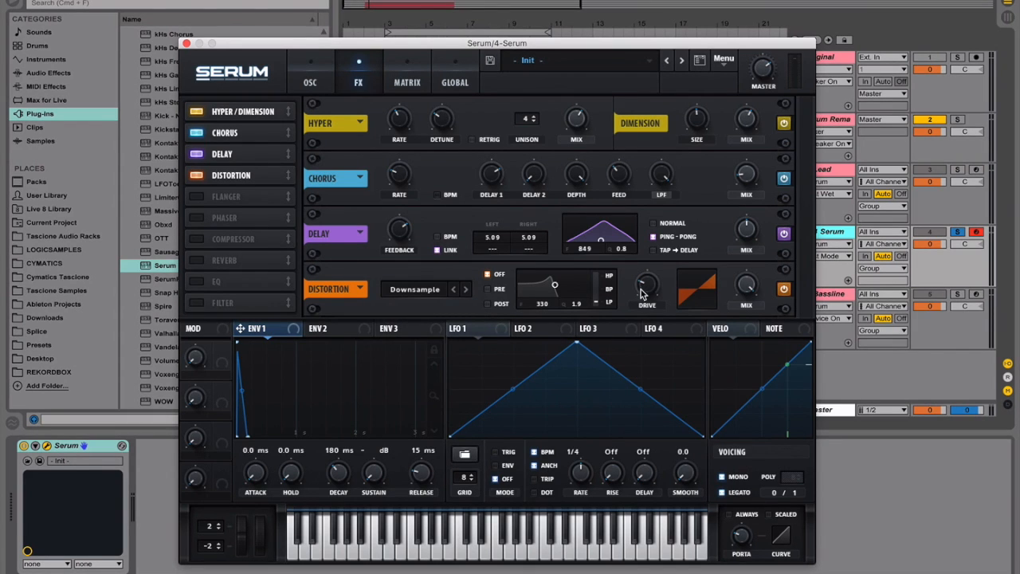
Adjust the distortion drive and lower its mix during playback, comparing the sound with the distortion bypassed and re-enabled
key("space")
left_click(647, 296)
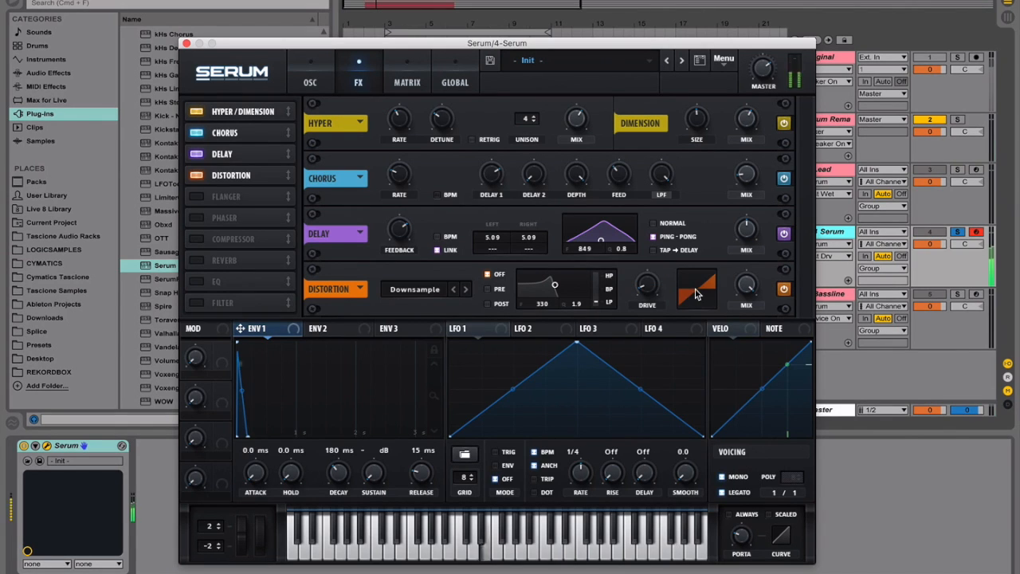
left_click(748, 291)
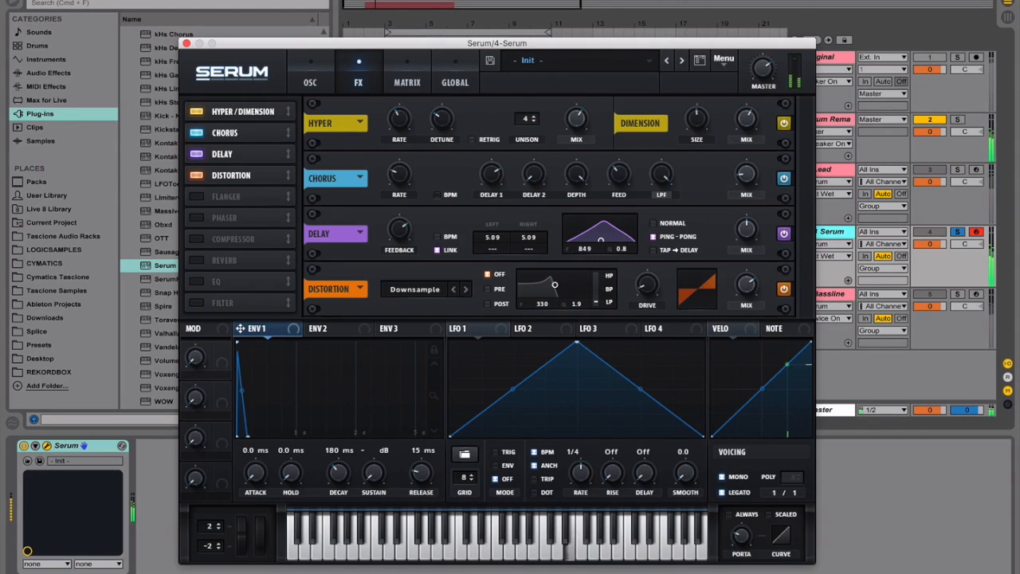
left_click(784, 291)
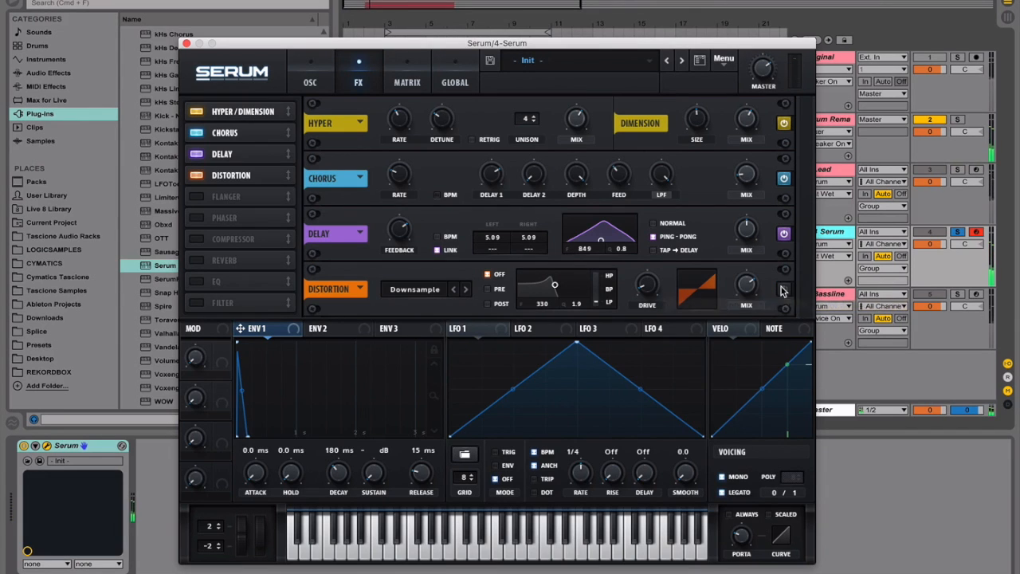
left_click(784, 290)
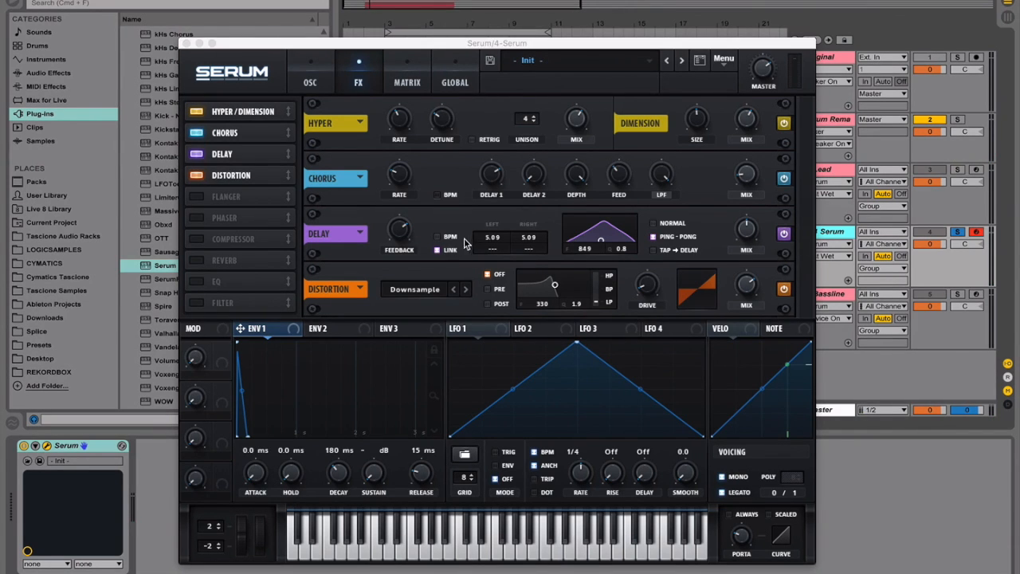
Enable the Compressor directly after Distortion in multiband mode and fine-tune its threshold
left_click(222, 239)
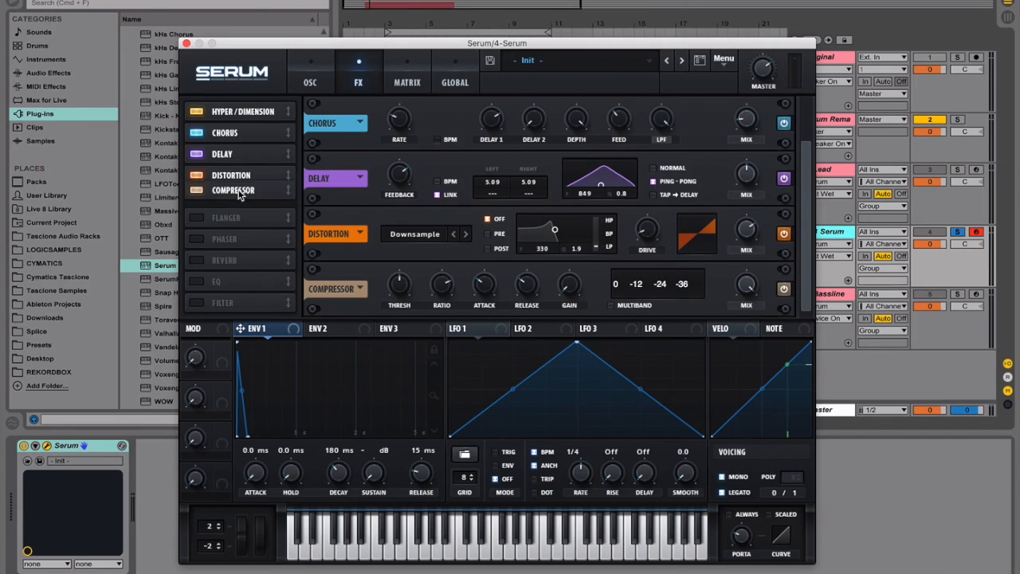
left_click(618, 307)
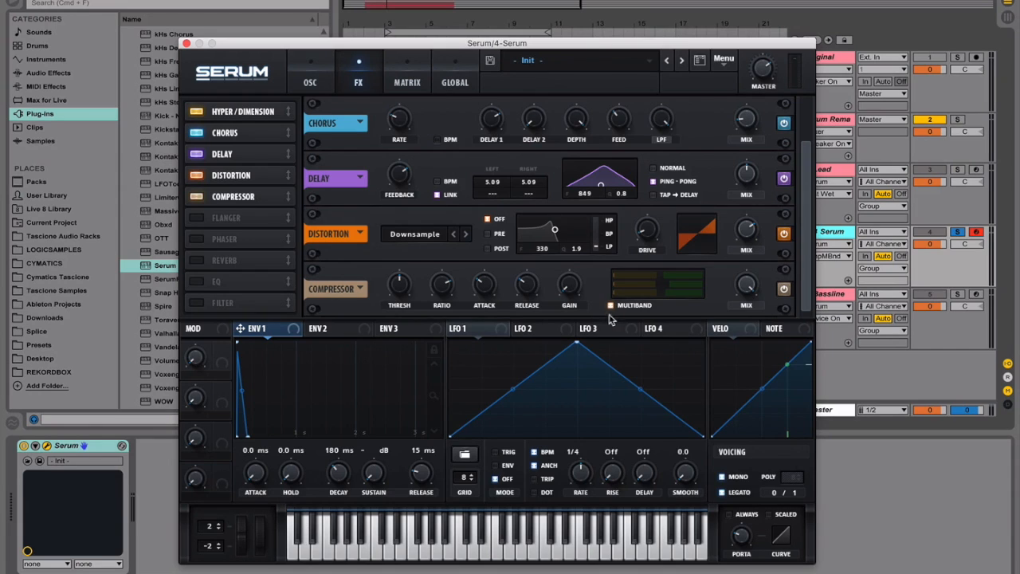
left_click(399, 285)
left_click_drag(401, 281, 408, 292)
Raise the compressor's makeup gain and fine-tune the high and low band levels, with the low band at 104%
left_click(436, 292)
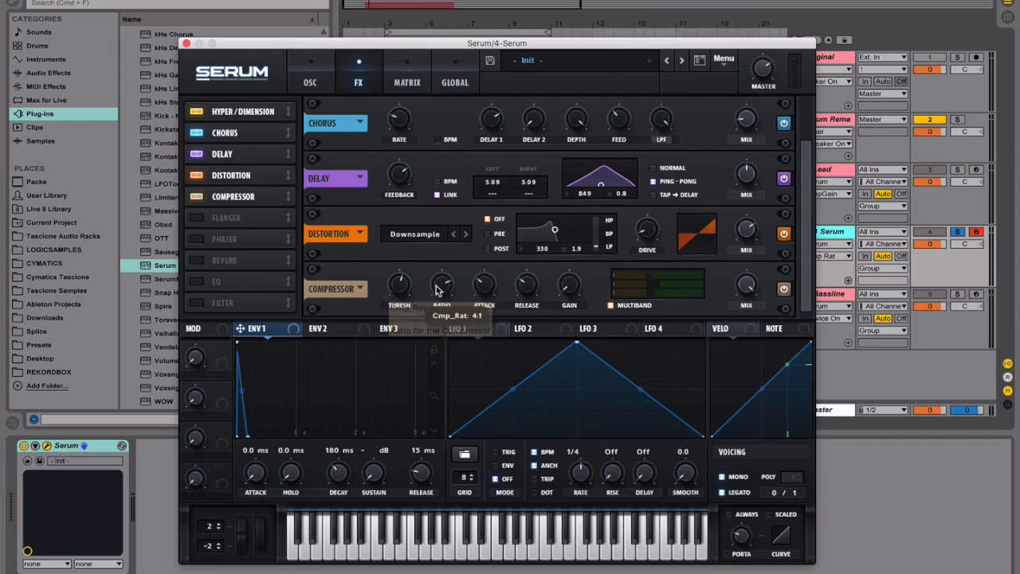
left_click(480, 291)
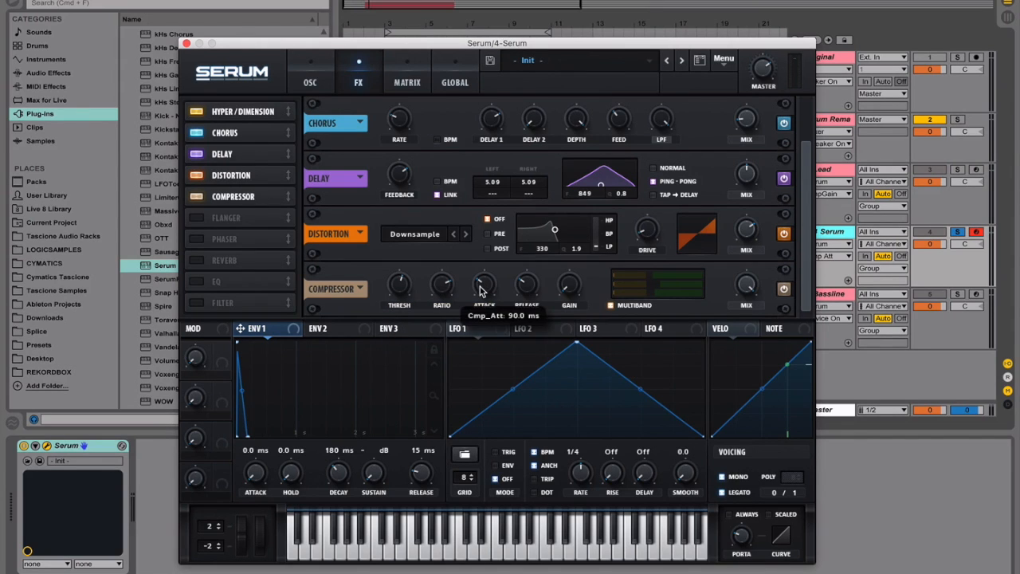
left_click(528, 293)
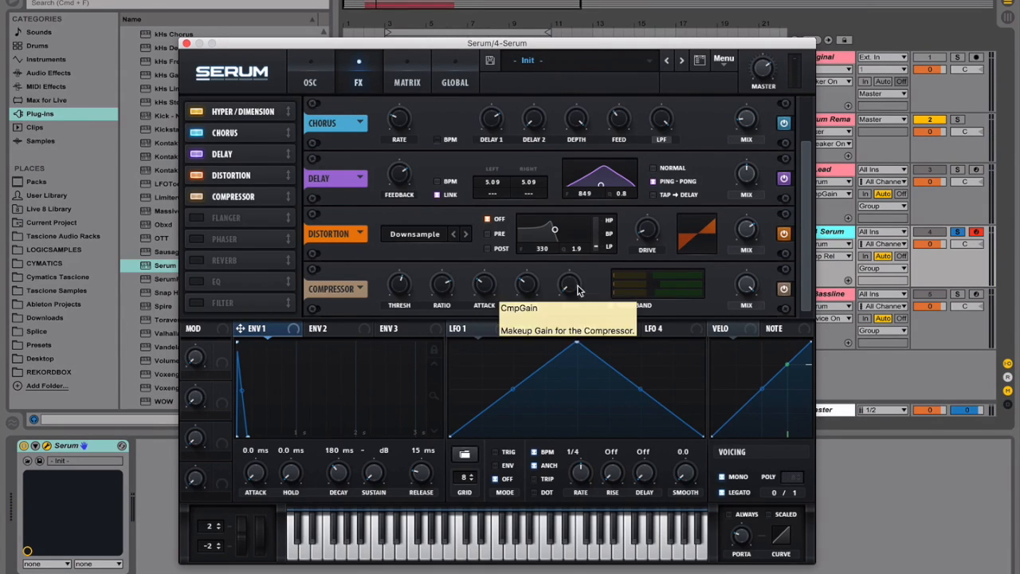
left_click_drag(576, 289, 577, 251)
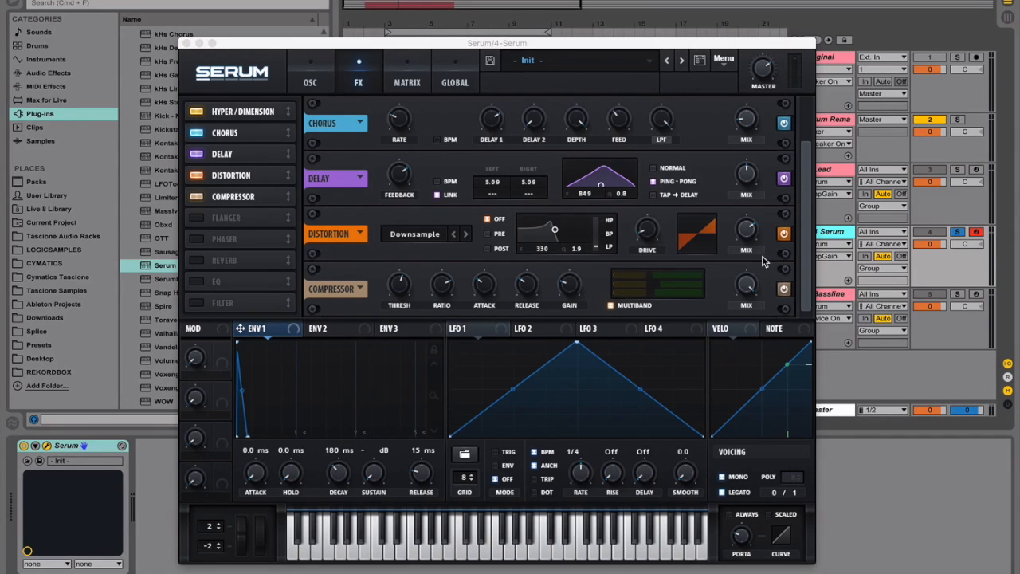
left_click(670, 278)
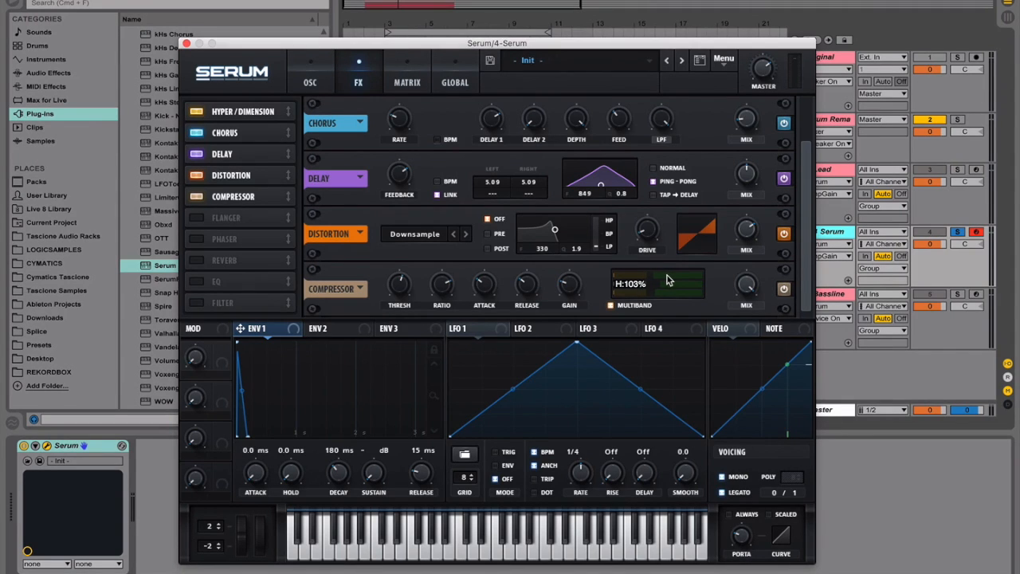
left_click_drag(670, 282, 678, 288)
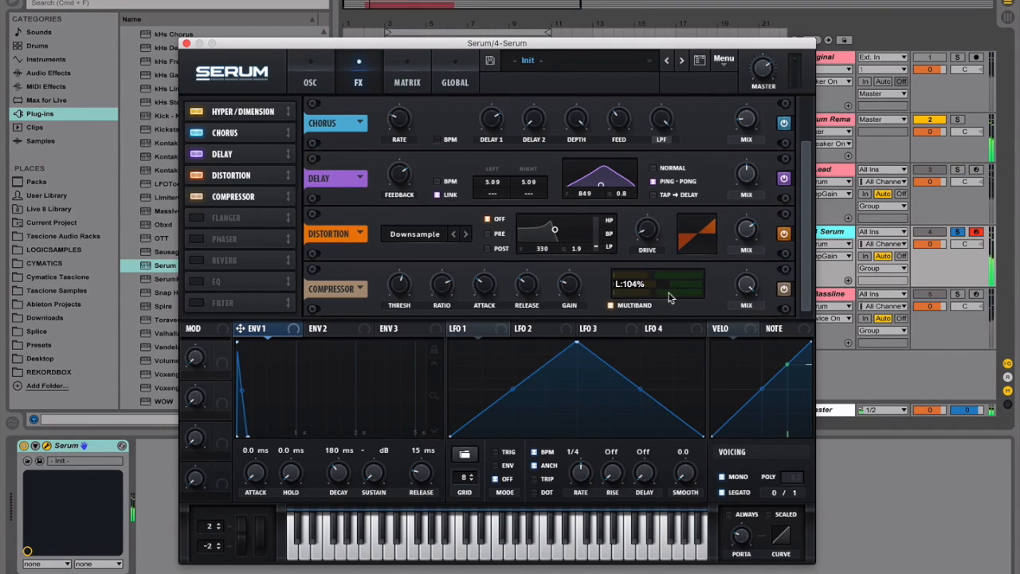
Enable the Reverb directly after the Compressor and switch it to Plate
left_click(204, 259)
left_click_drag(232, 260, 238, 214)
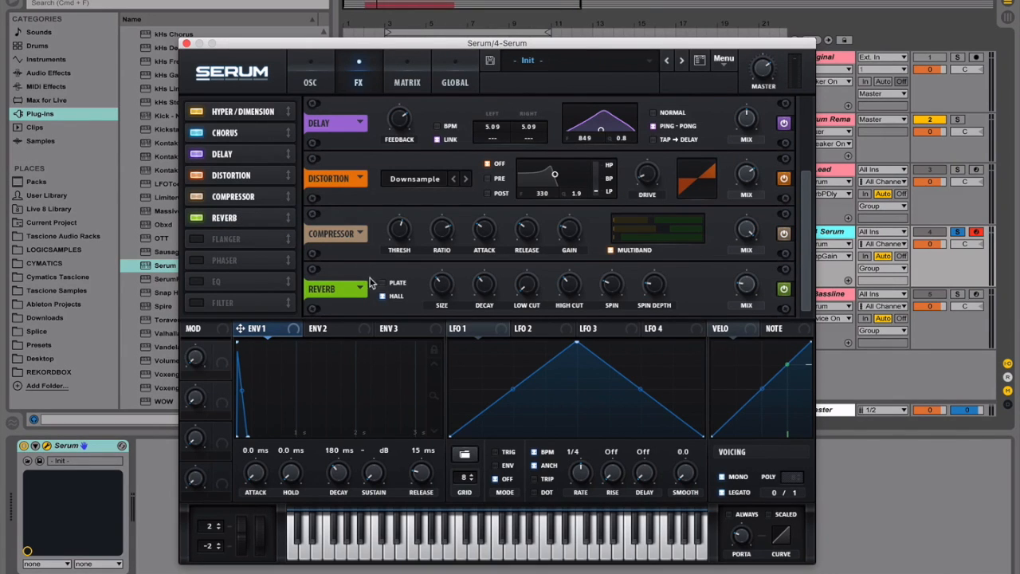
left_click(383, 283)
Fine-tune the plate reverb's size and pre-delay
left_click(435, 287)
left_click(482, 288)
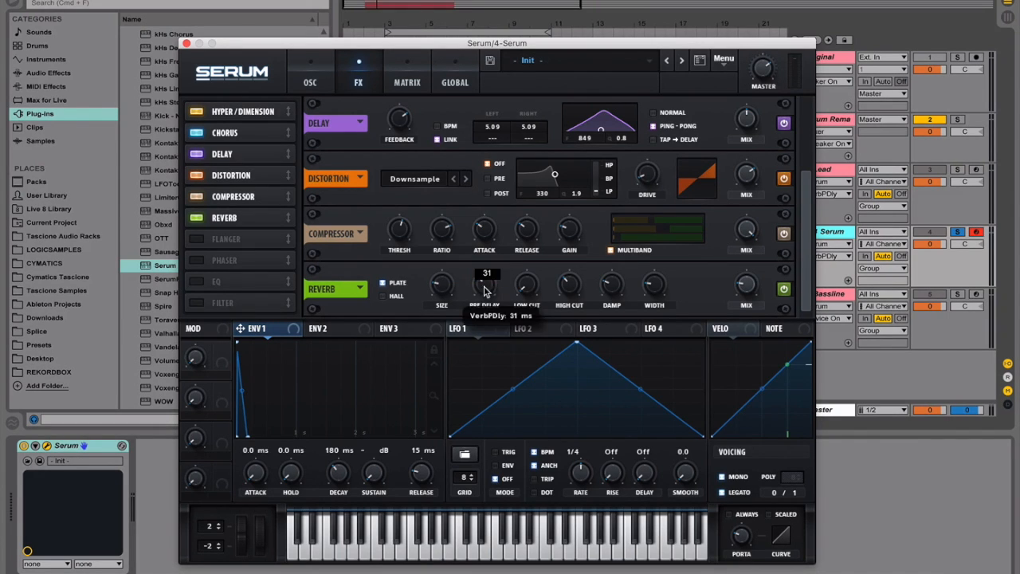
mouse_move(484, 305)
left_mouse_down()
mouse_move(486, 329)
mouse_move(471, 310)
left_mouse_up()
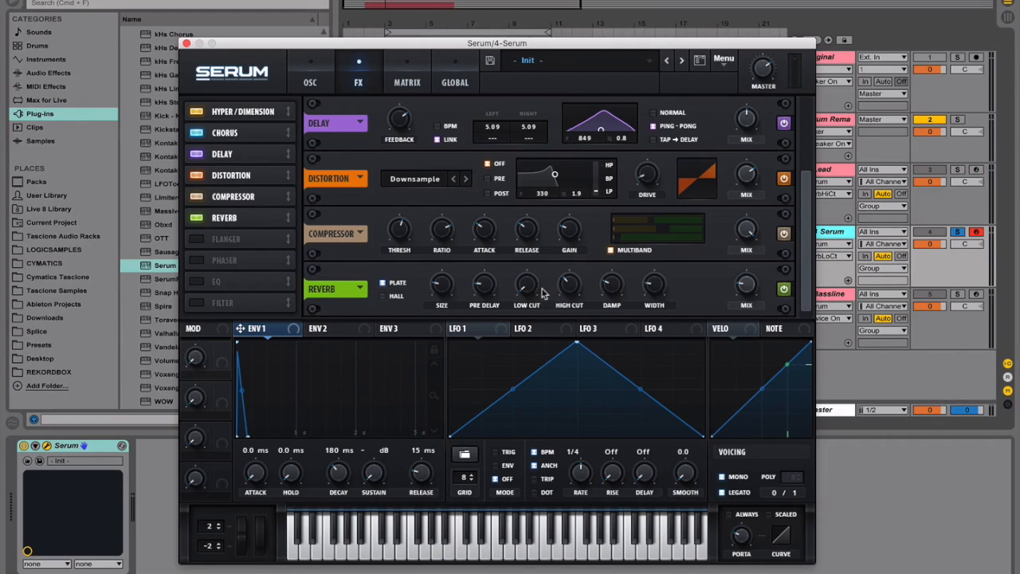
Raise the reverb's high cut and mix
left_click_drag(580, 264, 580, 270)
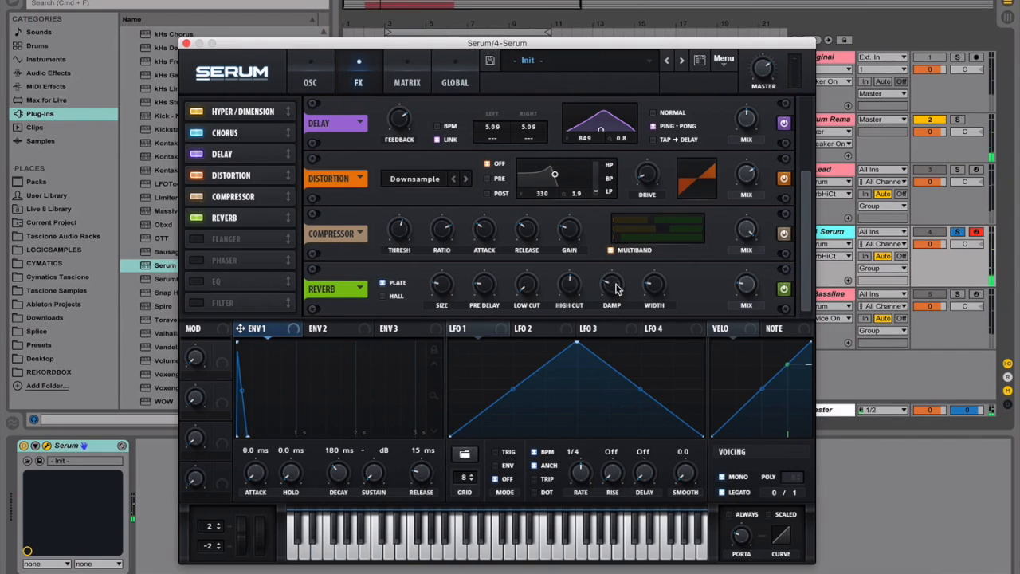
left_click(750, 284)
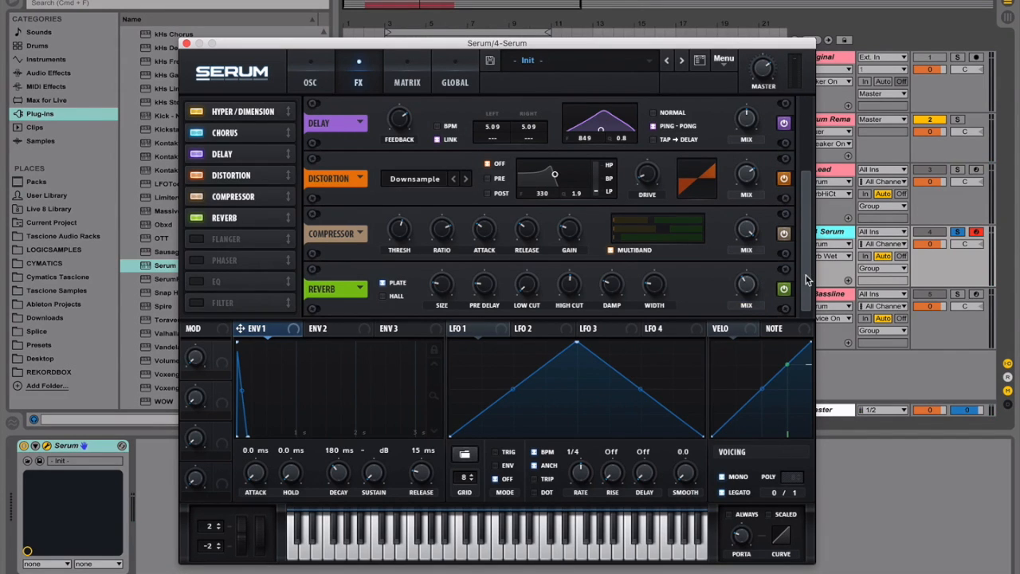
mouse_move(807, 299)
left_mouse_down()
mouse_move(810, 195)
mouse_move(793, 289)
left_mouse_up()
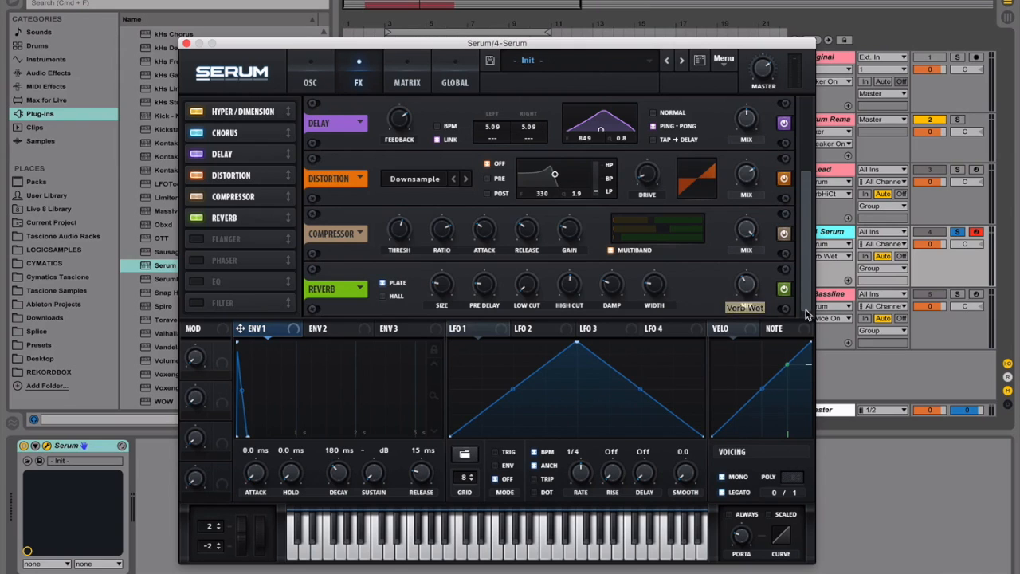
left_click_drag(806, 307, 805, 225)
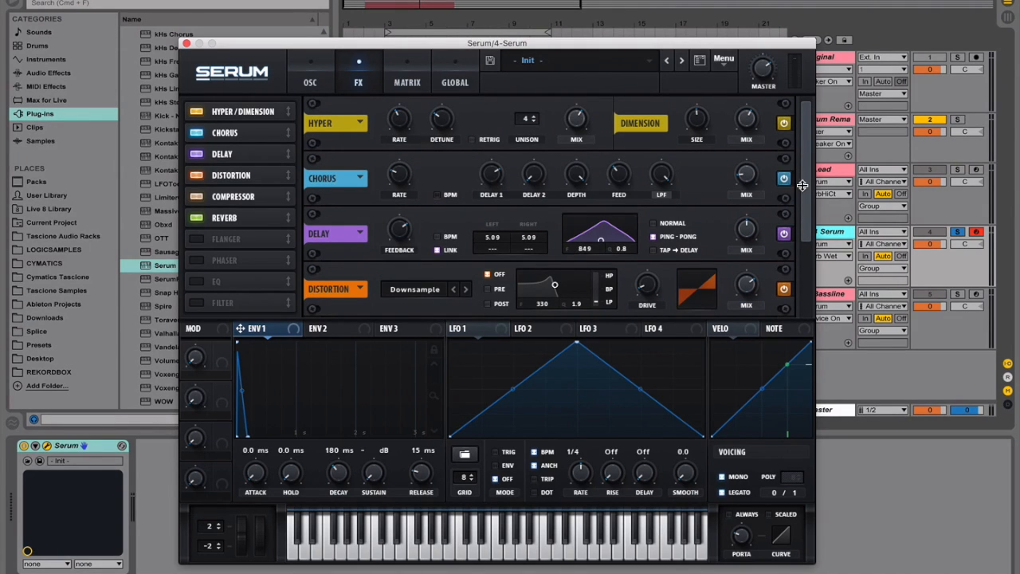
left_click_drag(802, 185, 803, 255)
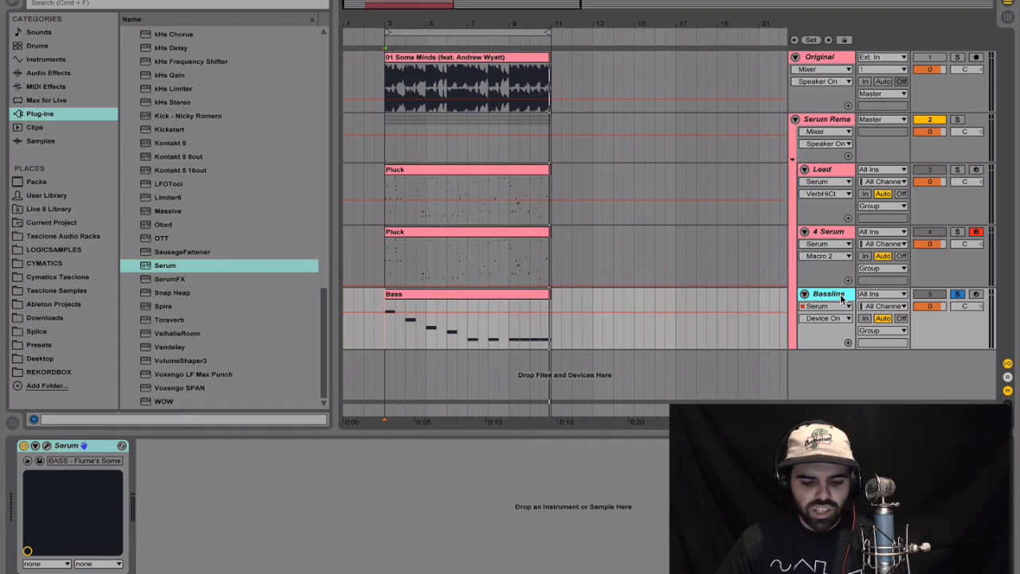
Insert a new MIDI track below the Bassline track and duplicate the Bass clip onto it
key("super+shift+t")
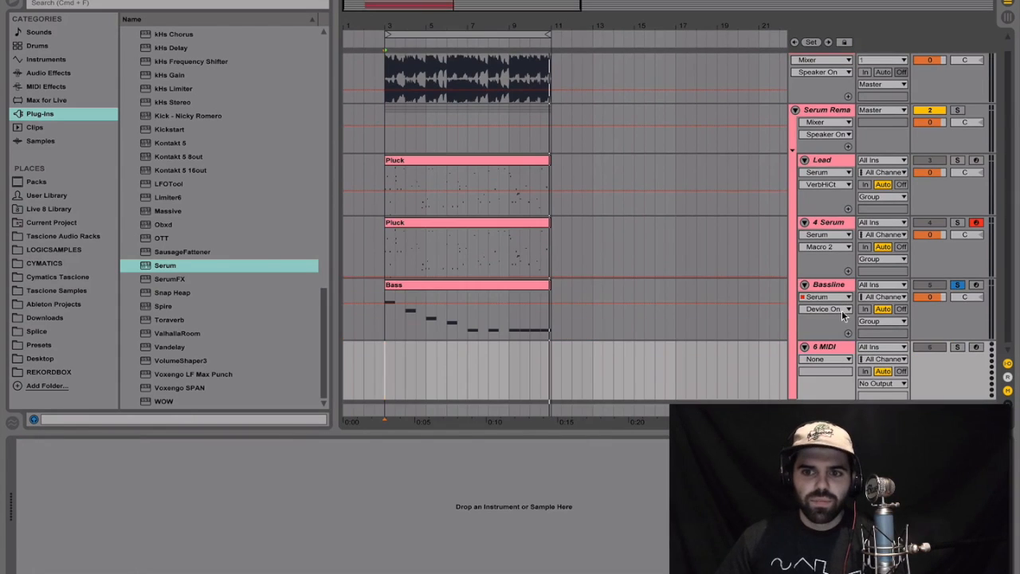
left_click(512, 292)
left_click_drag(511, 285, 509, 346)
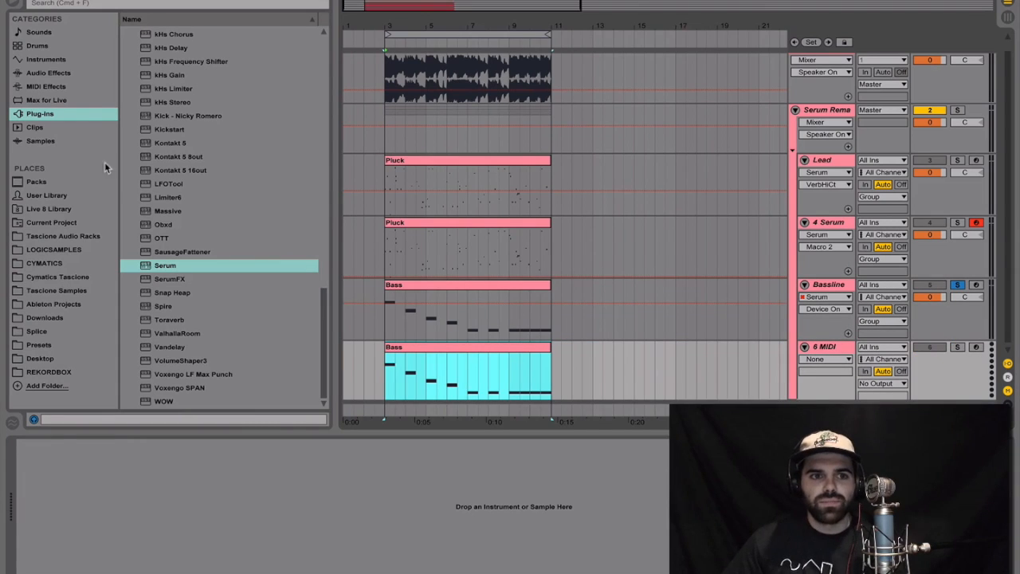
Load Serum on the new track and enable its sub oscillator with Direct Out at octave -1
double_click(165, 266)
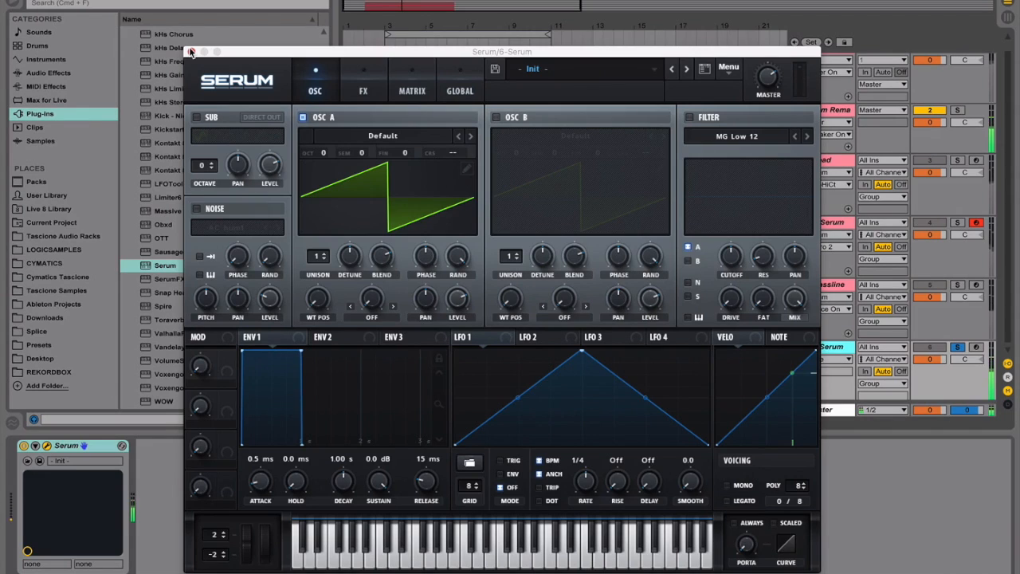
left_click(197, 118)
left_click(274, 120)
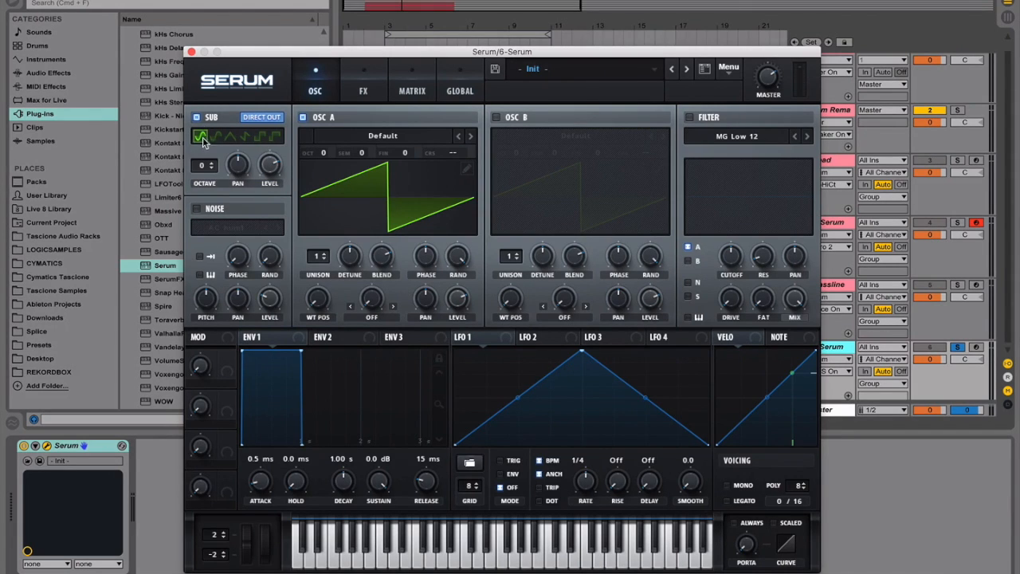
left_click_drag(206, 165, 204, 172)
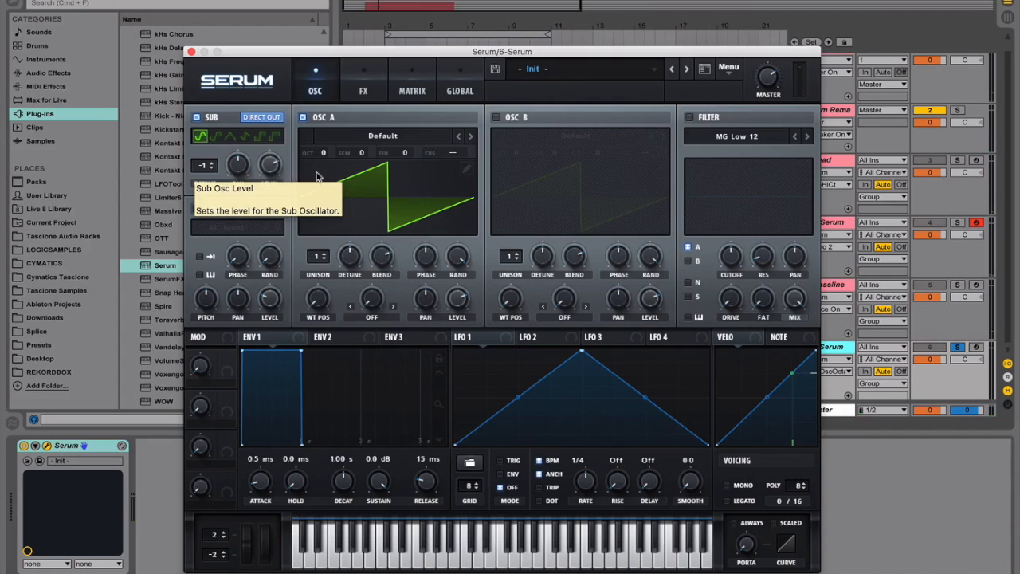
Load the Analog wavetable Basic Shapes into Osc A and set its wavetable position to 7
left_click(361, 137)
mouse_move(396, 168)
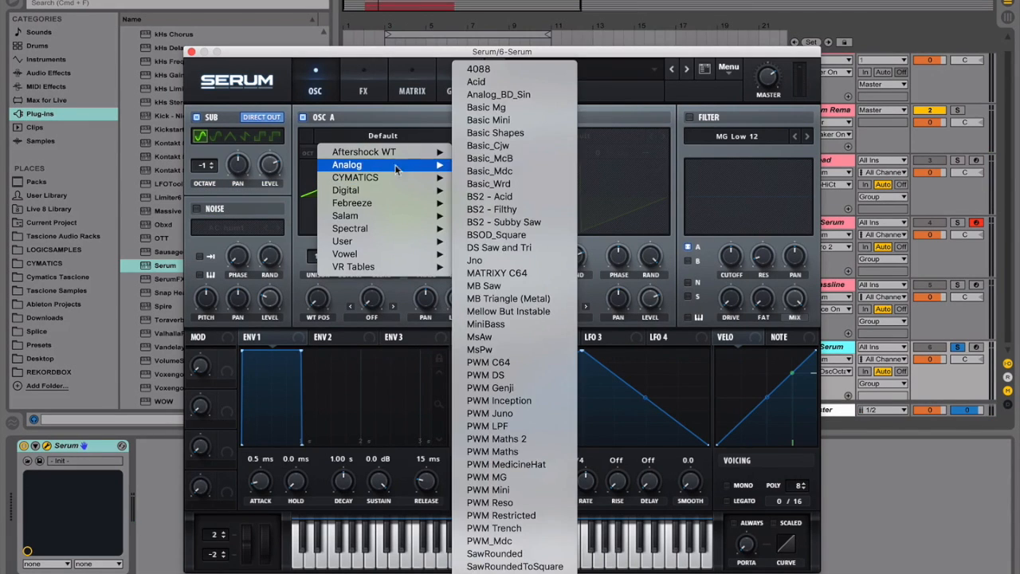
left_click(514, 133)
left_click_drag(331, 312, 333, 151)
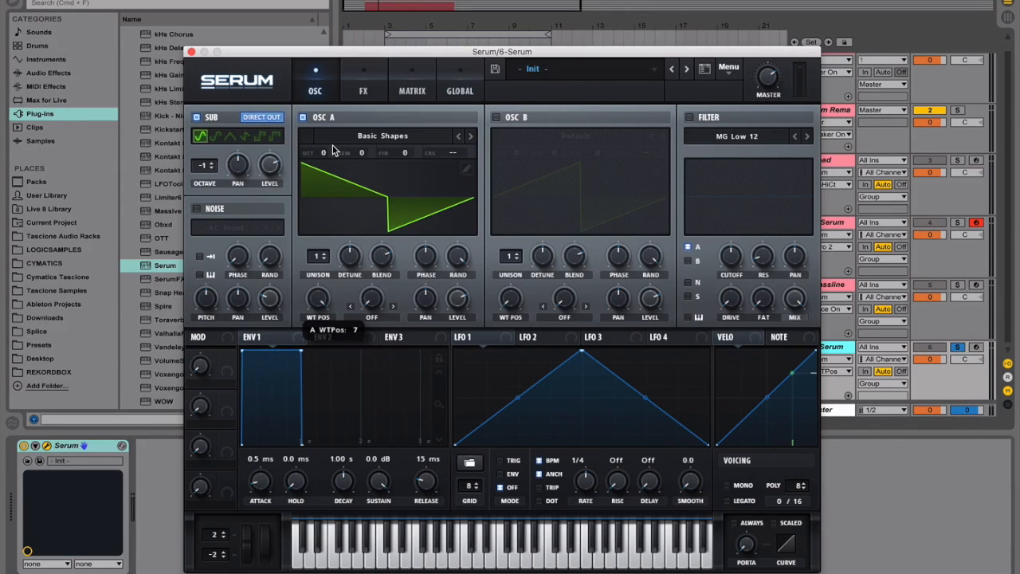
left_click_drag(333, 151, 333, 152)
Set Osc A to 6 unison voices and try lower and higher detune amounts
left_click_drag(322, 261, 335, 213)
left_click_drag(349, 257, 341, 288)
left_click_drag(317, 256, 328, 214)
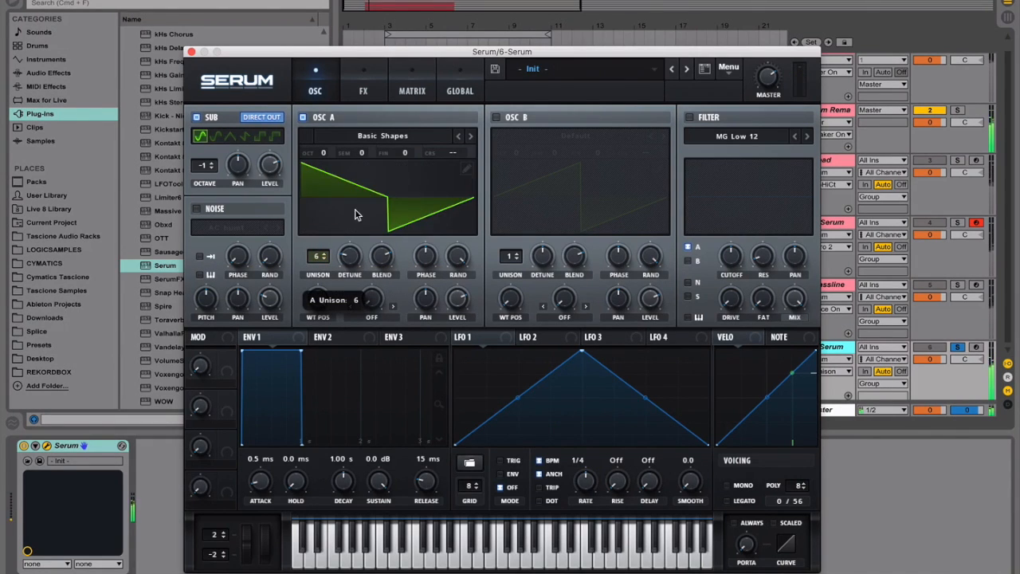
mouse_move(351, 258)
left_mouse_down()
mouse_move(371, 167)
mouse_move(363, 237)
mouse_move(376, 205)
mouse_move(372, 265)
mouse_move(361, 266)
mouse_move(363, 220)
mouse_move(361, 231)
left_mouse_up()
Compare 5 unison voices with 6 on Osc A, keep 6, and lower the detune to 0.01
left_click(317, 258)
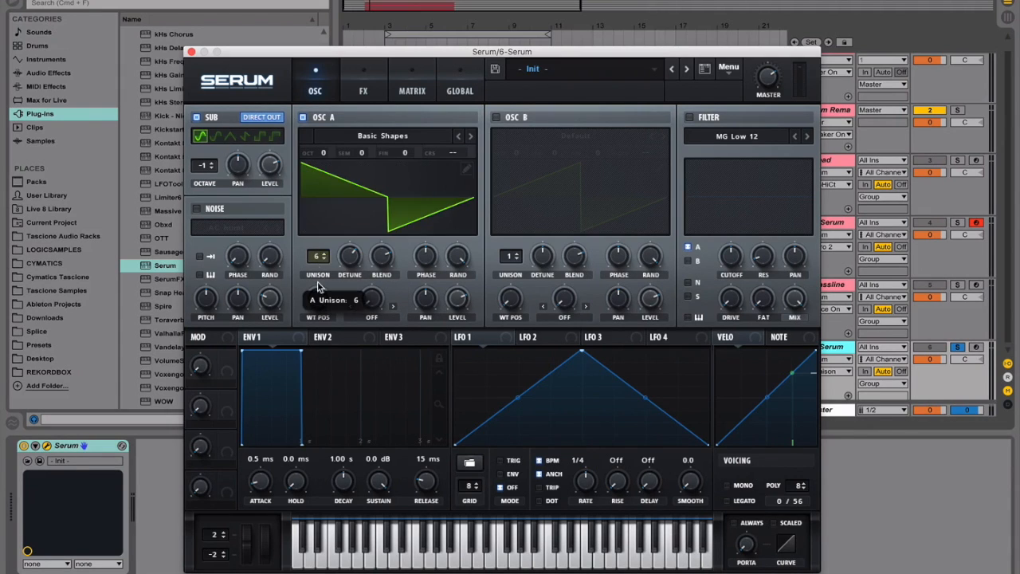
left_click(321, 263)
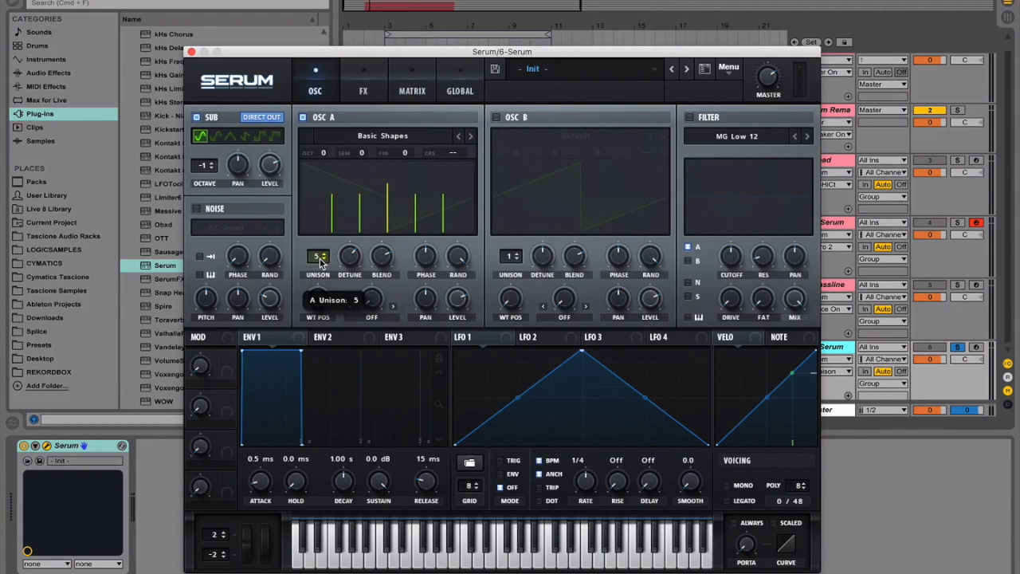
left_click_drag(349, 256, 355, 283)
left_click(324, 253)
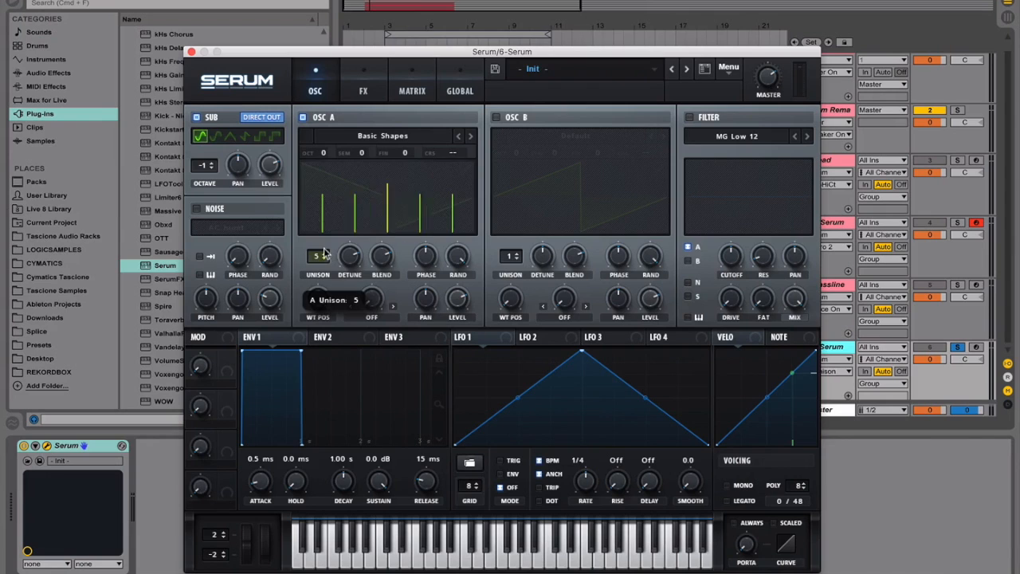
left_click_drag(350, 256, 351, 317)
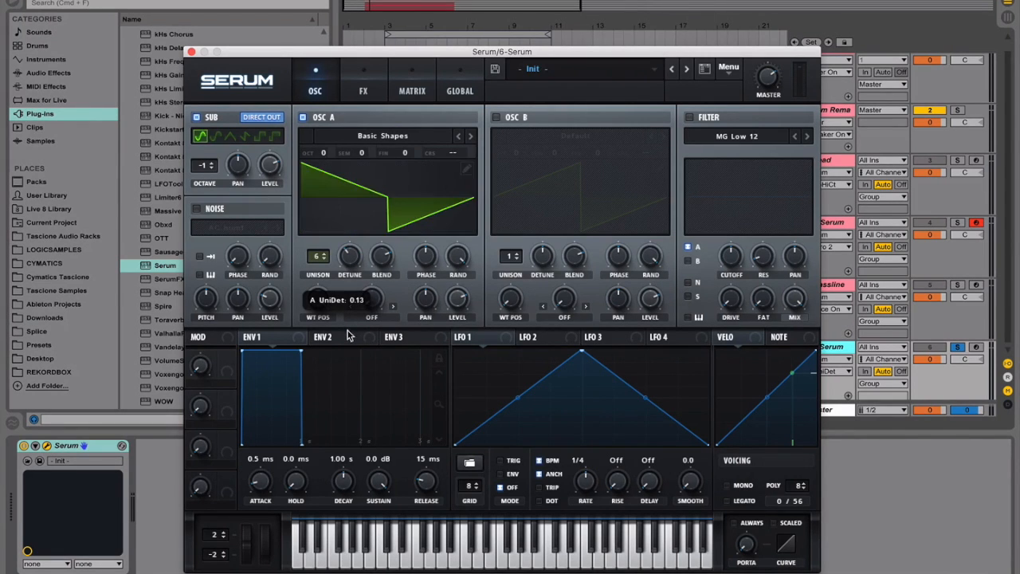
left_click_drag(352, 276, 349, 293)
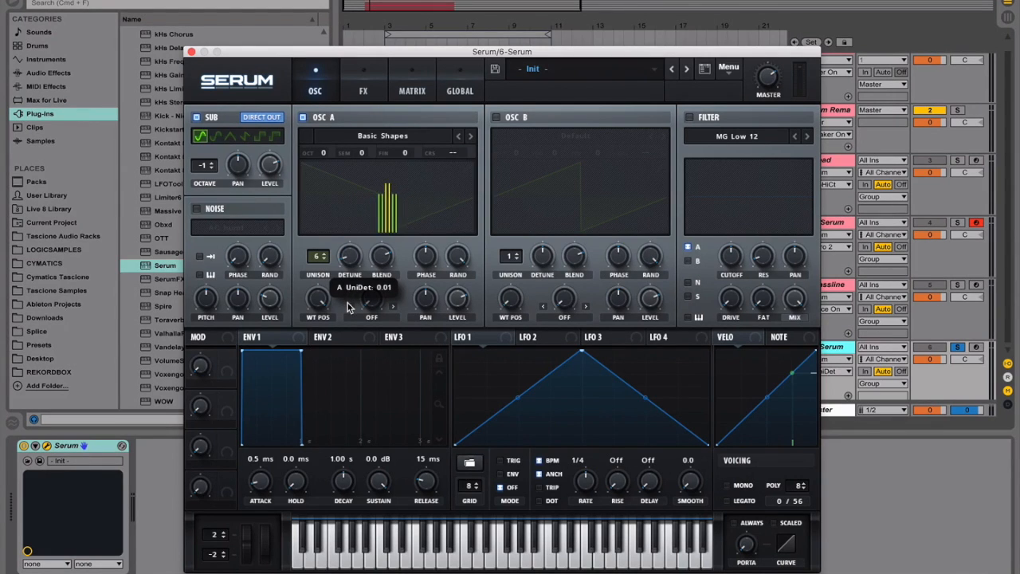
Lower Osc A's unison blend to 52 and compare the sound with 1 voice against 6 voices
left_click(382, 265)
left_click_drag(382, 264, 380, 295)
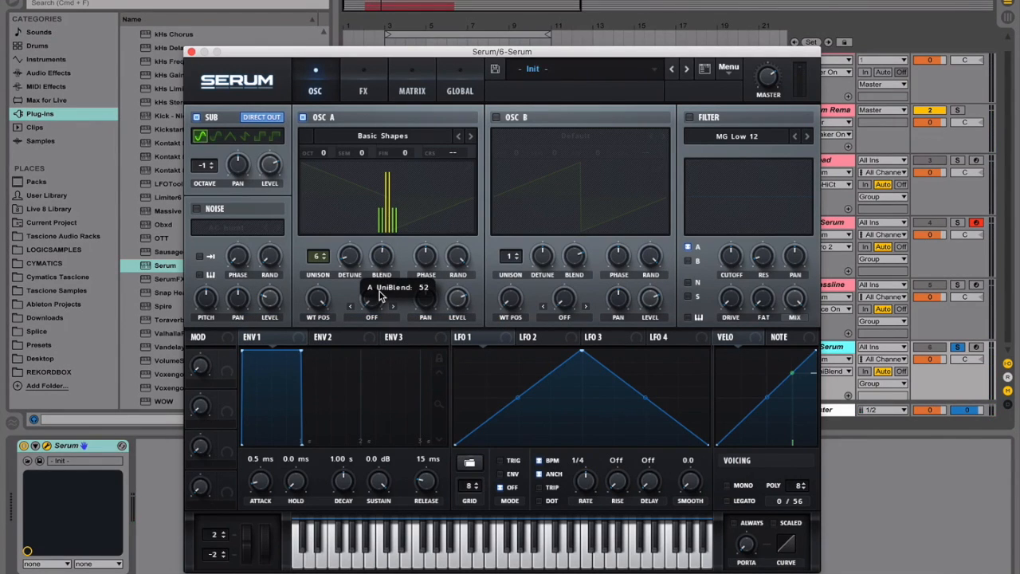
left_click_drag(380, 295, 380, 295)
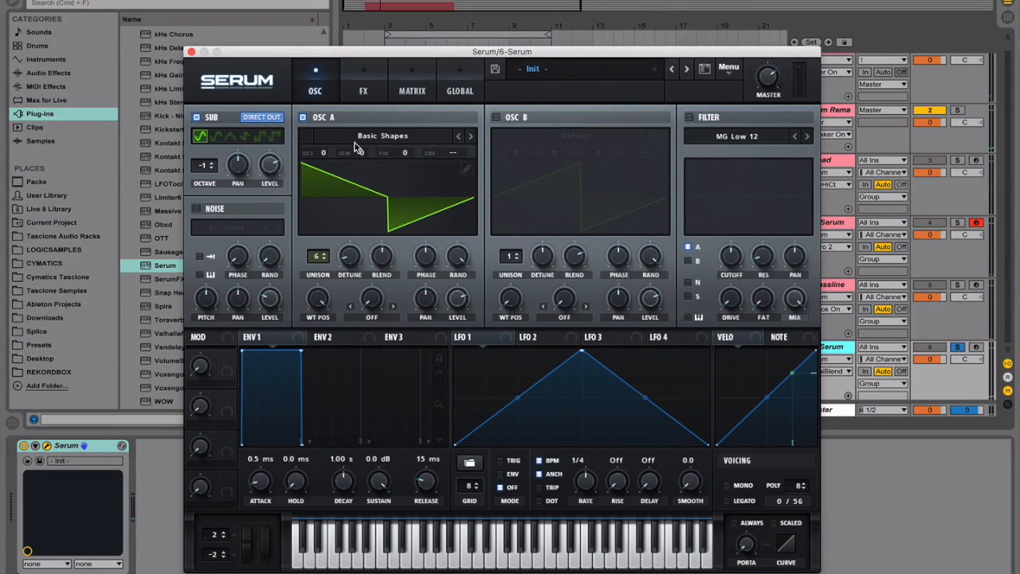
left_click_drag(324, 258, 326, 379)
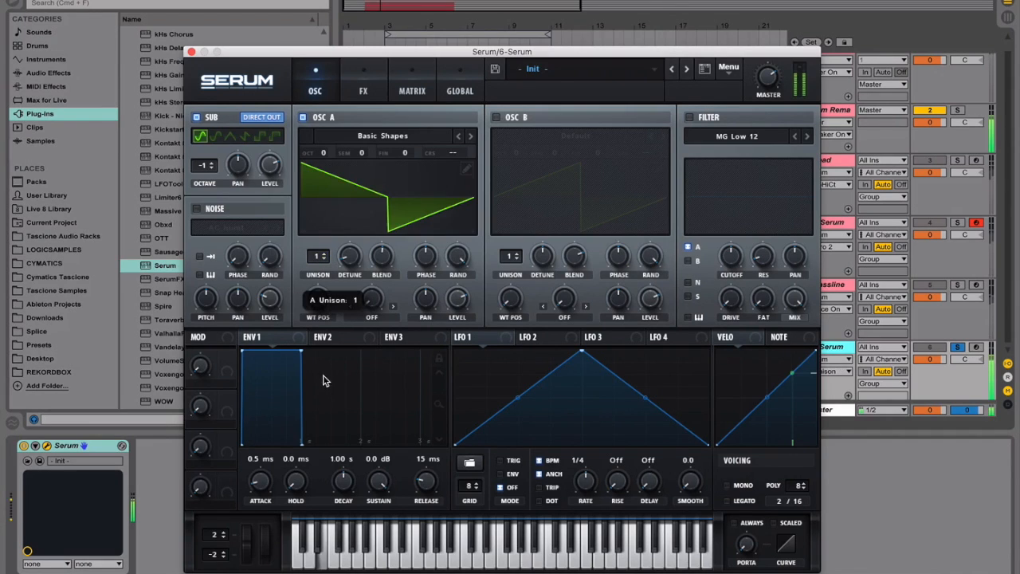
left_click_drag(319, 256, 326, 210)
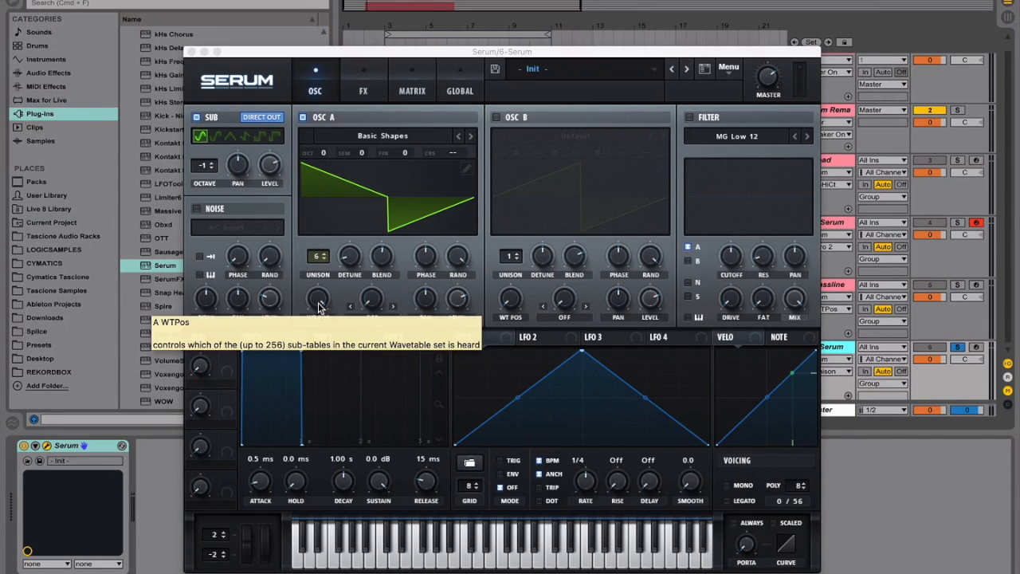
Set Osc A's wavetable position to 2 and its warp mode to PWM
left_click_drag(317, 303, 328, 430)
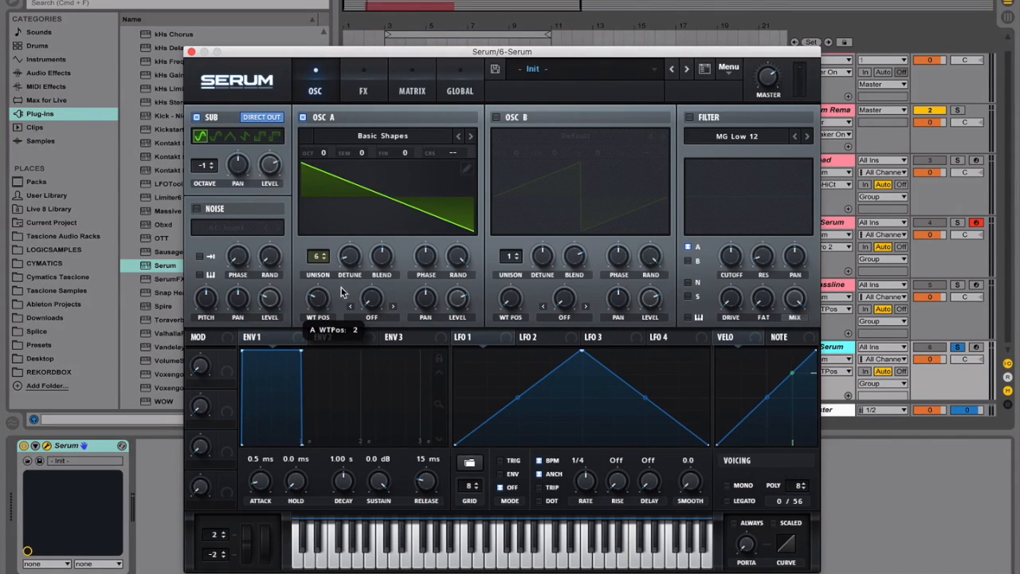
left_click(378, 321)
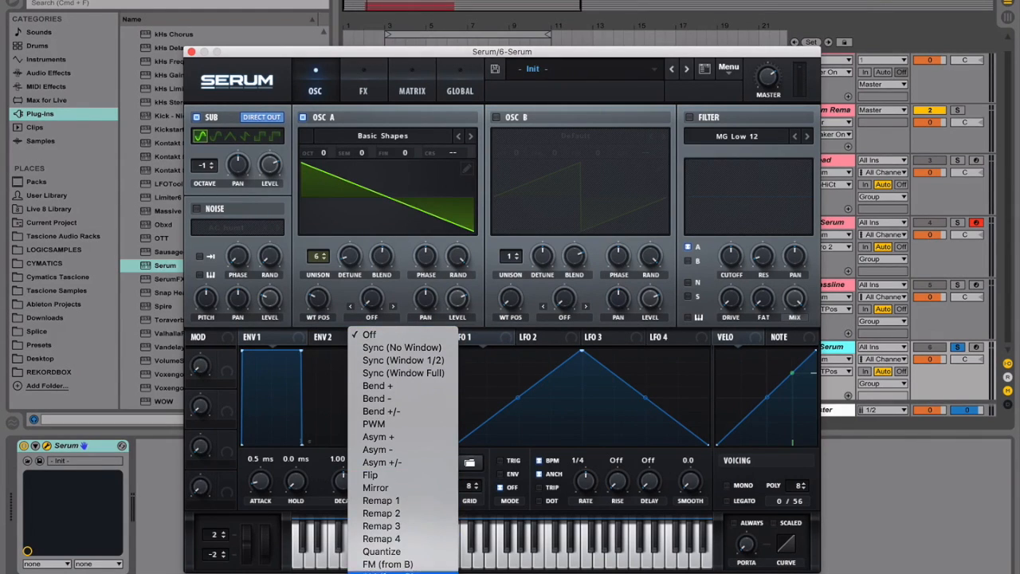
left_click(396, 431)
Sweep Osc A's PWM warp to demonstrate different pulse widths and set the amount to 80%
left_click_drag(383, 301, 384, 313)
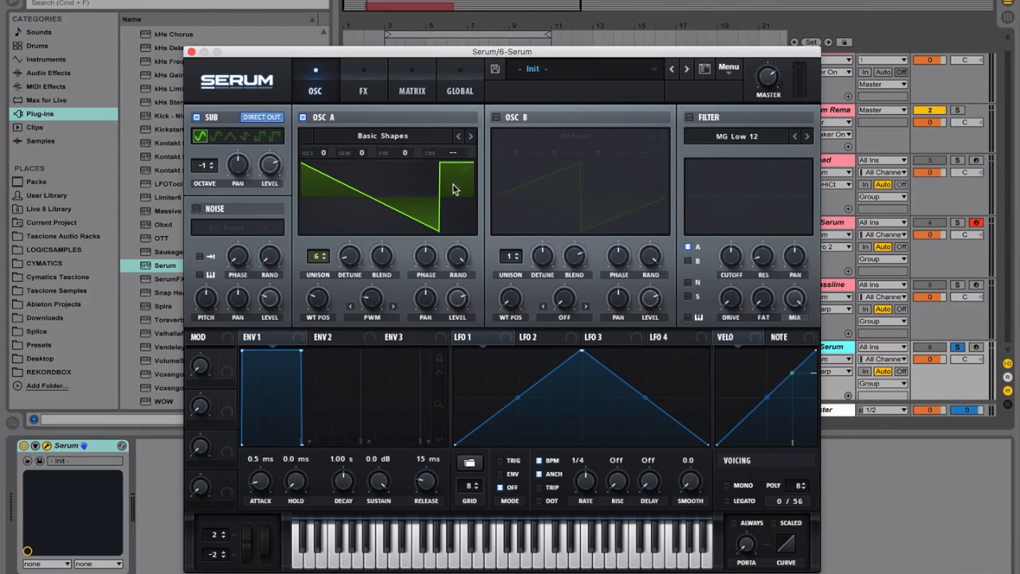
left_click_drag(376, 303, 381, 243)
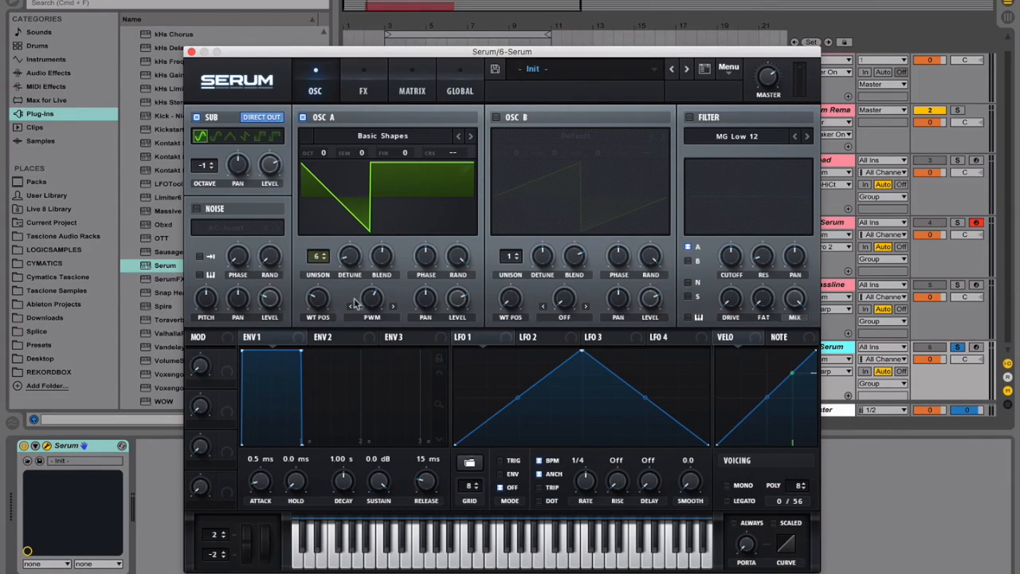
left_click_drag(368, 305, 361, 381)
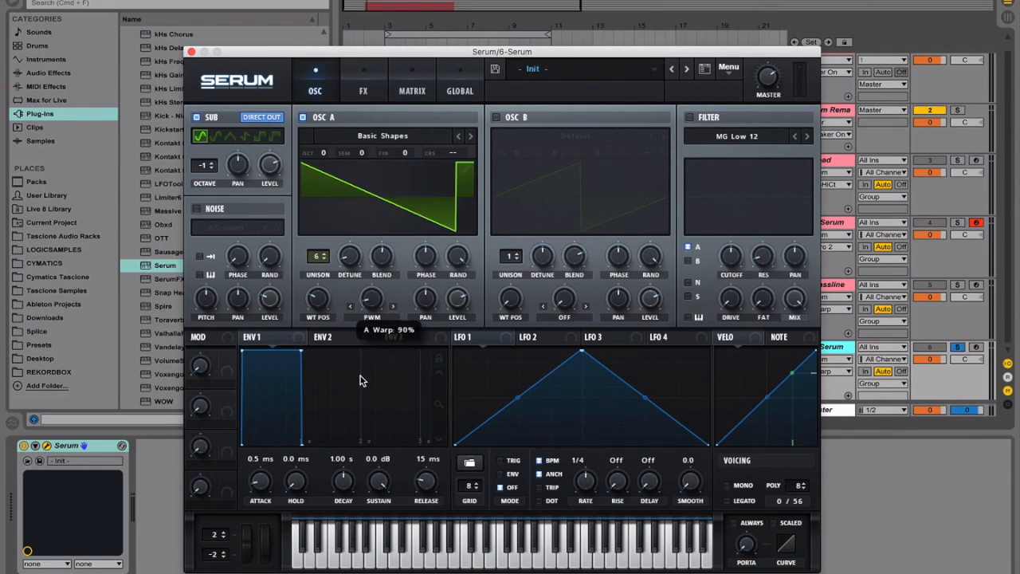
double_click(372, 301)
type("80")
key("Return")
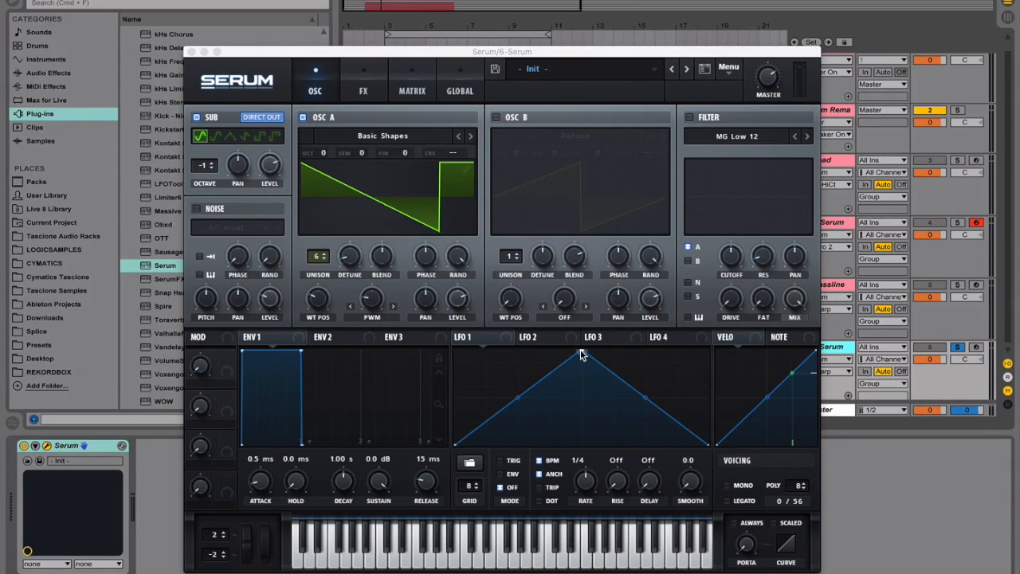
Reshape LFO 1 into a concave decay from full level to zero, with Trig mode and a 1/2 rate
left_click_drag(582, 355, 440, 337)
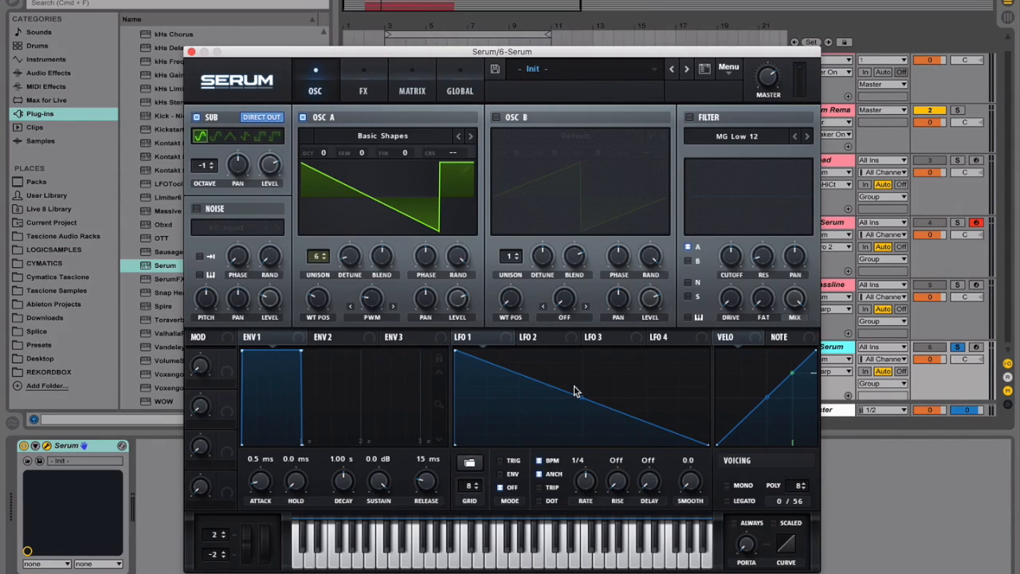
left_click_drag(581, 399, 583, 393)
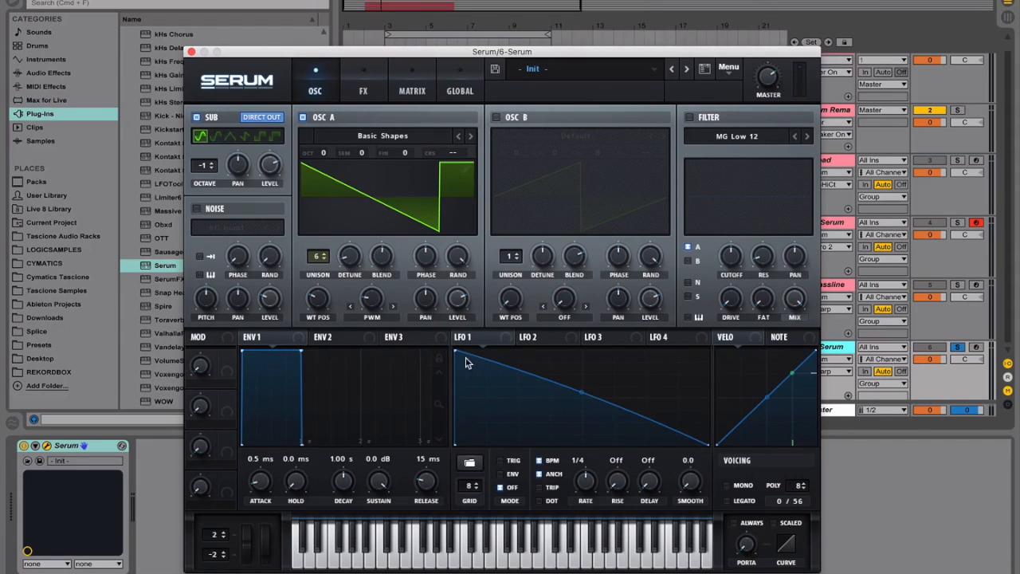
left_click_drag(458, 351, 396, 335)
left_click_drag(579, 392, 581, 404)
left_click_drag(583, 482, 577, 490)
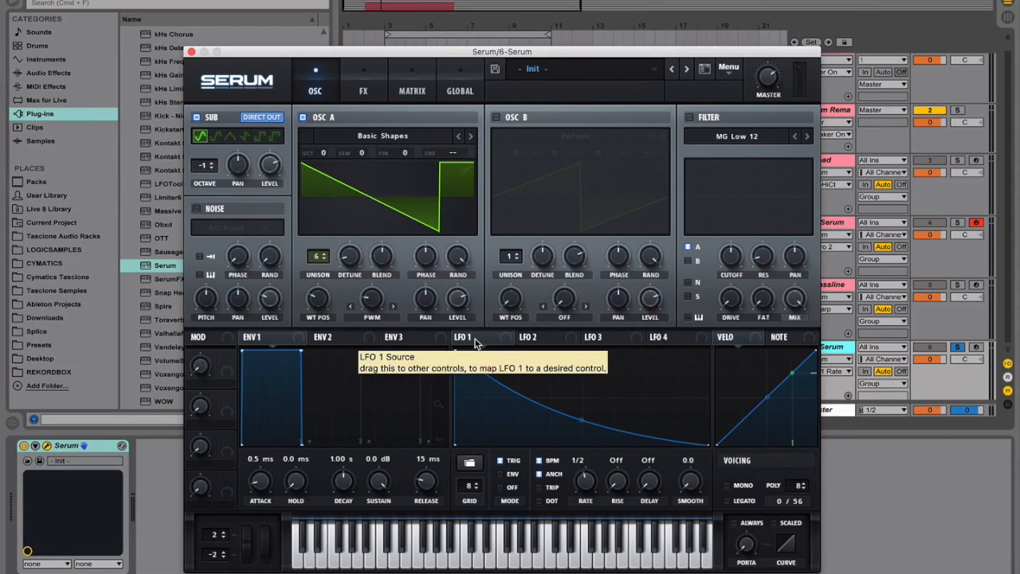
Map LFO 1 to Osc A's PWM warp amount and check the movement in the 3D wavetable view
left_click_drag(475, 342, 401, 380)
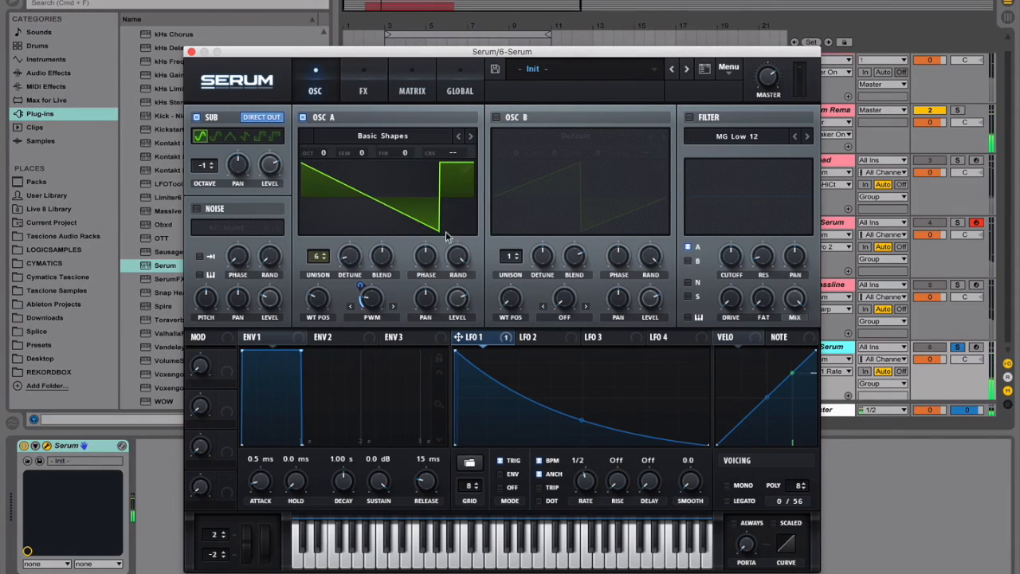
left_click(381, 201)
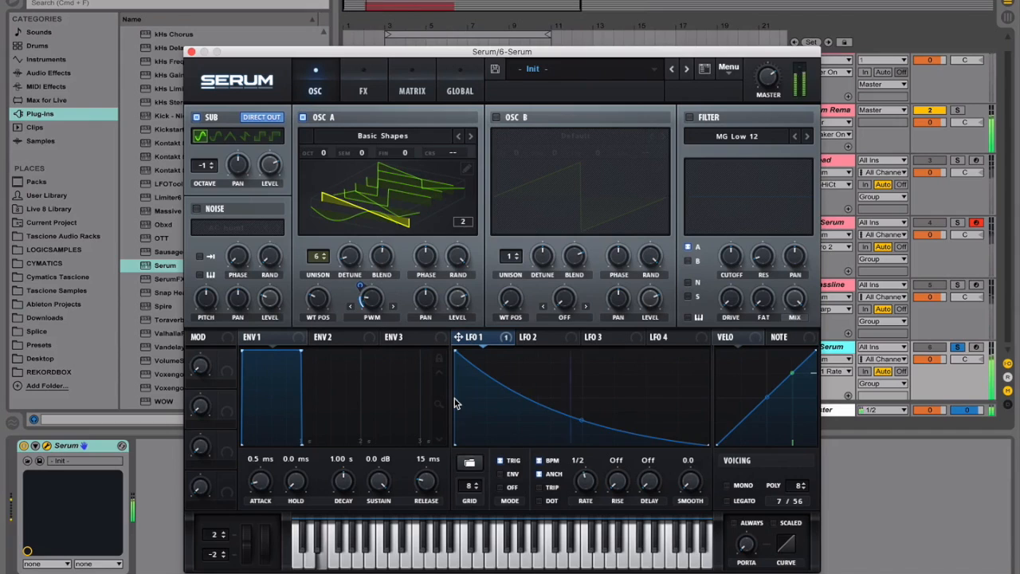
left_click(396, 207)
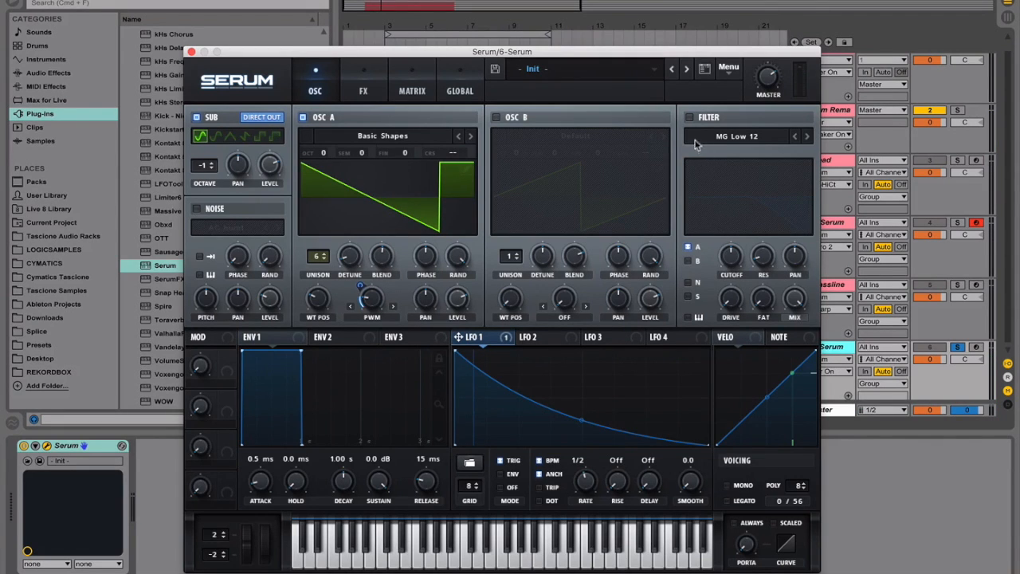
Enable the filter with type MG Low 18 and briefly try routing the sub oscillator through it
left_click(689, 118)
left_click(713, 138)
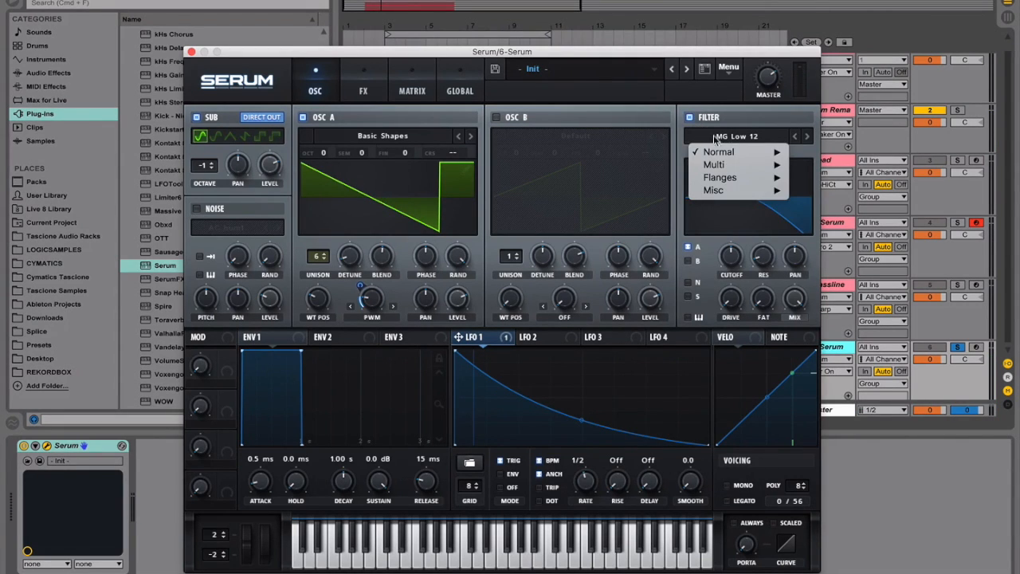
mouse_move(720, 152)
left_click(827, 177)
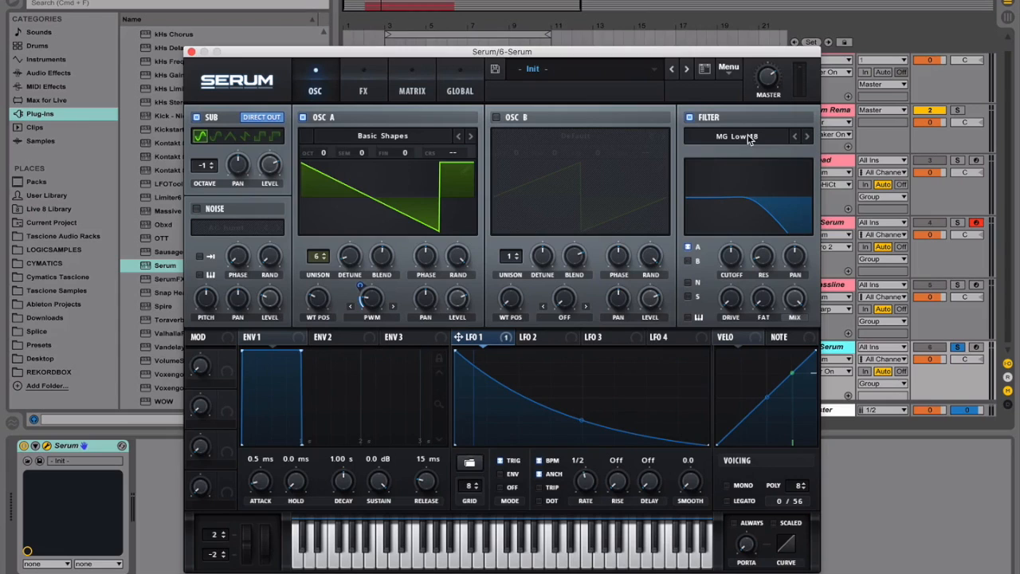
left_click(734, 262)
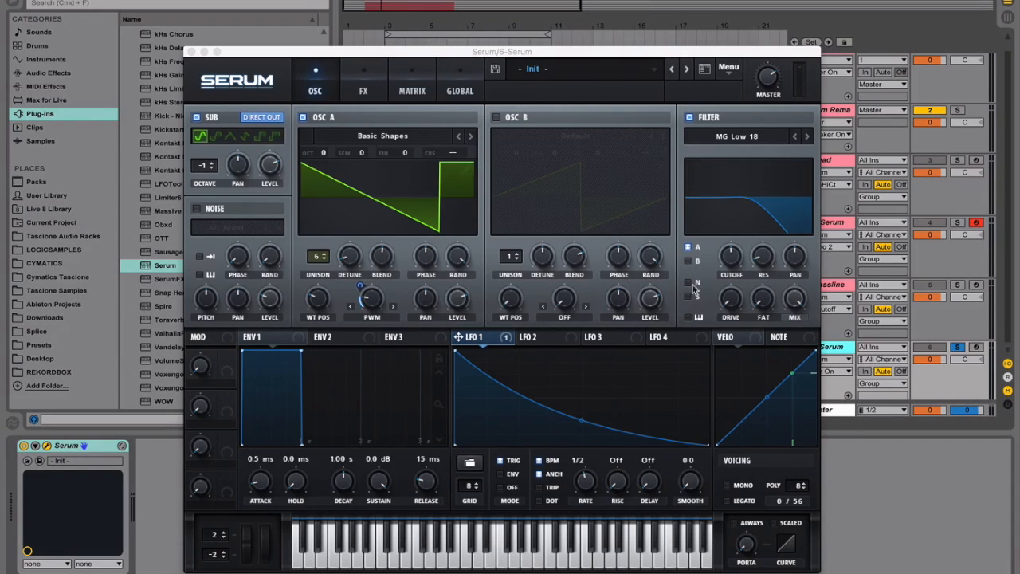
left_click(688, 296)
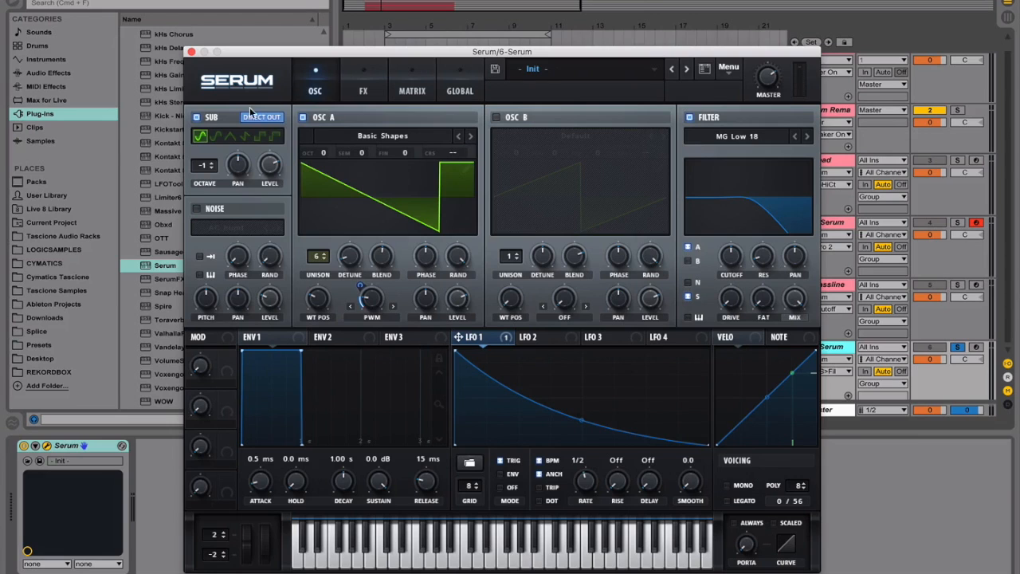
left_click(689, 297)
Set the filter cutoff to 290 Hz and map LFO 1 to it
double_click(728, 260)
type("290")
key("Return")
left_click_drag(510, 348, 727, 264)
left_click(839, 349)
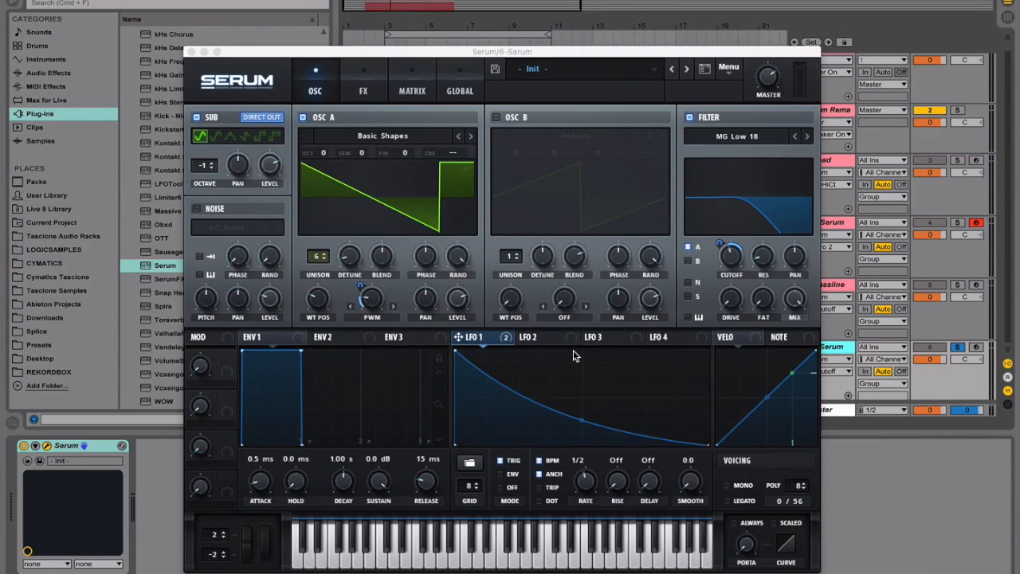
Raise the filter resonance slightly and map LFO 1 to the filter's Mix
left_click(763, 255)
left_click_drag(762, 255, 763, 243)
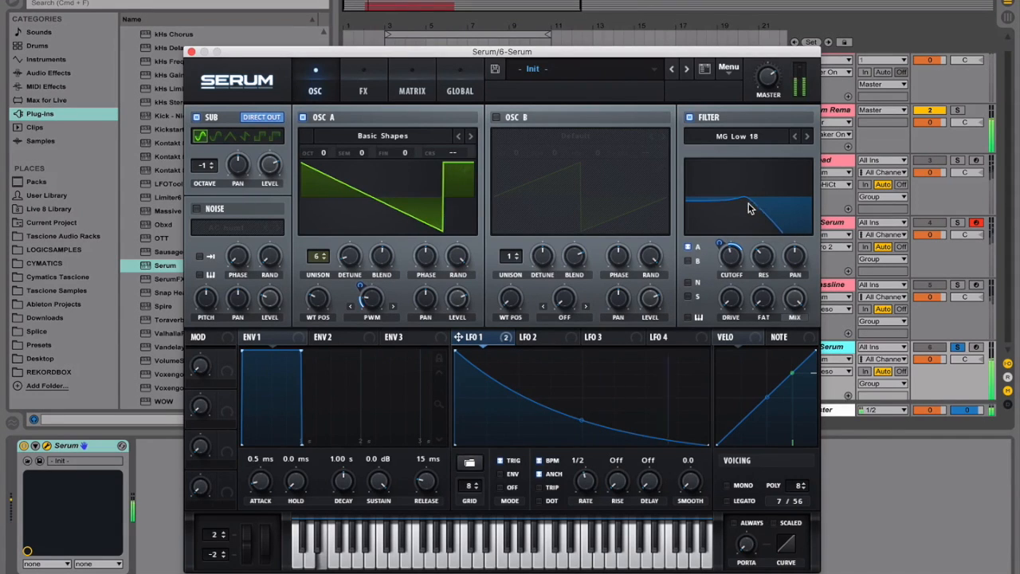
mouse_move(768, 255)
mouse_move(768, 255)
left_mouse_down()
mouse_move(775, 217)
mouse_move(766, 252)
left_mouse_up()
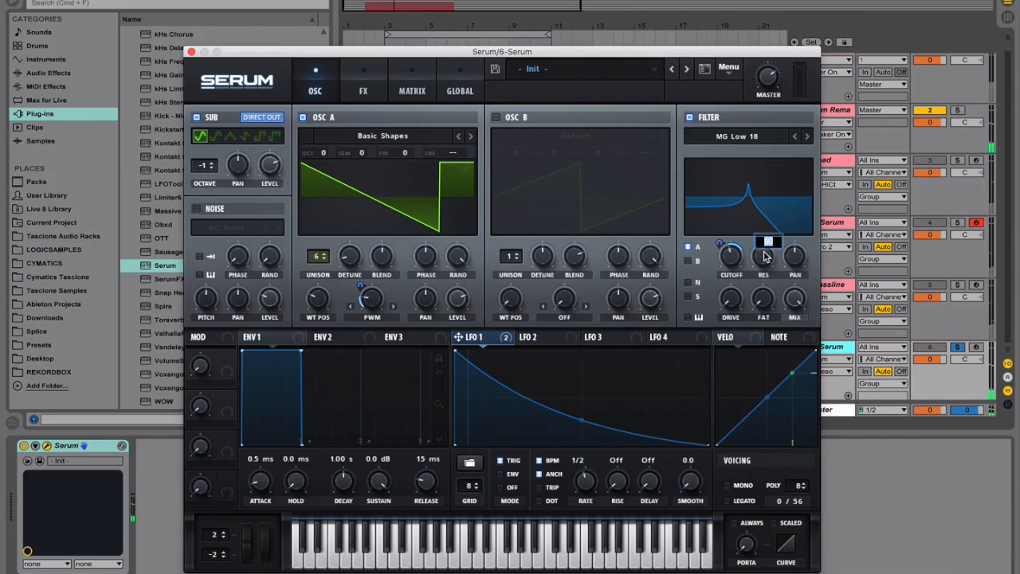
double_click(765, 255)
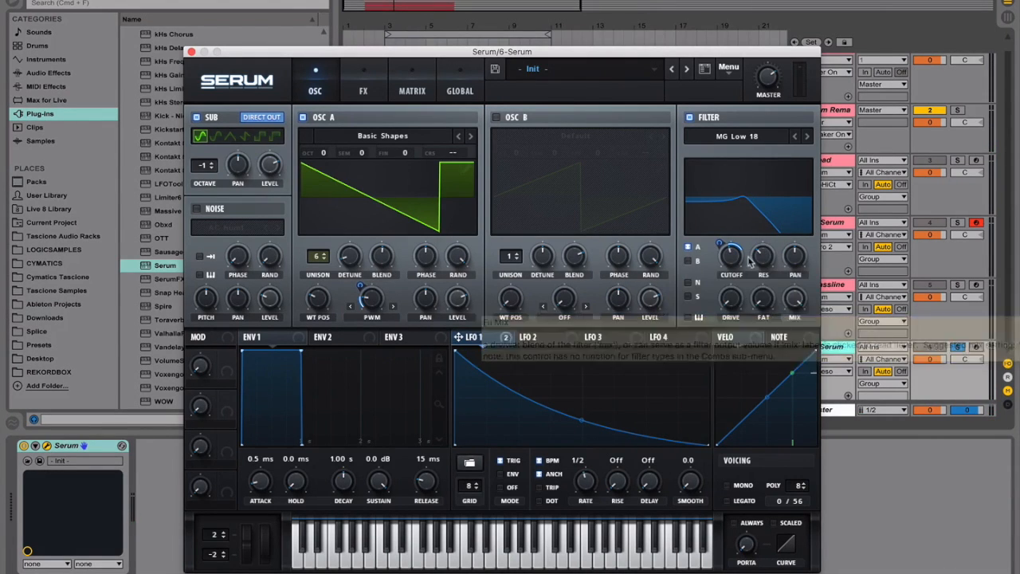
left_click_drag(472, 340, 795, 304)
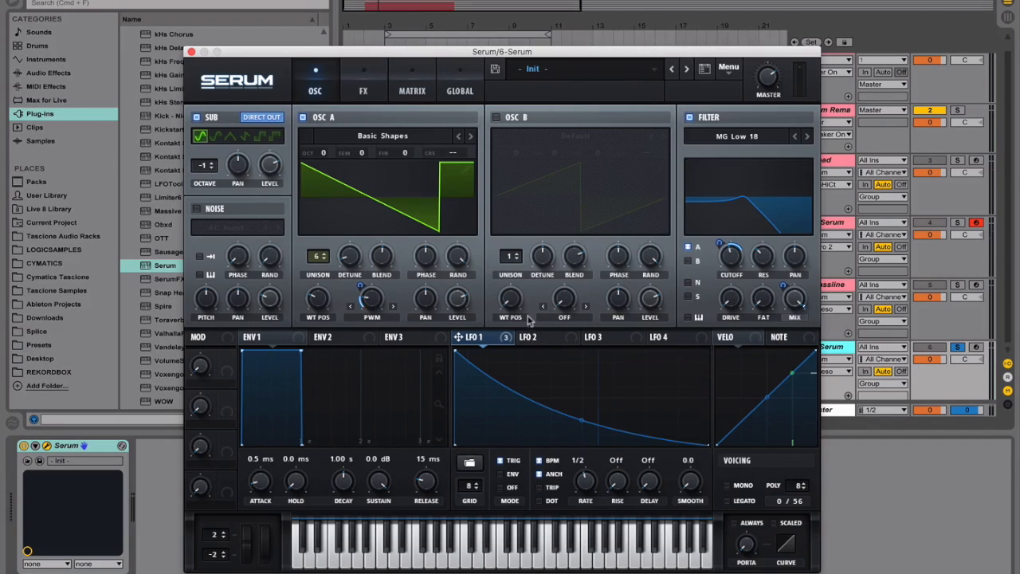
Switch the voicing to Mono with Legato and set the portamento time to 86 ms
mouse_move(507, 336)
left_click(728, 487)
left_click(726, 502)
left_click_drag(748, 549, 751, 488)
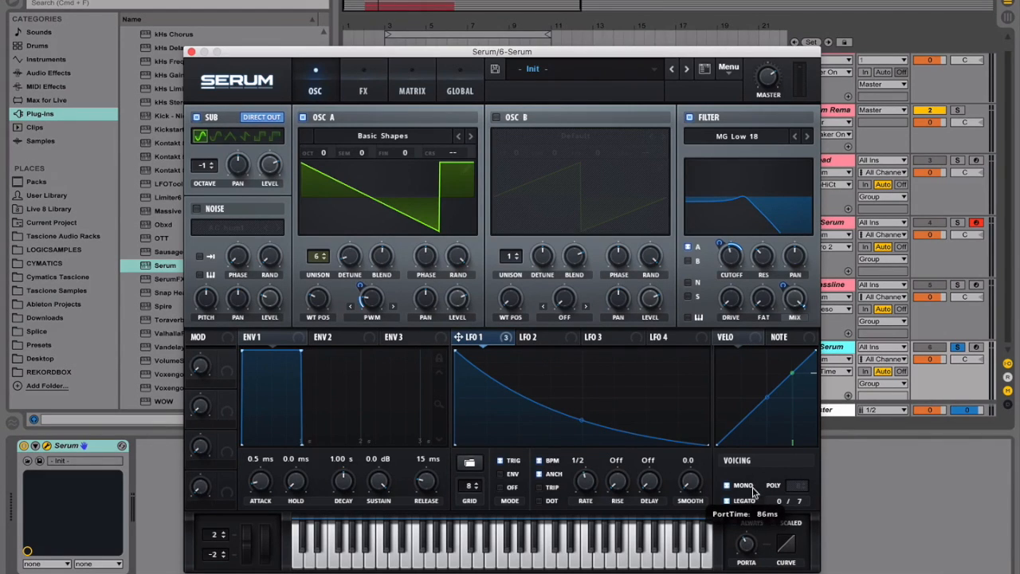
left_click_drag(754, 488, 754, 489)
Enable the EQ at the top of the effects chain and make its low band a high-pass with reduced frequency and Q
left_click(364, 84)
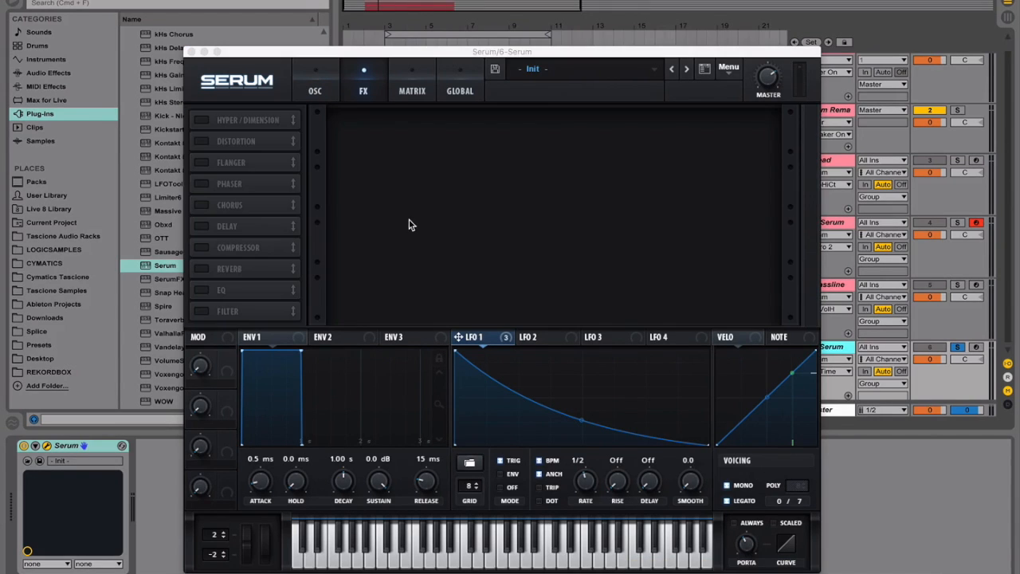
left_click(201, 295)
left_click_drag(260, 284, 248, 120)
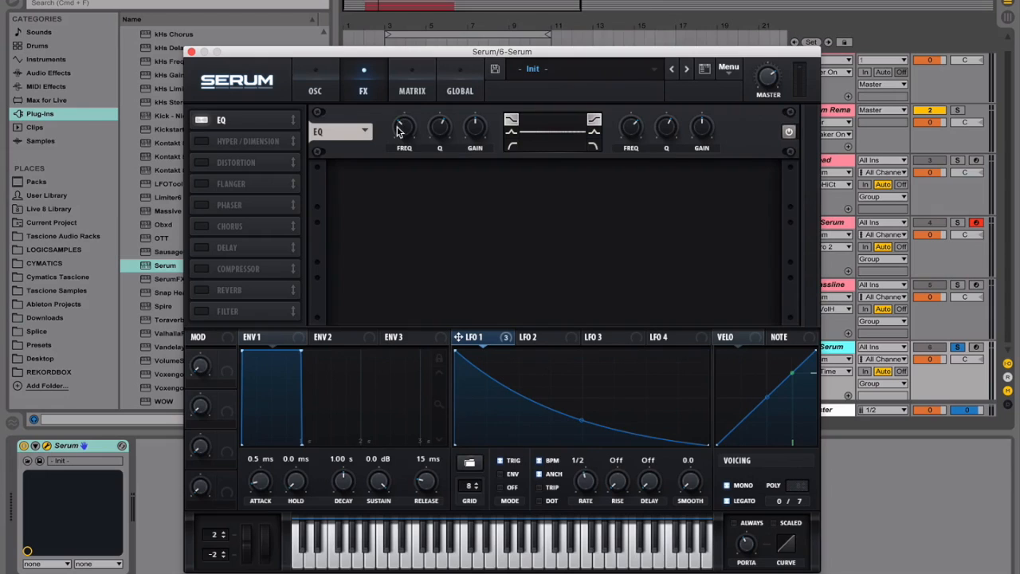
left_click_drag(398, 132, 405, 139)
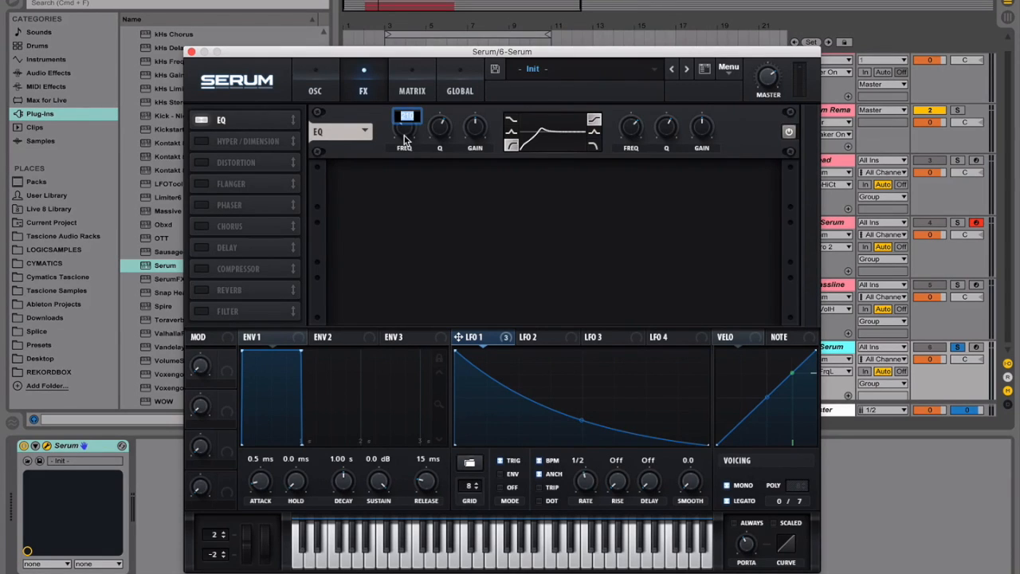
left_click_drag(404, 139, 405, 151)
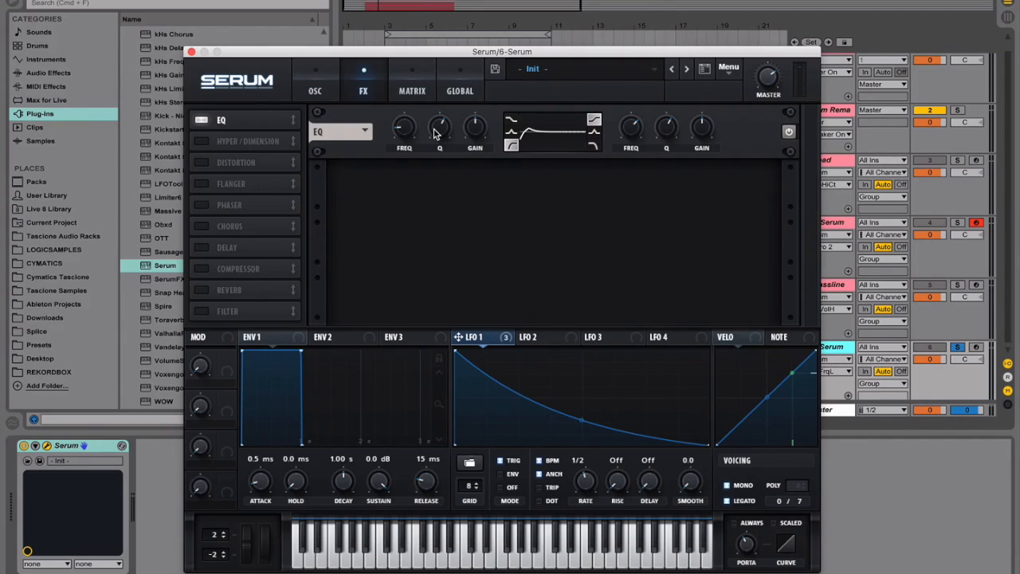
left_click_drag(439, 132, 439, 146)
Boost the gain of the EQ's high shelf and lower its Q for a gentler slope
mouse_move(622, 129)
left_click_drag(661, 130, 661, 152)
left_click_drag(672, 130, 677, 73)
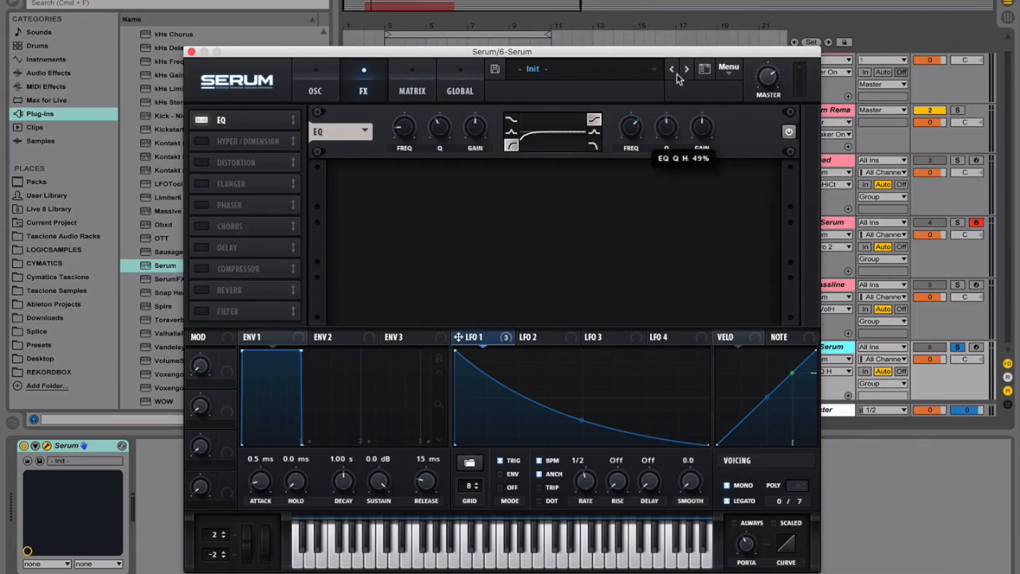
left_click_drag(701, 126, 703, 101)
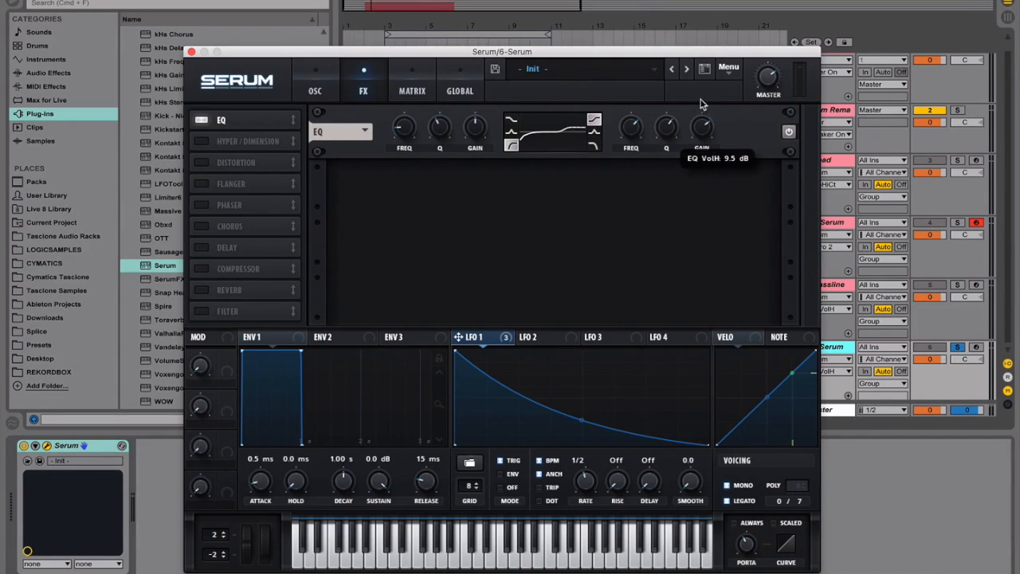
left_click(666, 126)
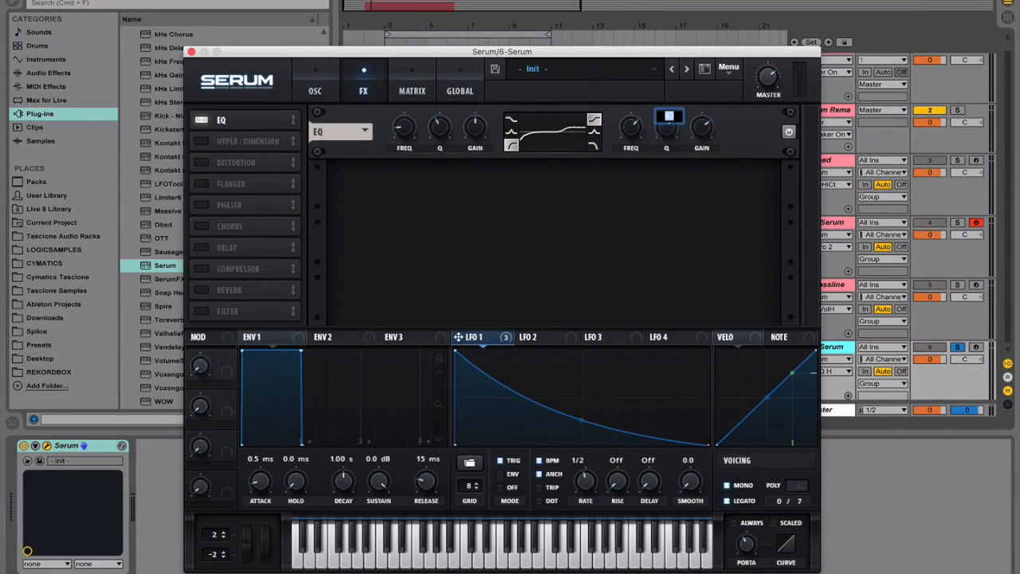
left_click(702, 119)
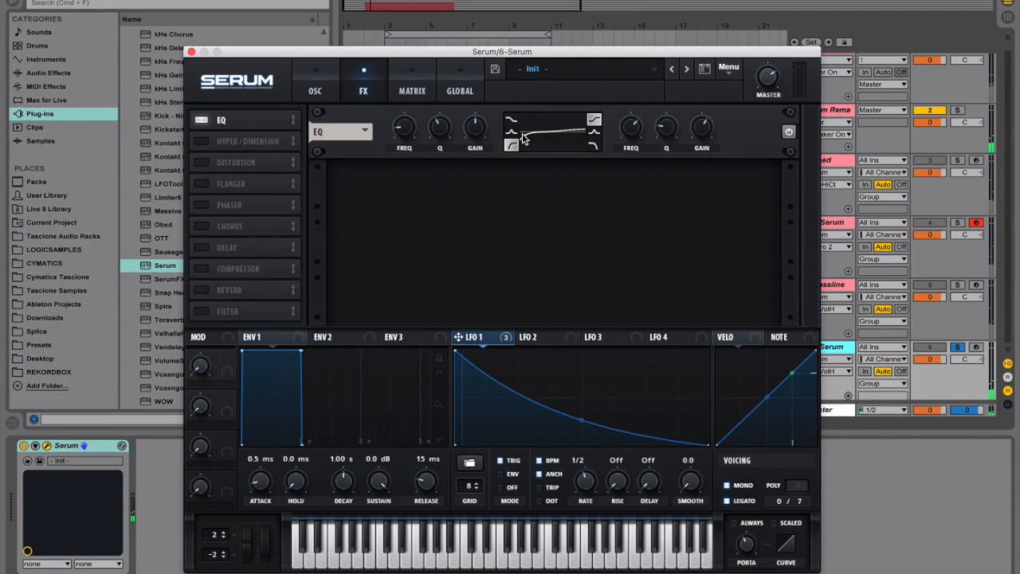
left_click(332, 91)
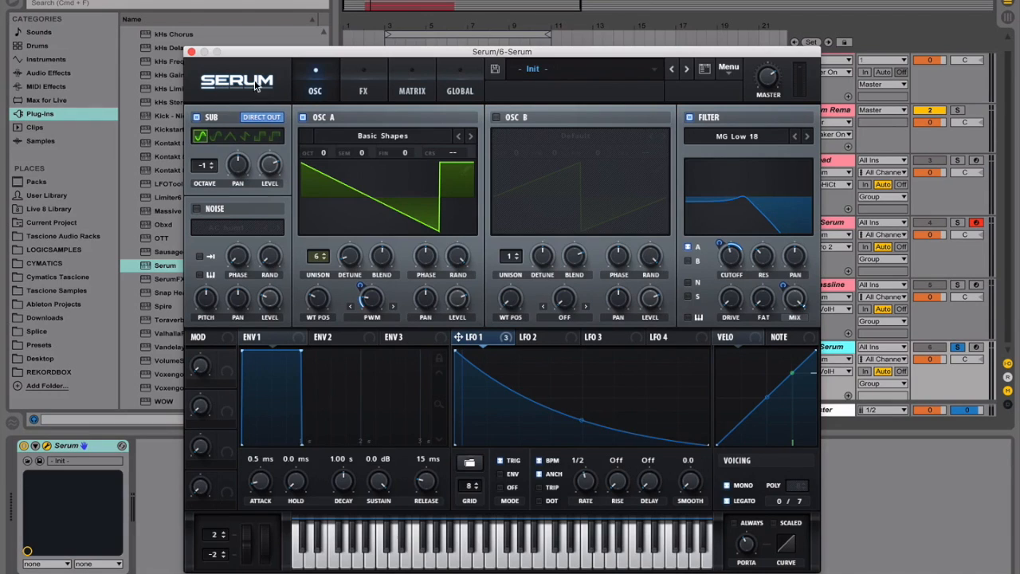
Enable Hyper/Dimension, set the Hyper rate to 10%, raise its detune and fine-tune its mix
left_click(363, 92)
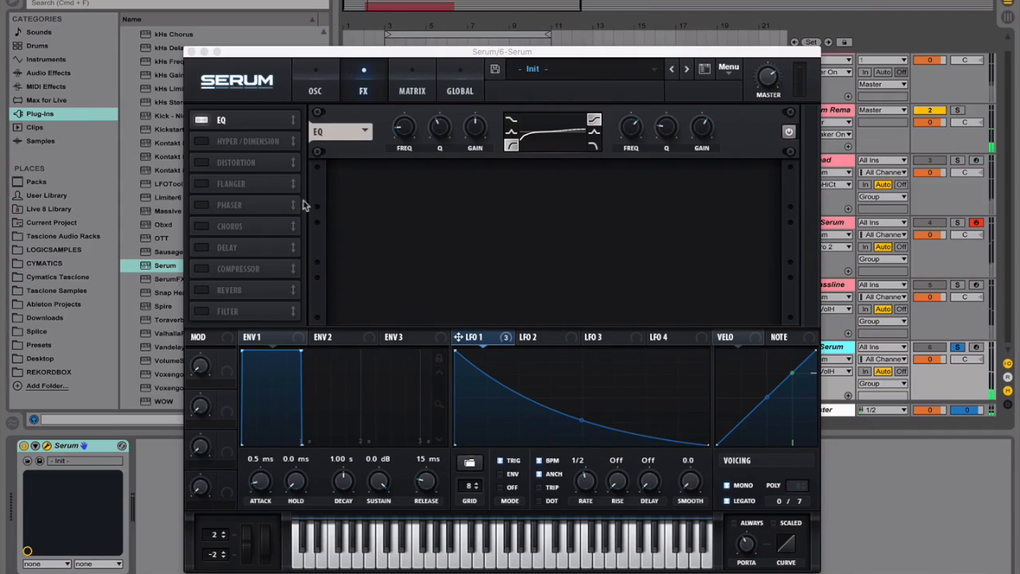
left_click(206, 142)
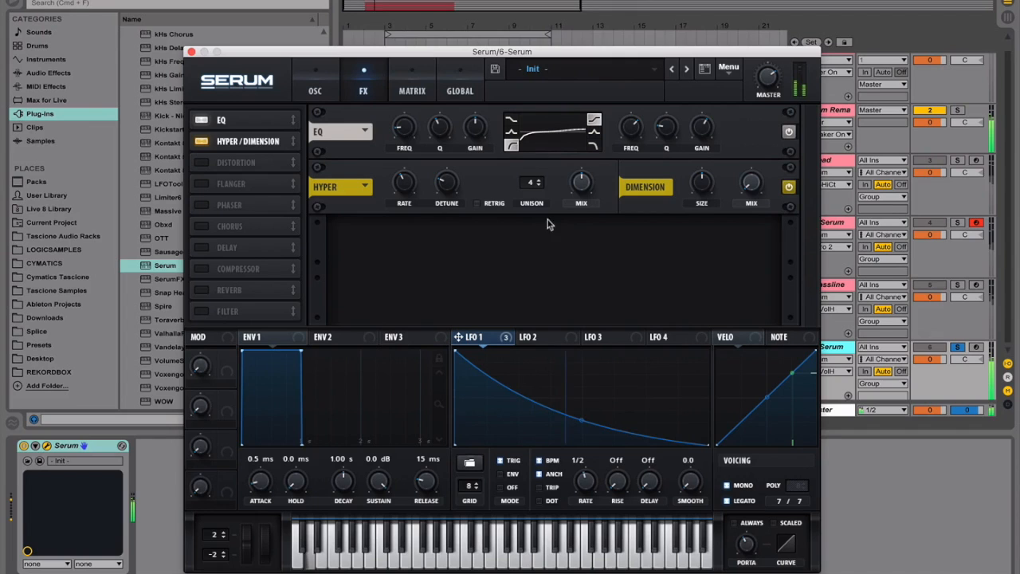
left_click(582, 184)
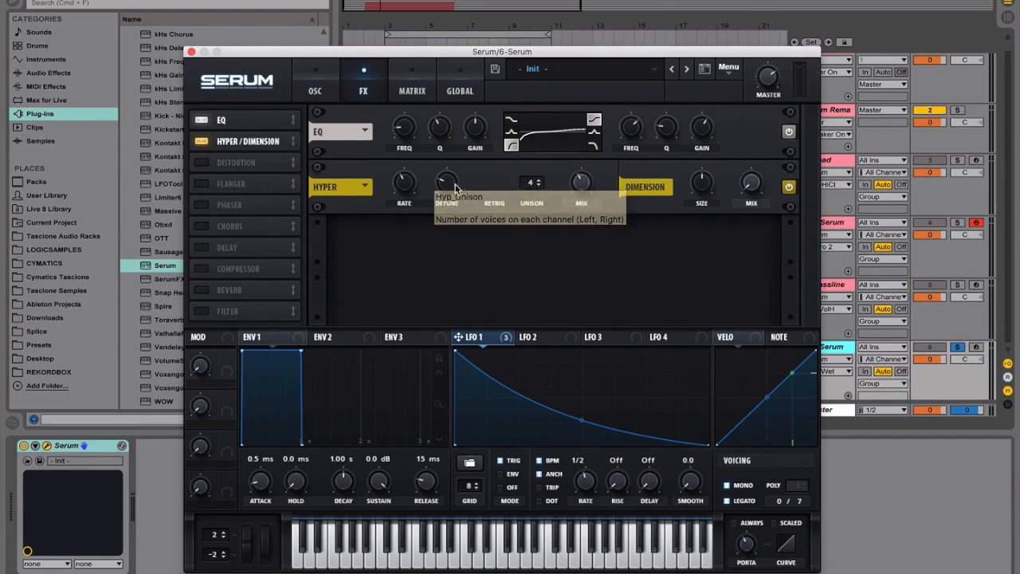
left_click_drag(449, 193, 412, 196)
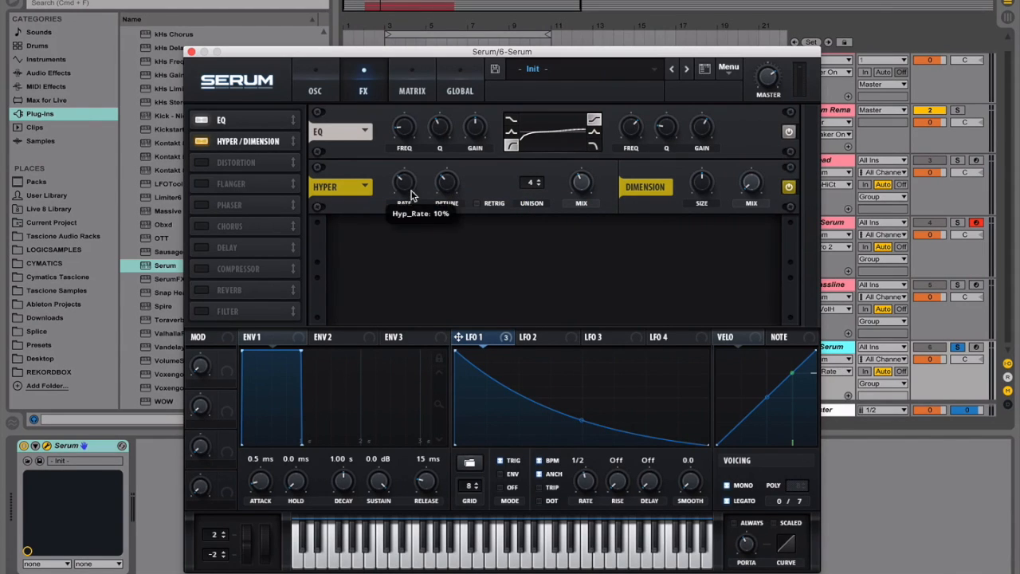
left_click(578, 185)
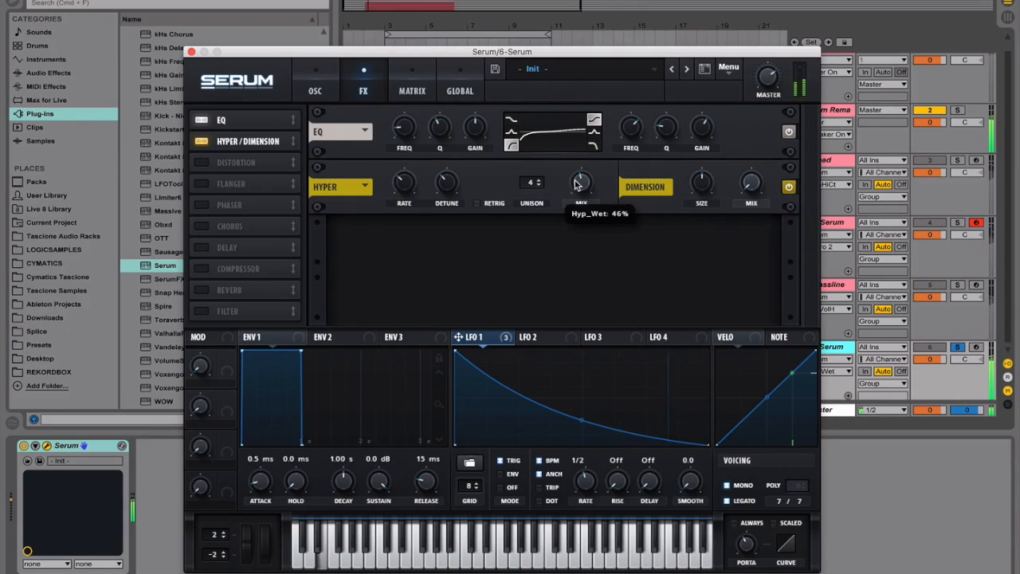
left_click_drag(579, 180, 580, 174)
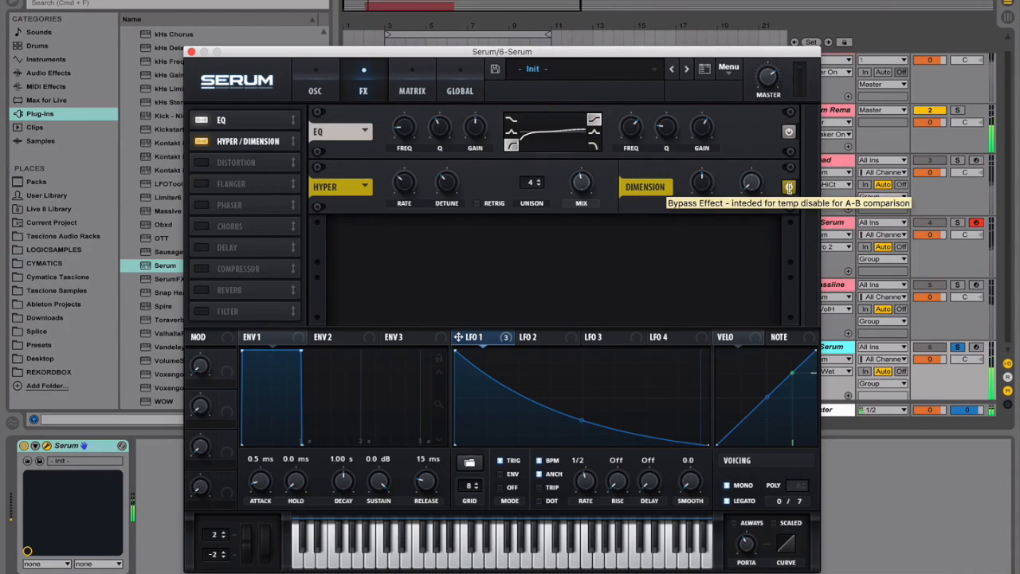
Compare the sound with Hyper/Dimension bypassed, and reduce the Dimension size while adding some Dimension mix
left_click(788, 188)
left_click(788, 188)
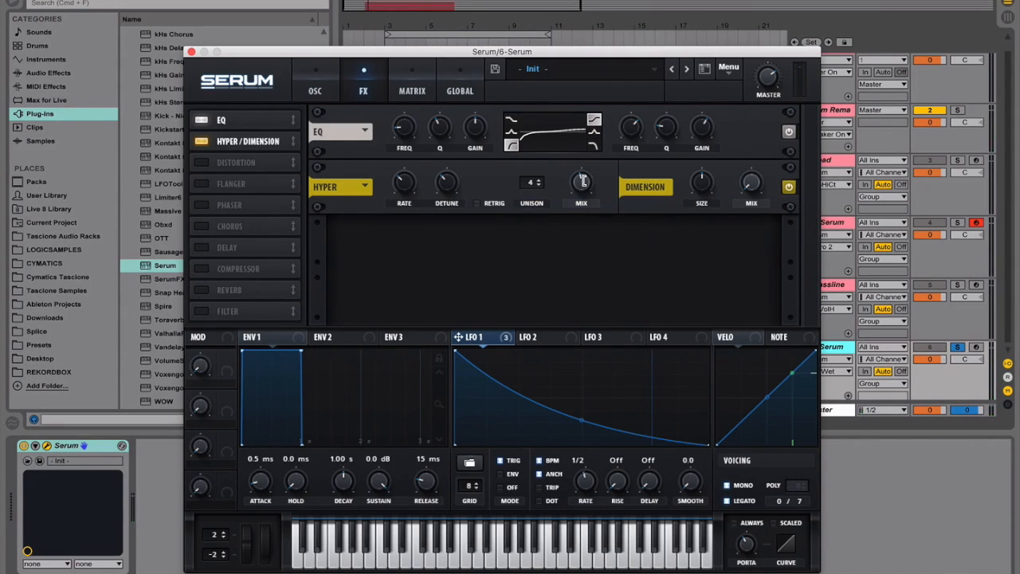
left_click_drag(695, 209, 692, 233)
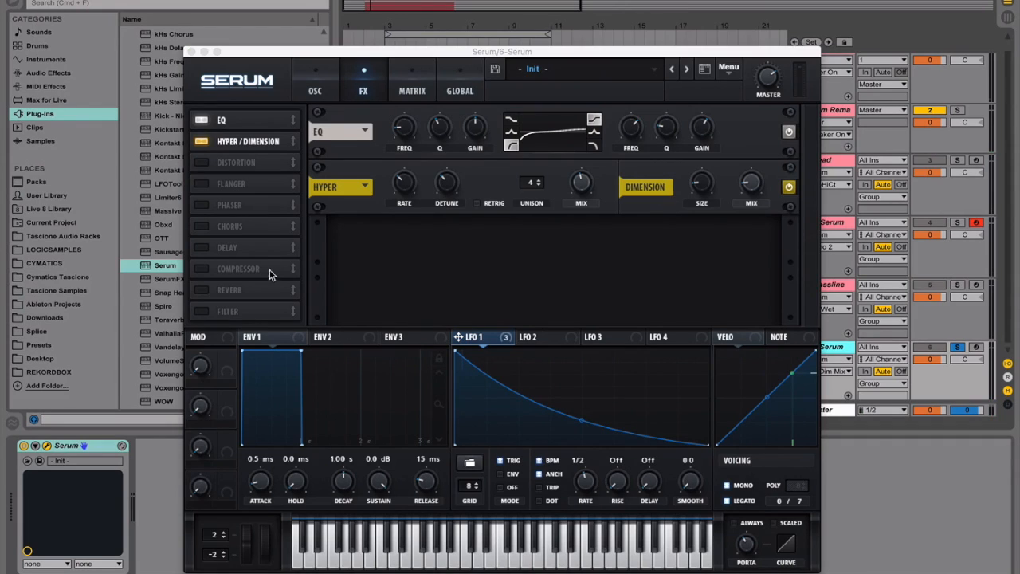
Enable the Distortion effect in Tube mode and raise its drive well above the default
left_click(202, 162)
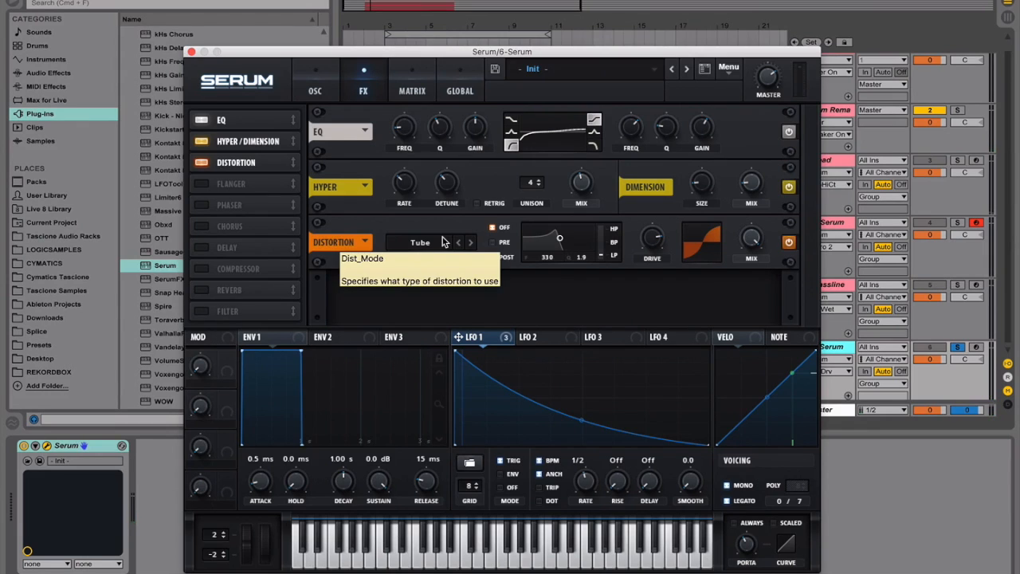
left_click_drag(656, 238, 651, 412)
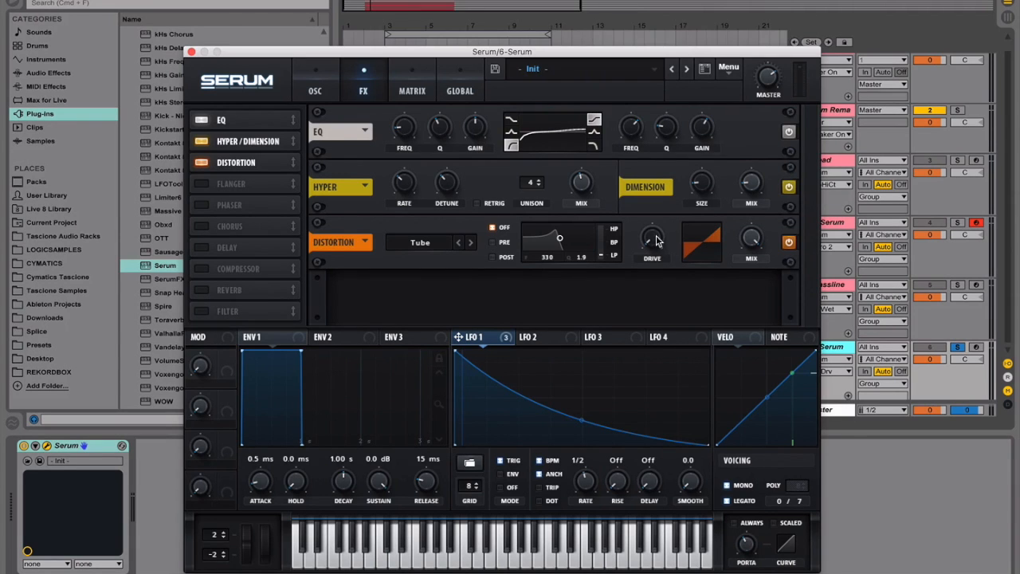
left_click_drag(658, 243, 680, 134)
Enable Chorus directly after Distortion in the effects chain and set its Delay 1 and Delay 2 to 1
left_click(200, 227)
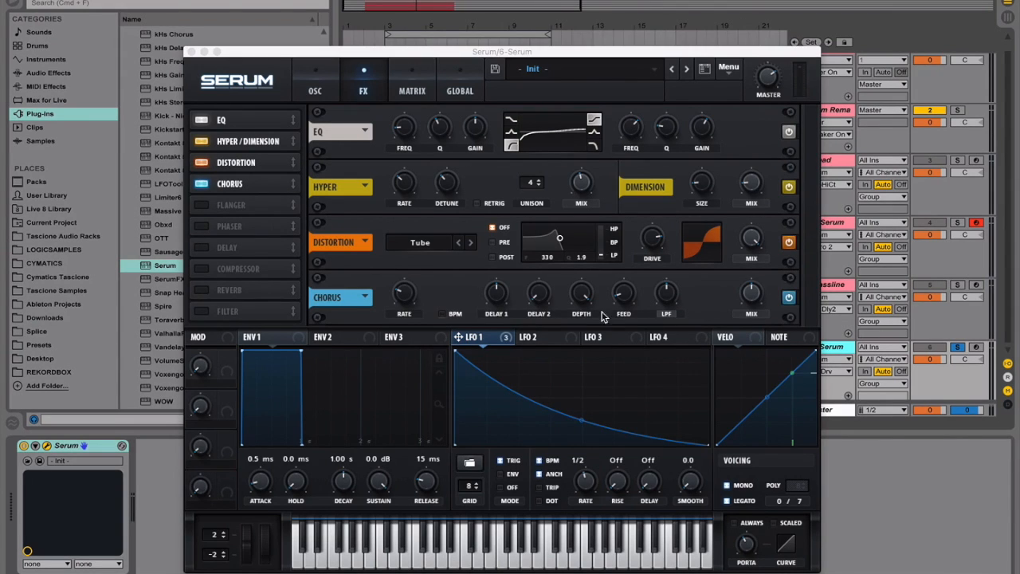
left_click(515, 303)
double_click(513, 300)
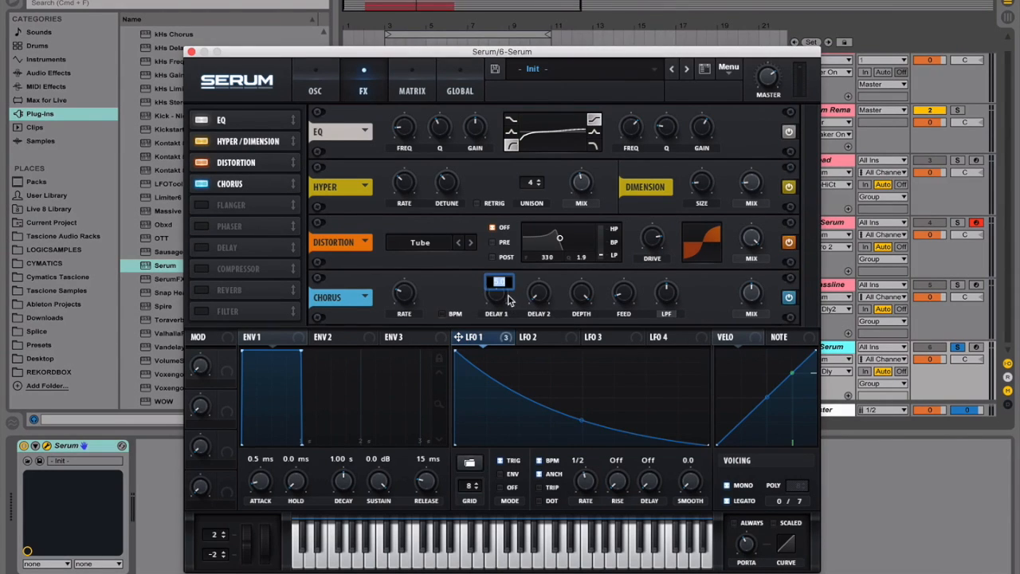
type("1")
key("Return")
double_click(541, 300)
type("1")
key("Return")
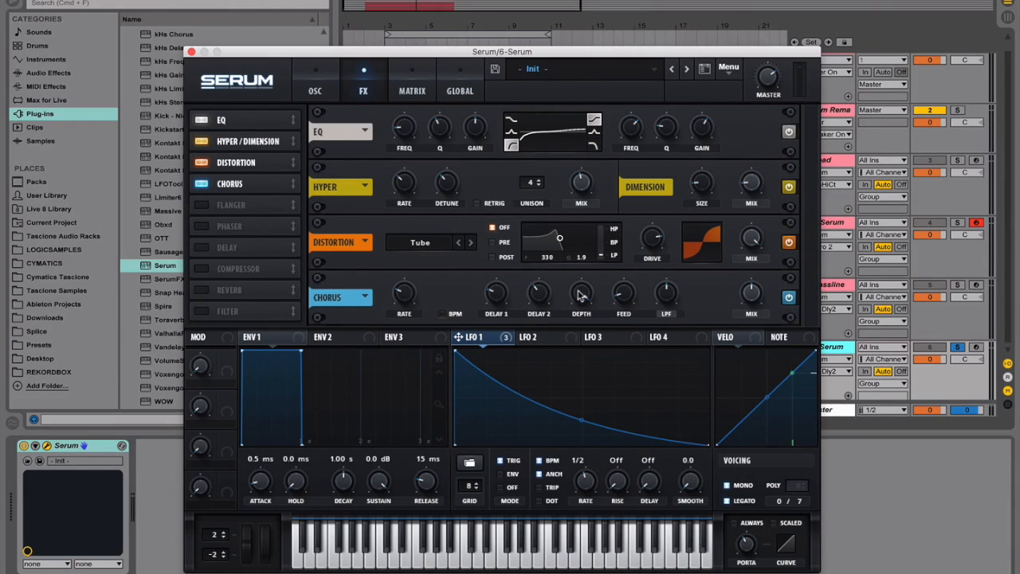
Set the chorus feedback to 57% and compare the sound with the chorus bypassed
double_click(623, 295)
type("50")
key("Return")
left_click_drag(626, 297, 632, 327)
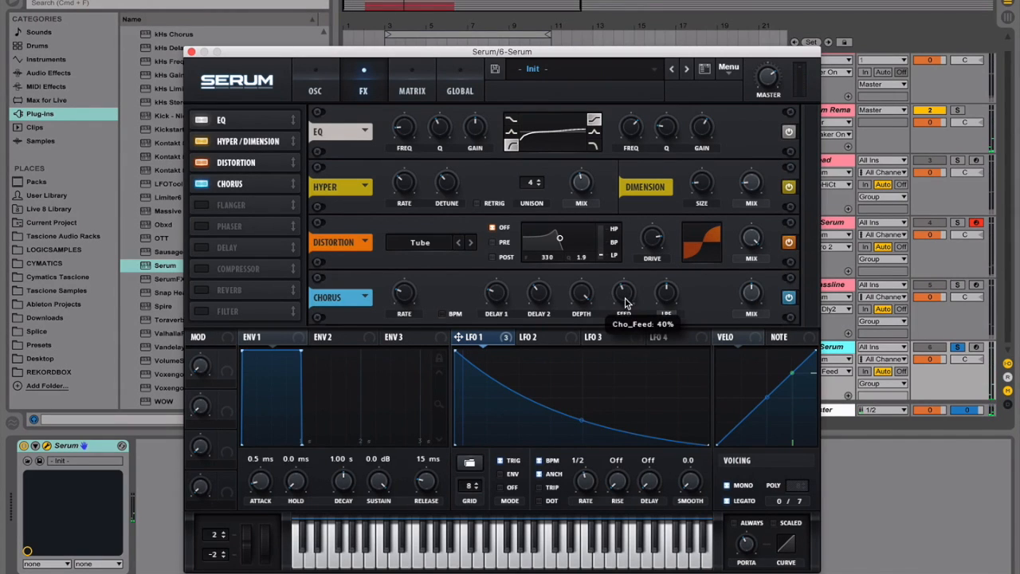
double_click(626, 300)
type("57")
key("Return")
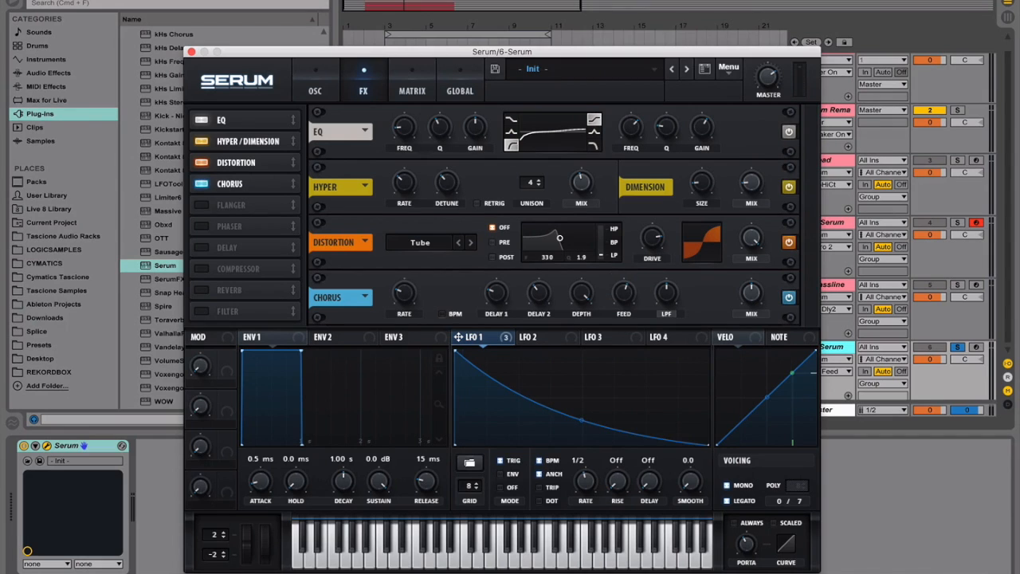
left_click(788, 297)
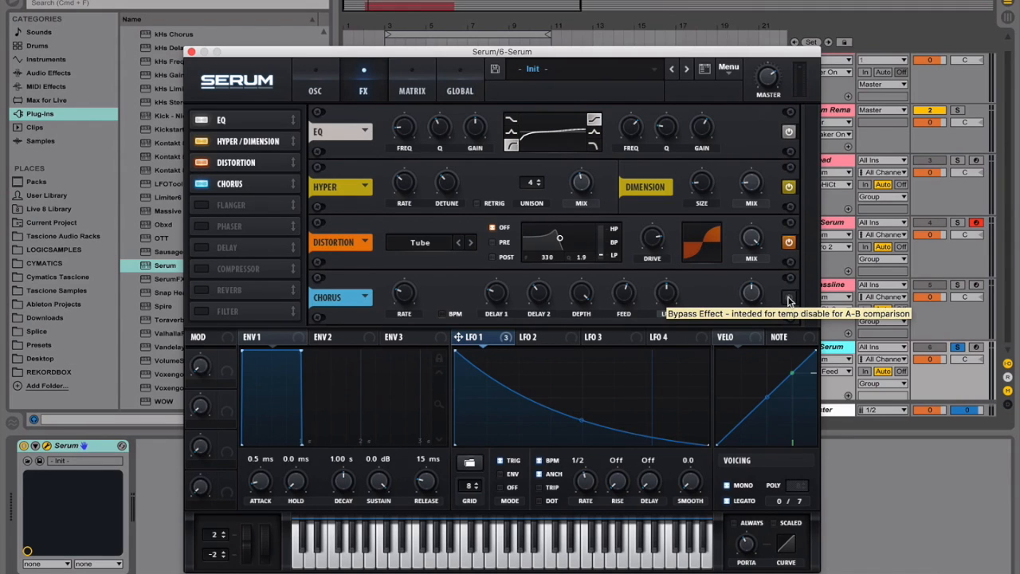
left_click(789, 299)
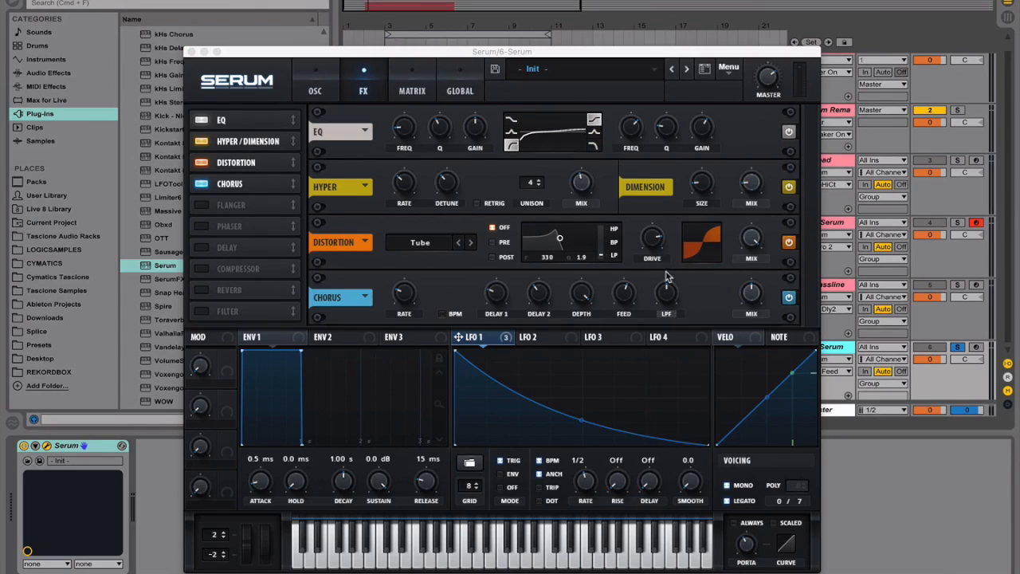
Open the chorus low-pass filter fully and lower the chorus mix to about 27%
left_click_drag(666, 298, 670, 319)
mouse_move(666, 290)
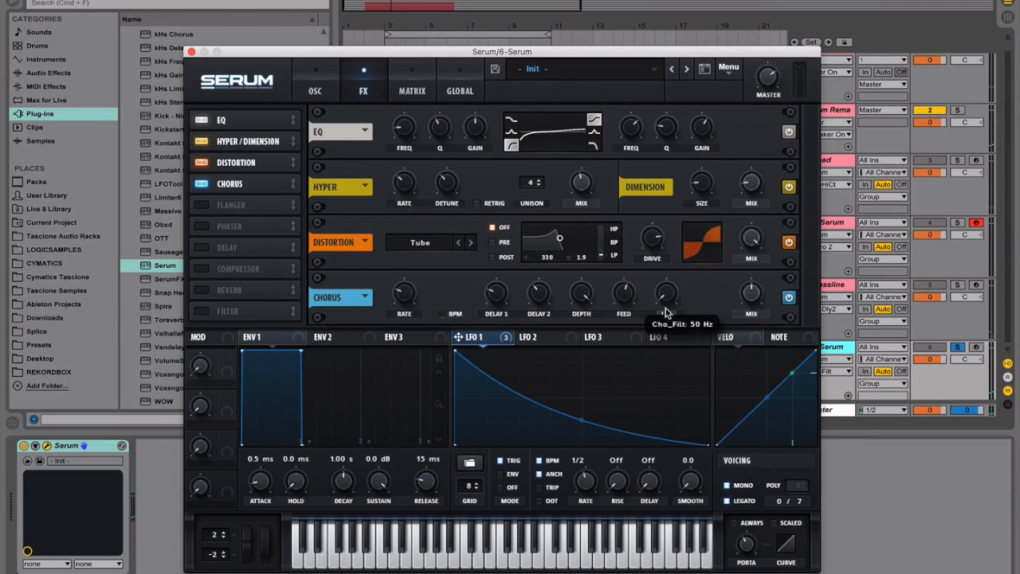
left_click_drag(666, 304, 692, 159)
mouse_move(751, 317)
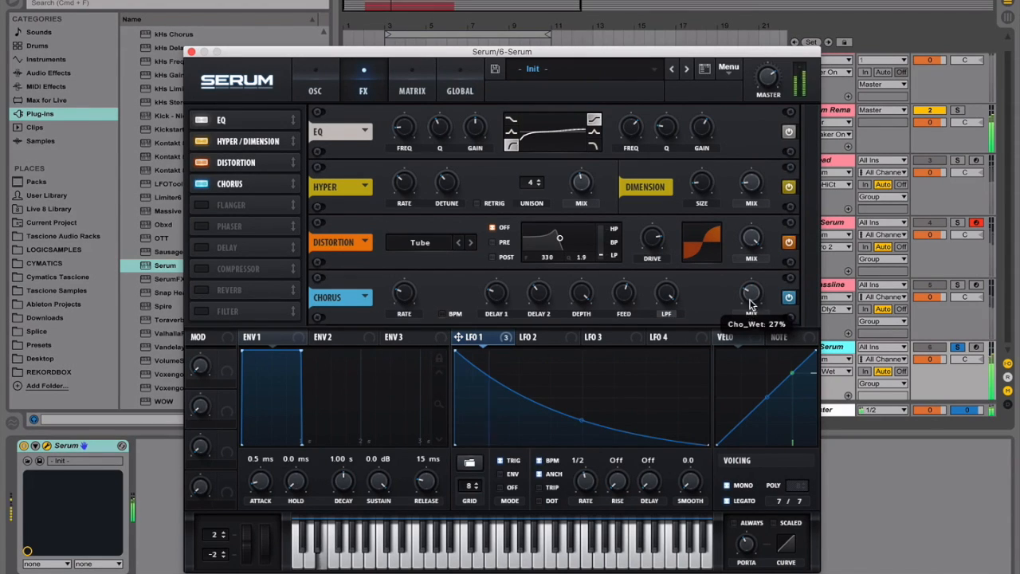
left_click_drag(751, 297, 753, 298)
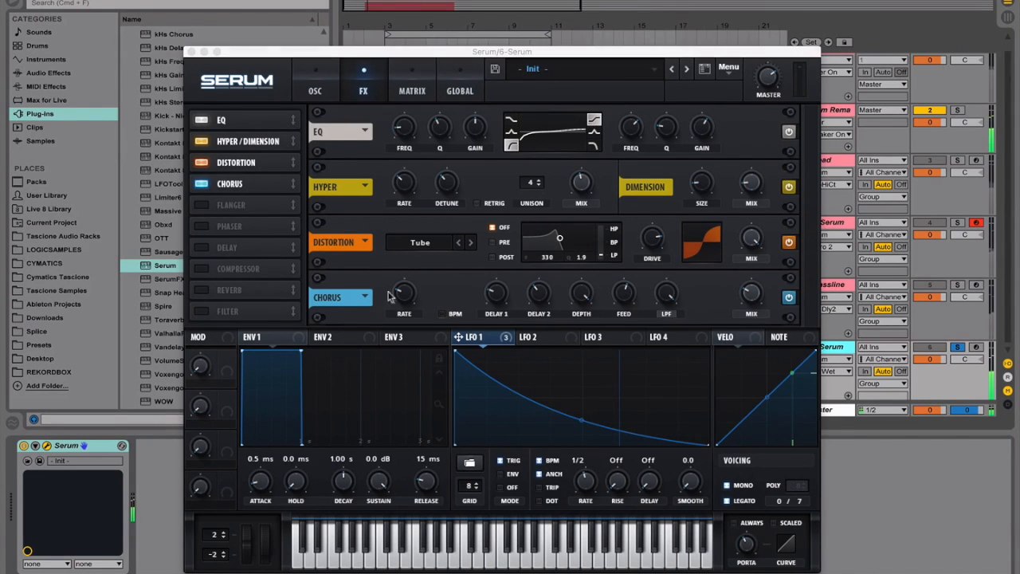
Enable the Compressor directly after Chorus, switch it to multiband and lower its threshold slightly
left_click(198, 269)
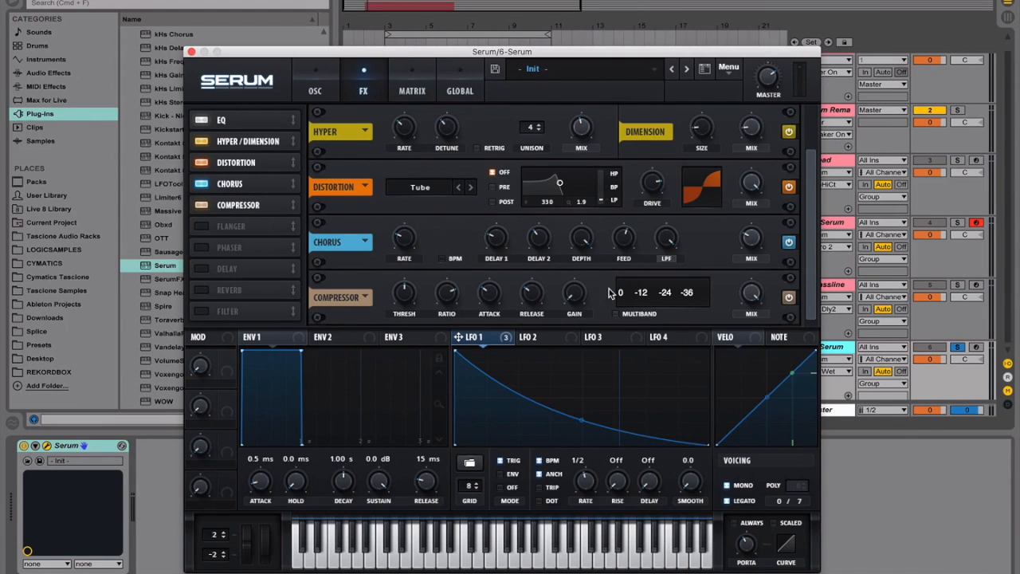
left_click(626, 316)
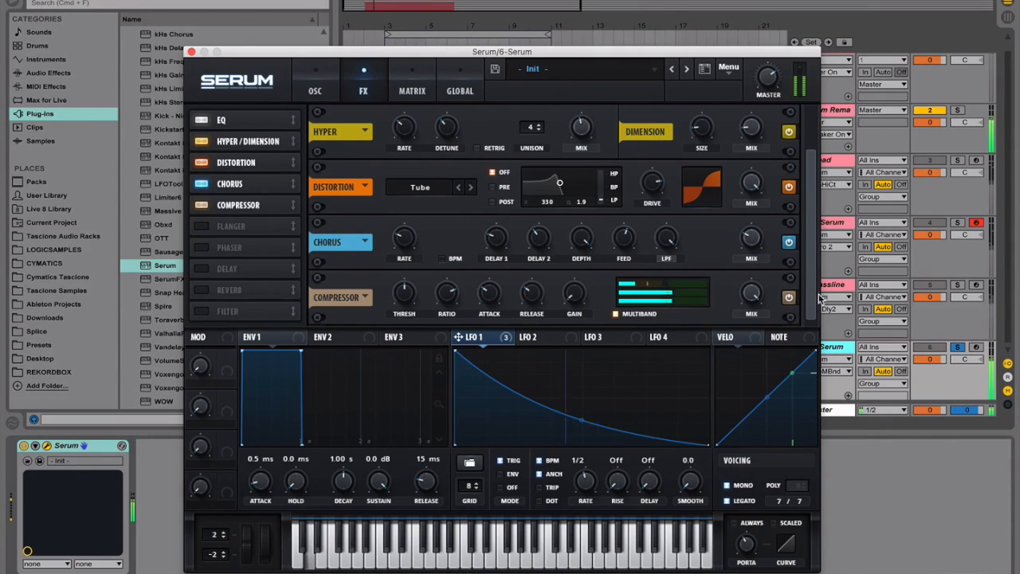
double_click(413, 301)
type("-1")
key("Return")
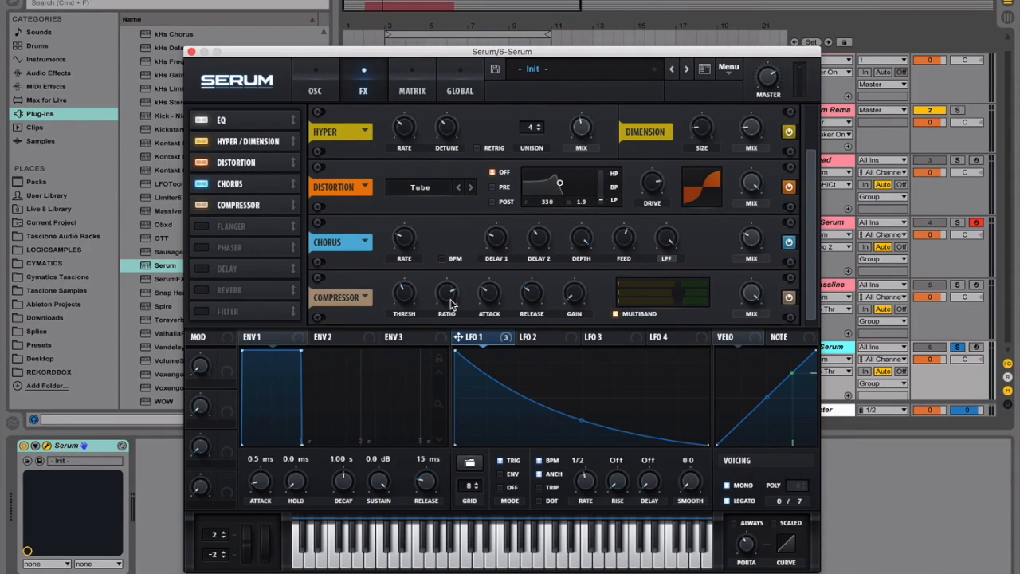
Reduce the multiband compressor's high band and compare the sound with the compressor bypassed
mouse_move(451, 303)
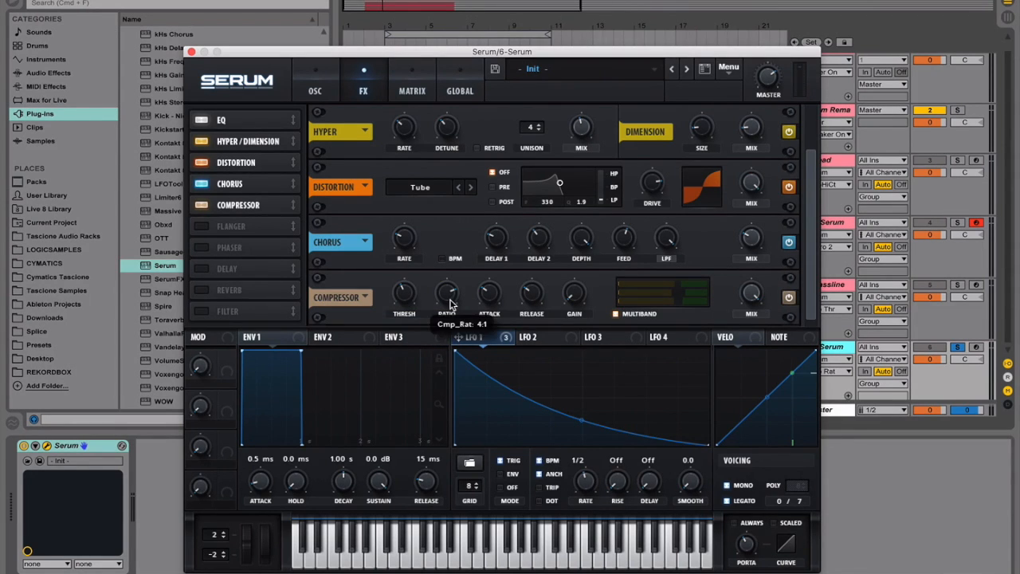
double_click(532, 299)
key("Return")
mouse_move(578, 298)
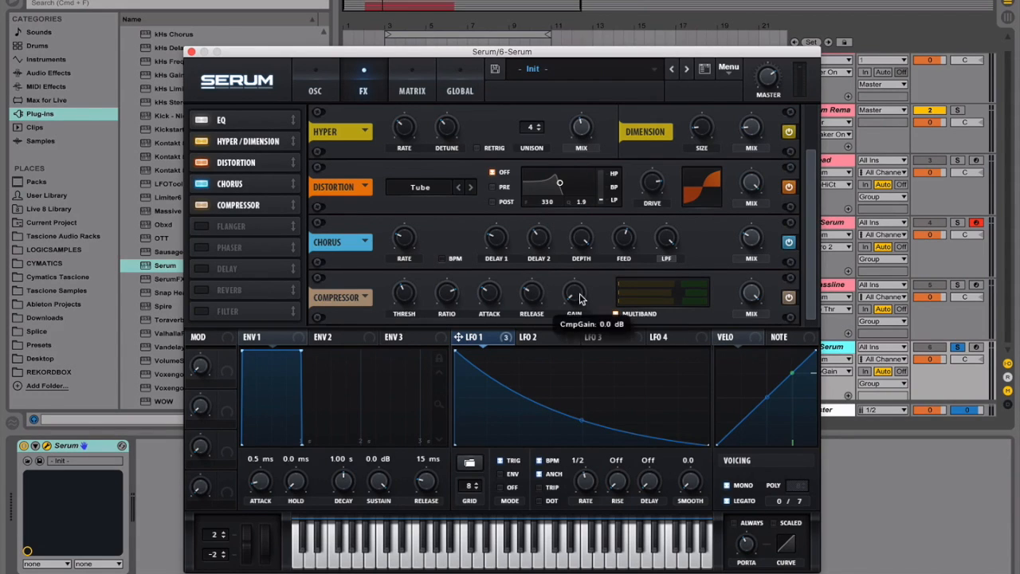
mouse_move(698, 287)
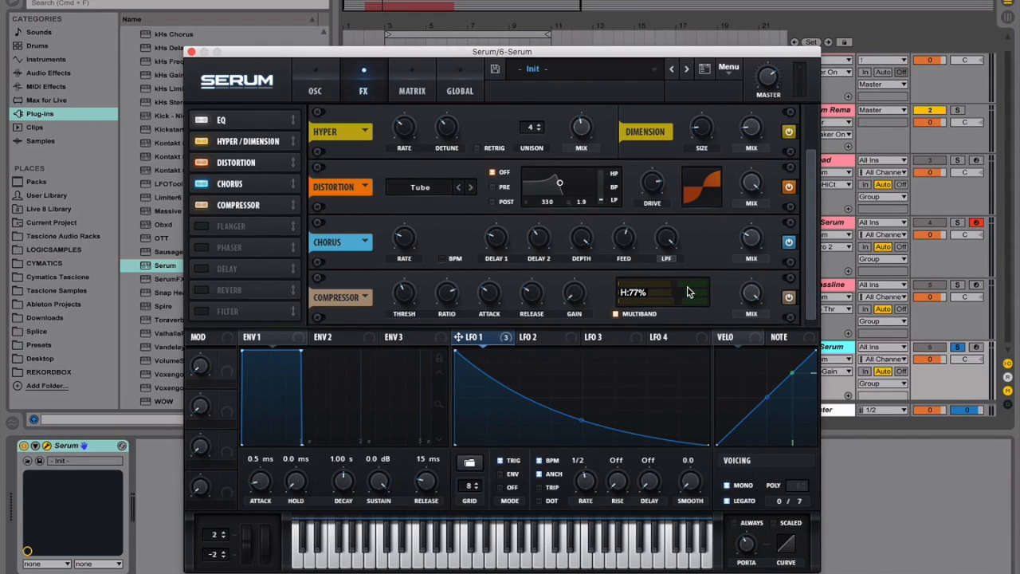
left_click_drag(692, 288, 690, 288)
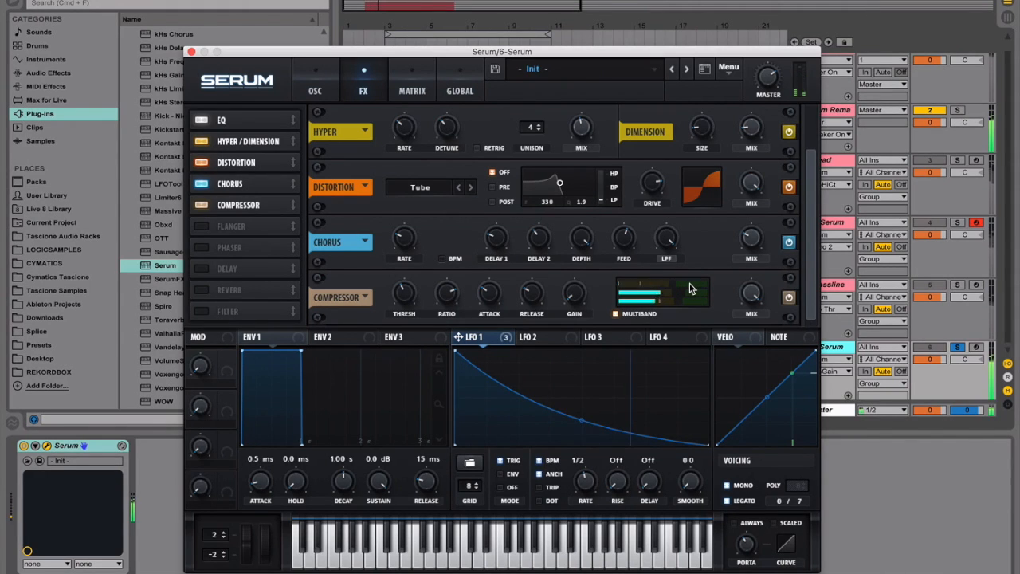
mouse_move(690, 287)
left_mouse_down()
mouse_move(718, 287)
mouse_move(692, 291)
left_mouse_up()
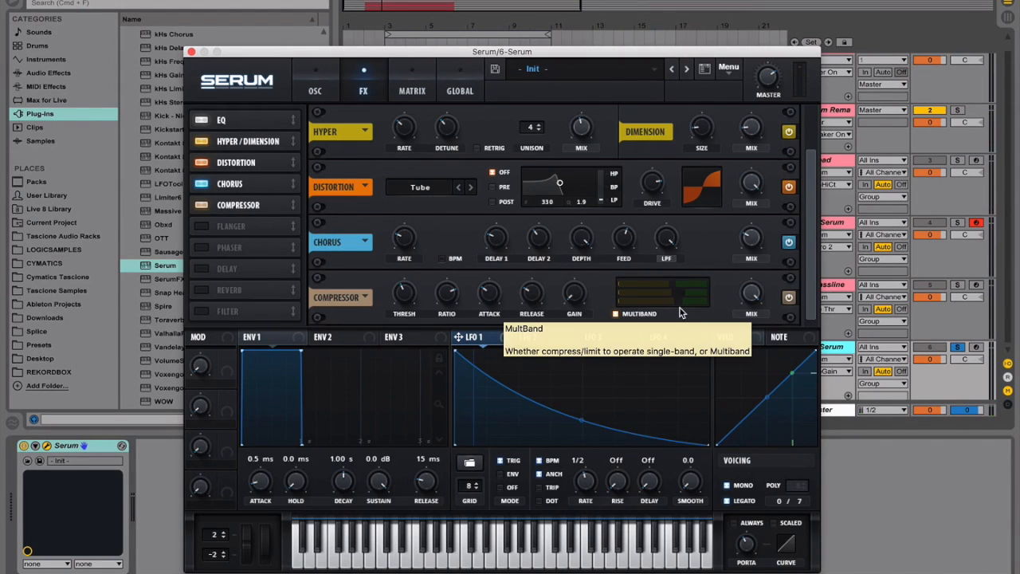
left_click(789, 299)
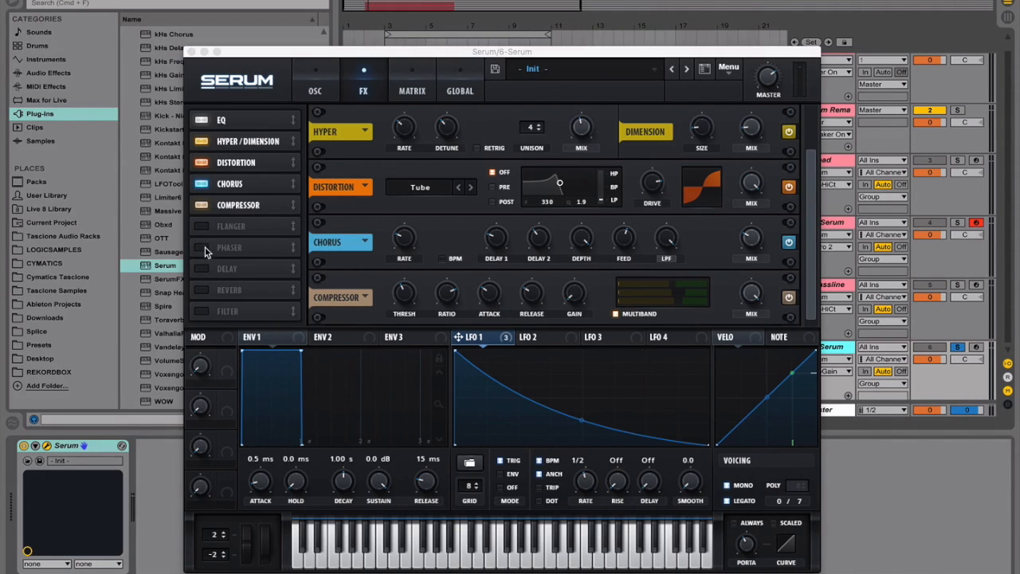
Enable Reverb directly after the Compressor, reduce its size and set its decay to 2.1
left_click(201, 289)
left_click_drag(227, 289, 227, 225)
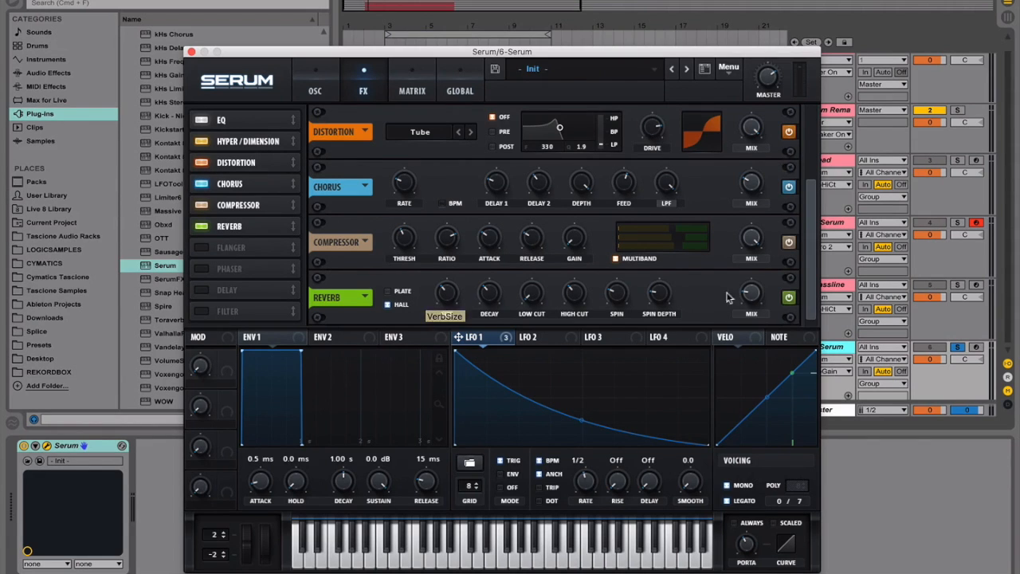
left_click(445, 304)
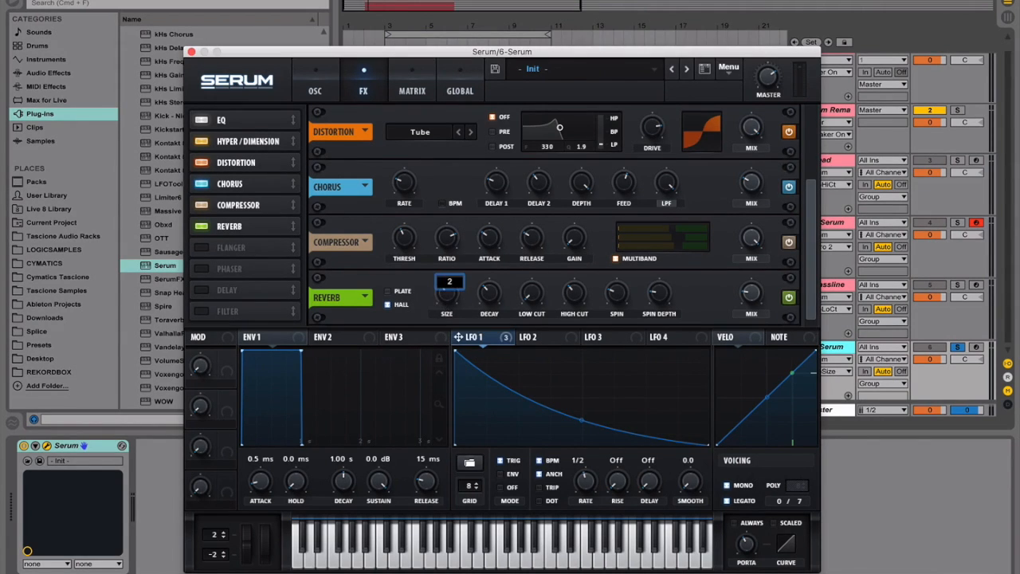
double_click(478, 295)
type("2.1")
key("Return")
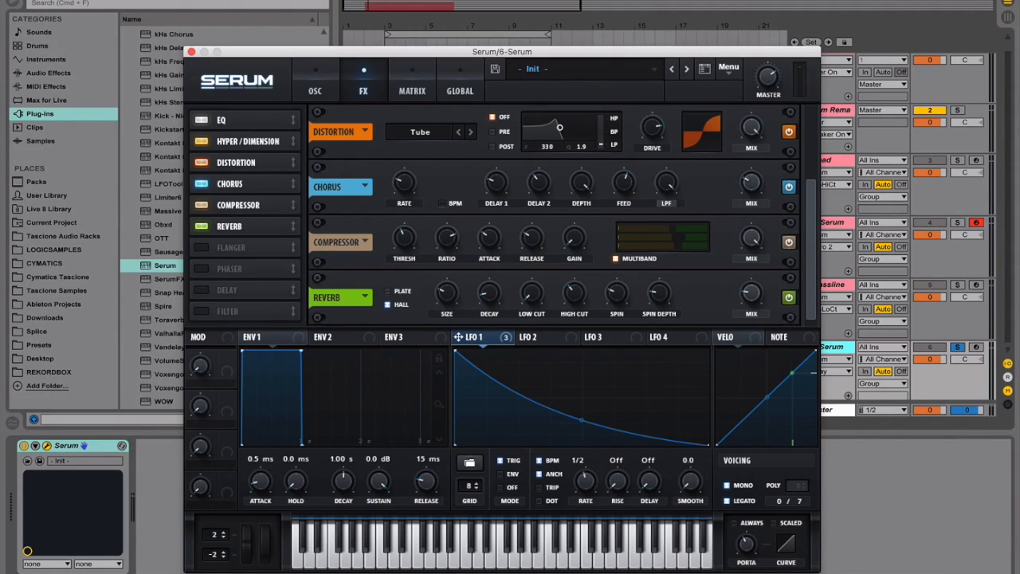
Raise the reverb's low cut and bring its high cut down to about 14%
mouse_move(531, 299)
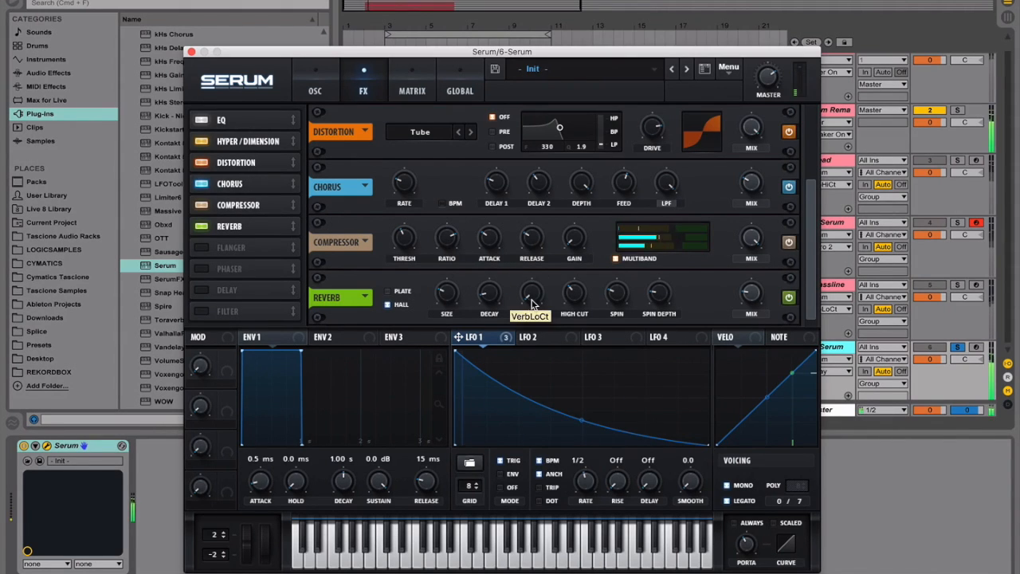
left_click_drag(531, 290, 532, 260)
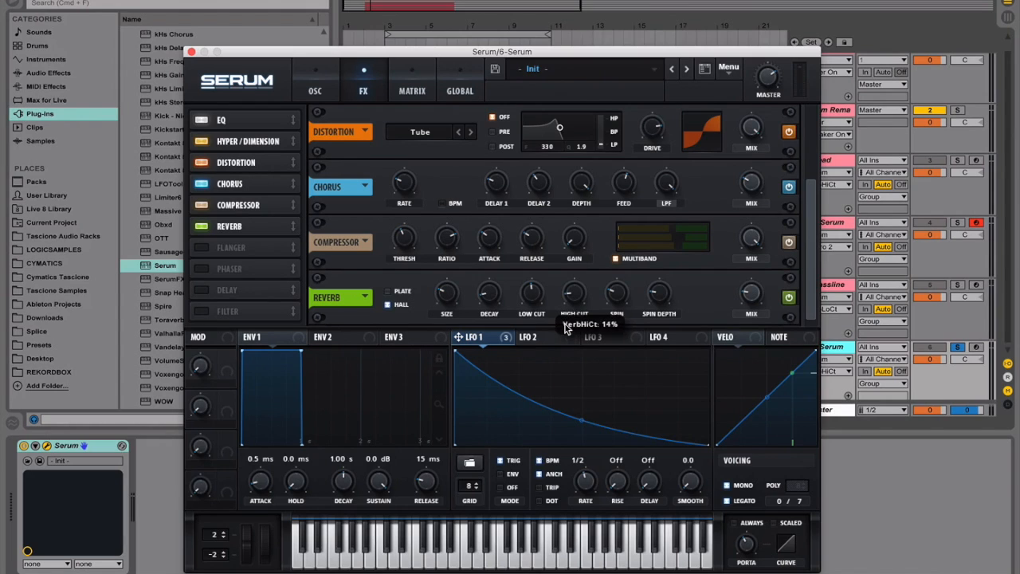
left_click_drag(566, 330, 566, 330)
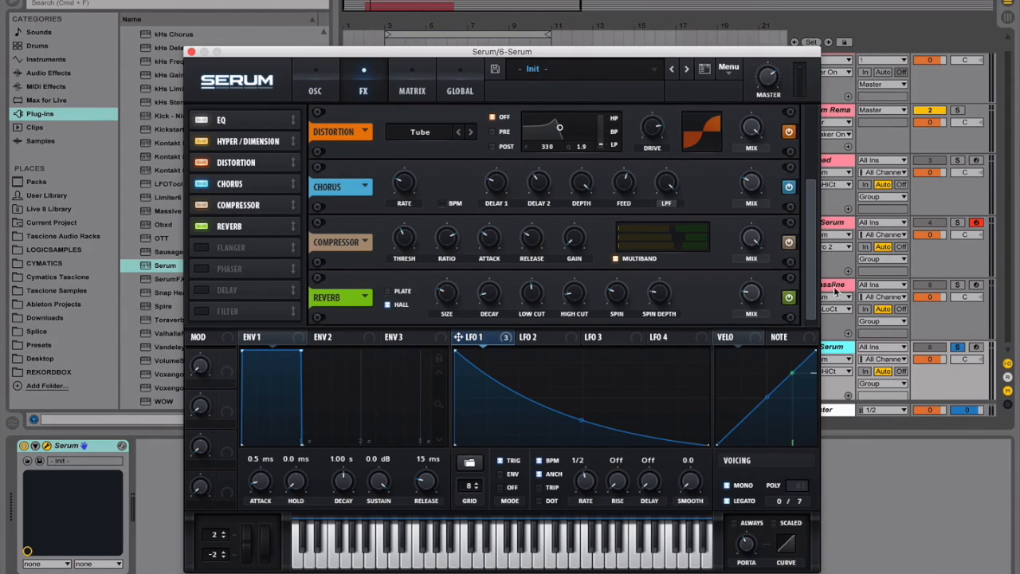
Lower the reverb's spin and check its mix amount
left_click_drag(626, 299, 620, 329)
left_click(891, 336)
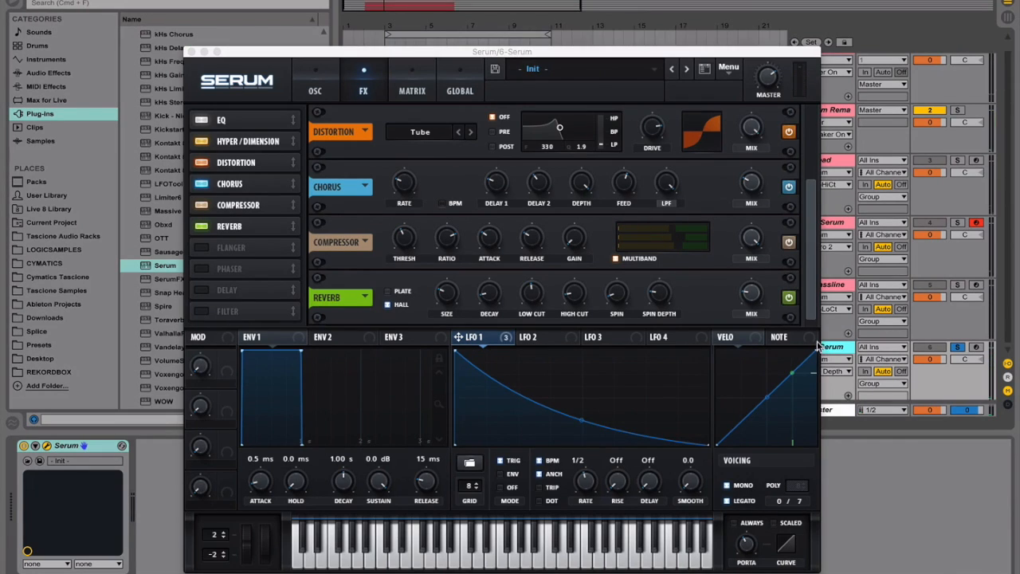
left_click(760, 305)
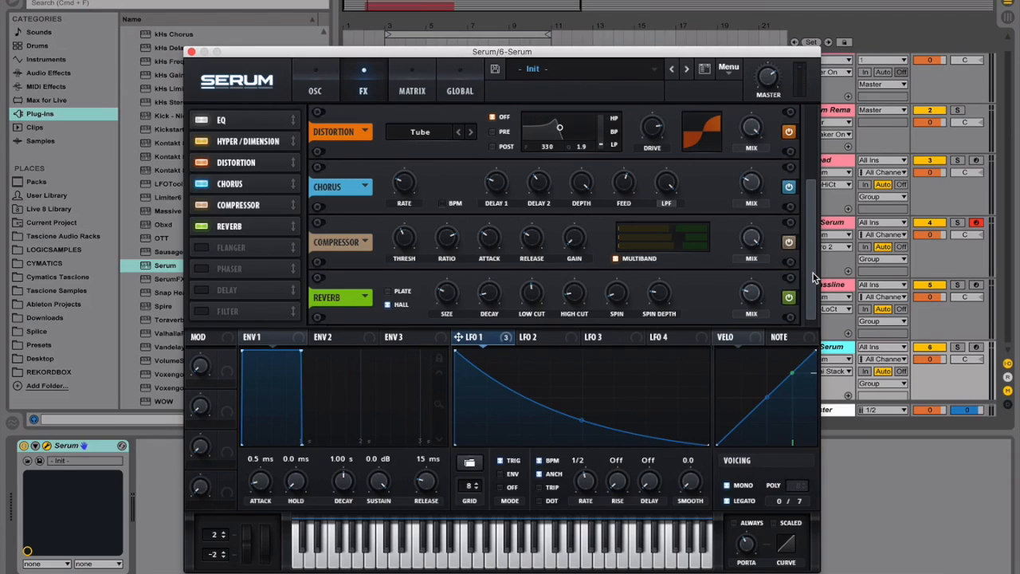
Raise the global unison range of oscillator A to 48
left_click(460, 90)
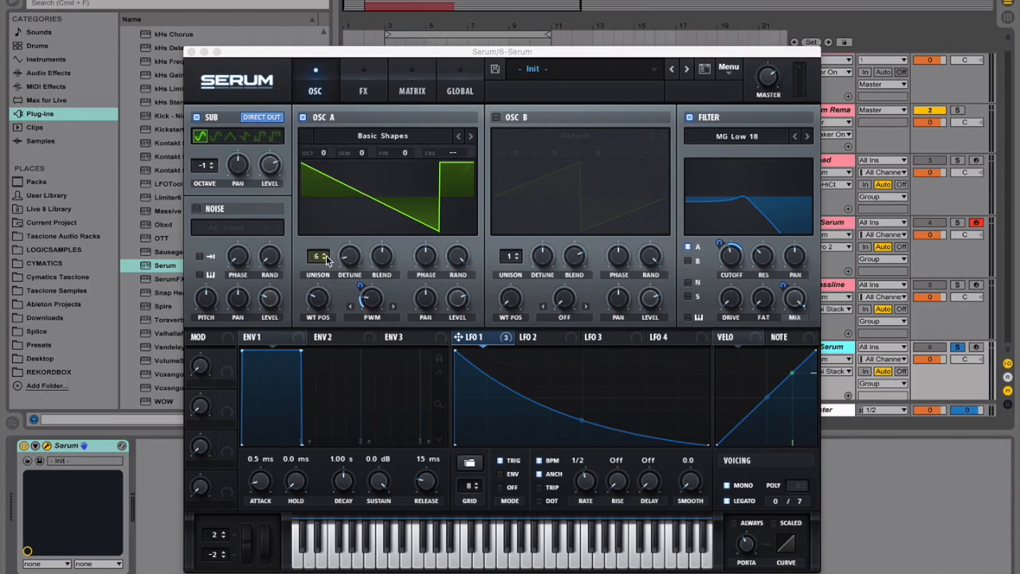
left_click(466, 93)
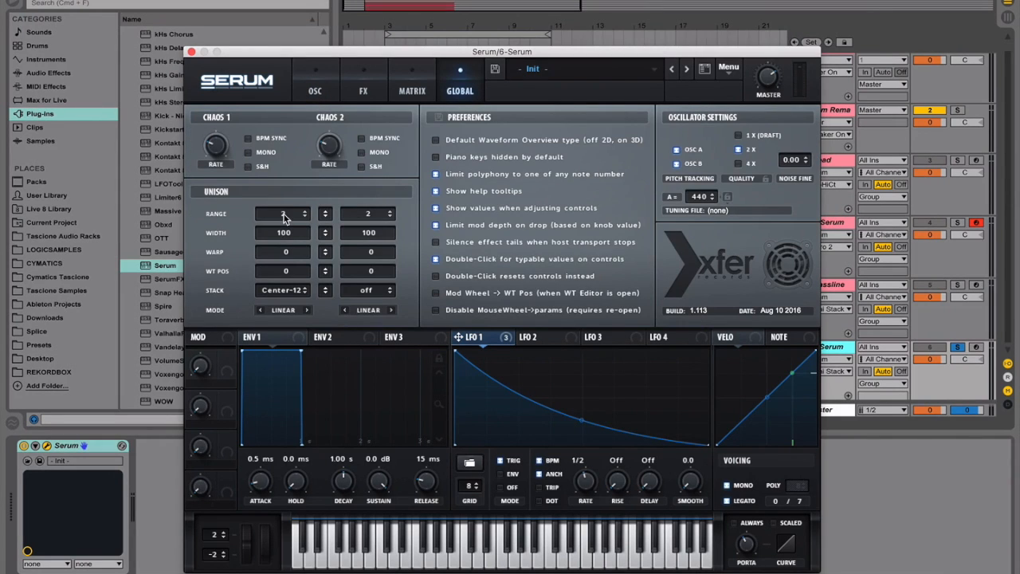
left_click_drag(284, 217, 292, 32)
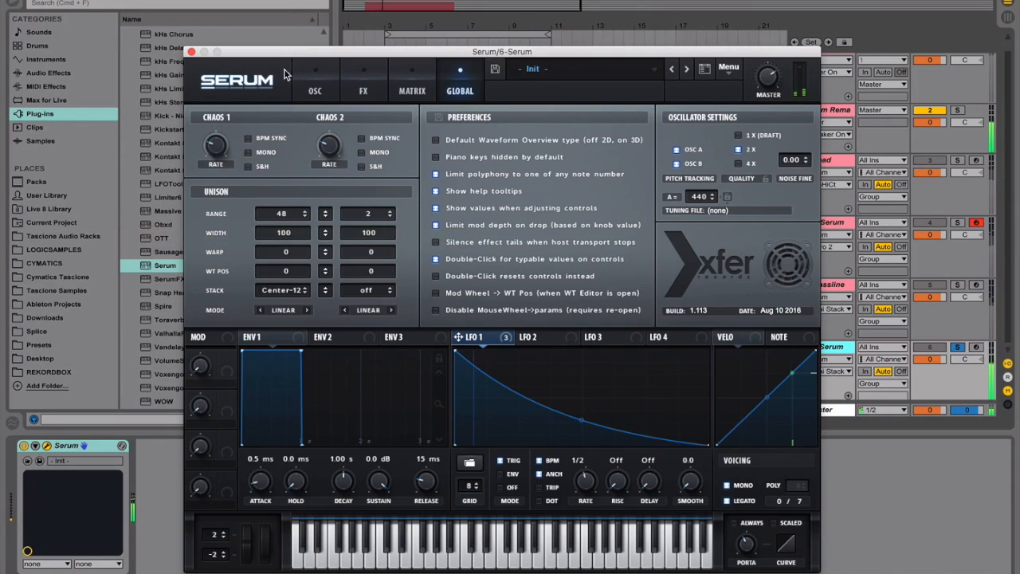
left_click_drag(288, 210, 331, 106)
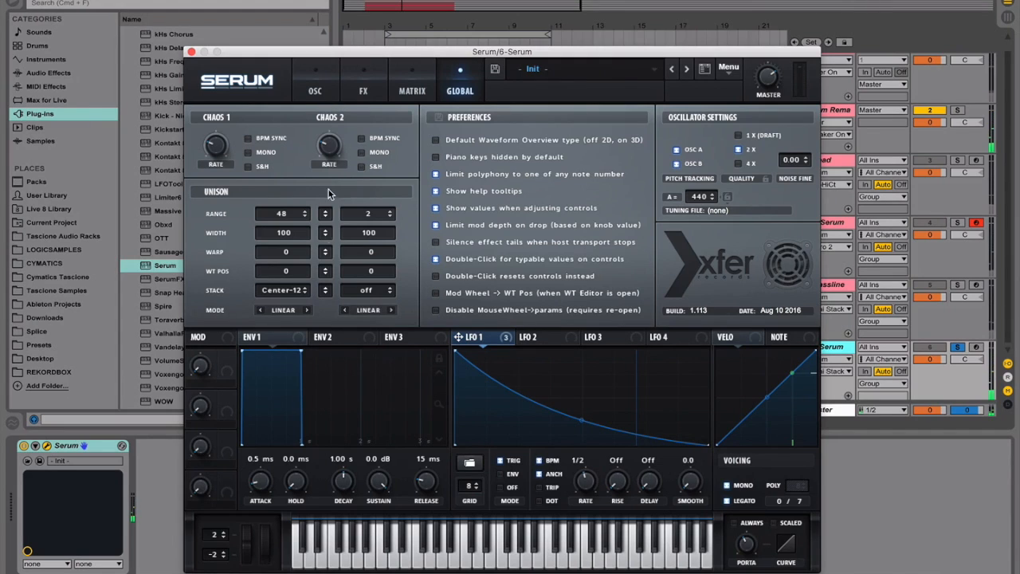
Try narrower unison widths for oscillator A and return the width to 100
left_click_drag(297, 240, 294, 293)
left_click_drag(286, 340, 279, 381)
left_click_drag(289, 240, 260, 210)
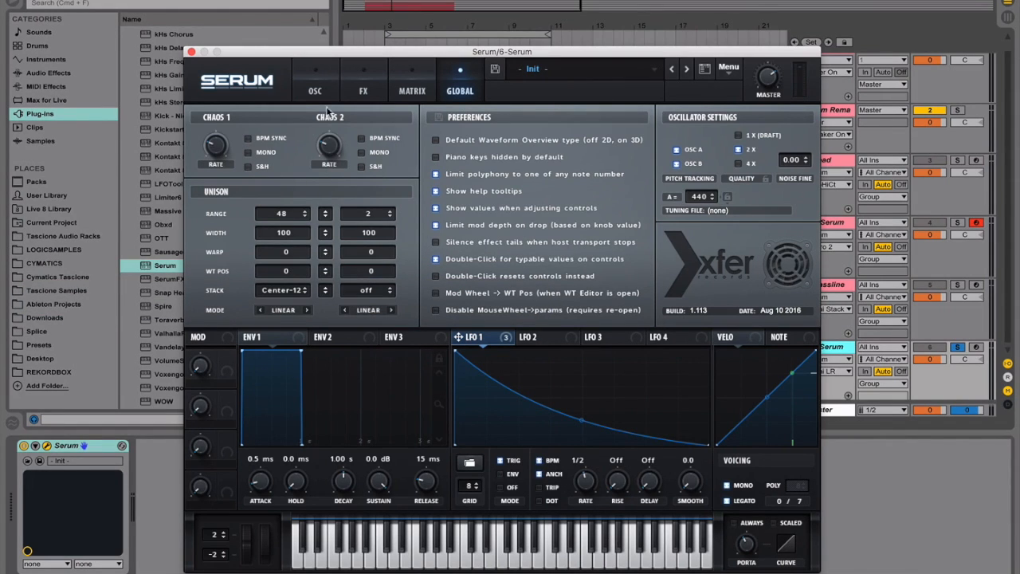
Reduce oscillator A's unison range and close the bassline's Serum window
left_click_drag(292, 222, 294, 296)
left_click(191, 52)
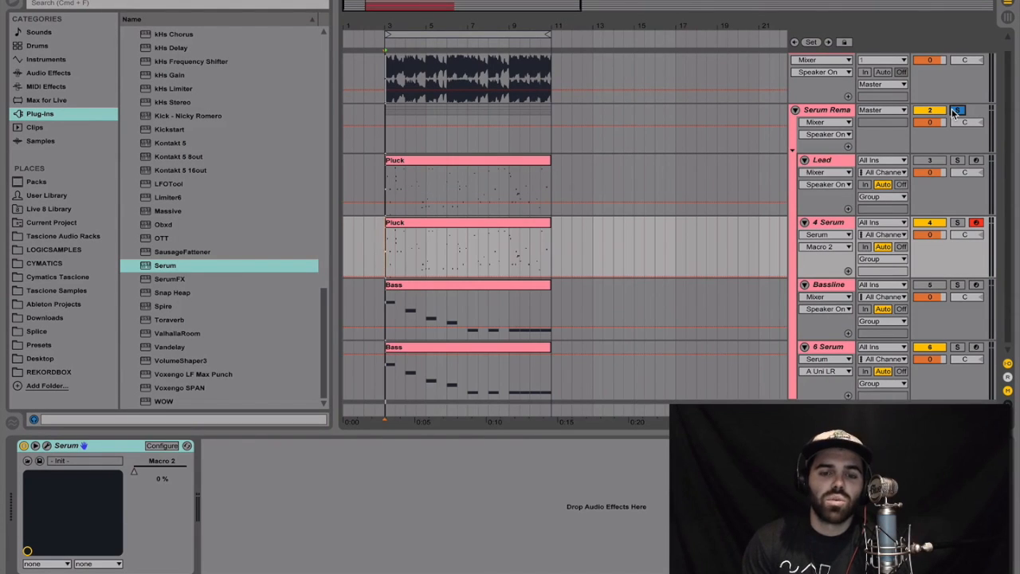